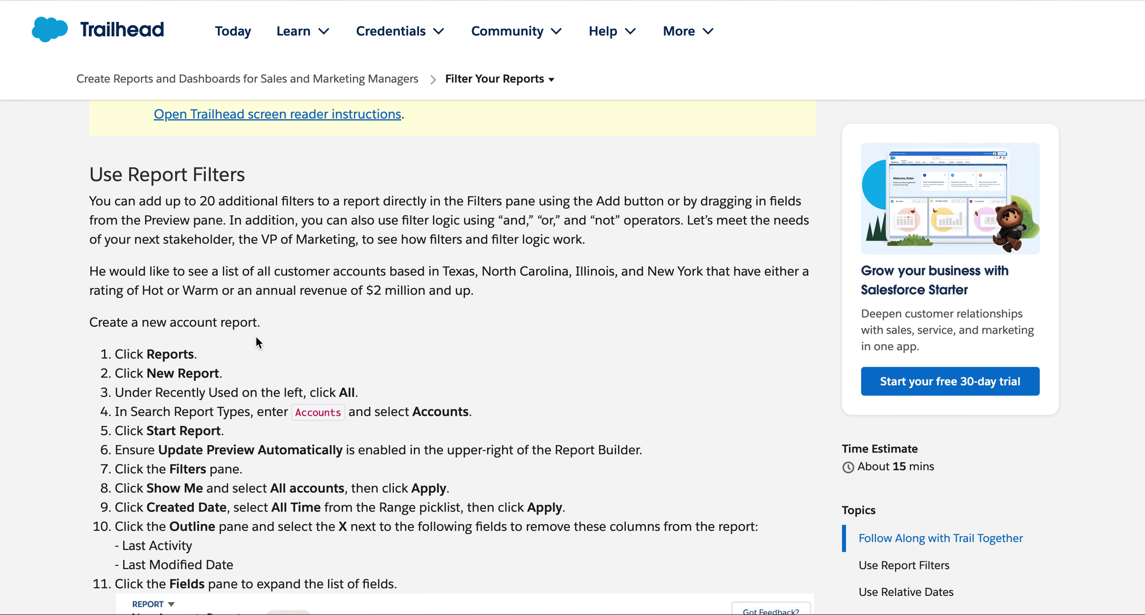
Read the report exercise instructions, then search the available apps and items for "repo" in Salesforce Setup and open Reports.
scroll(256, 334, "down", 3)
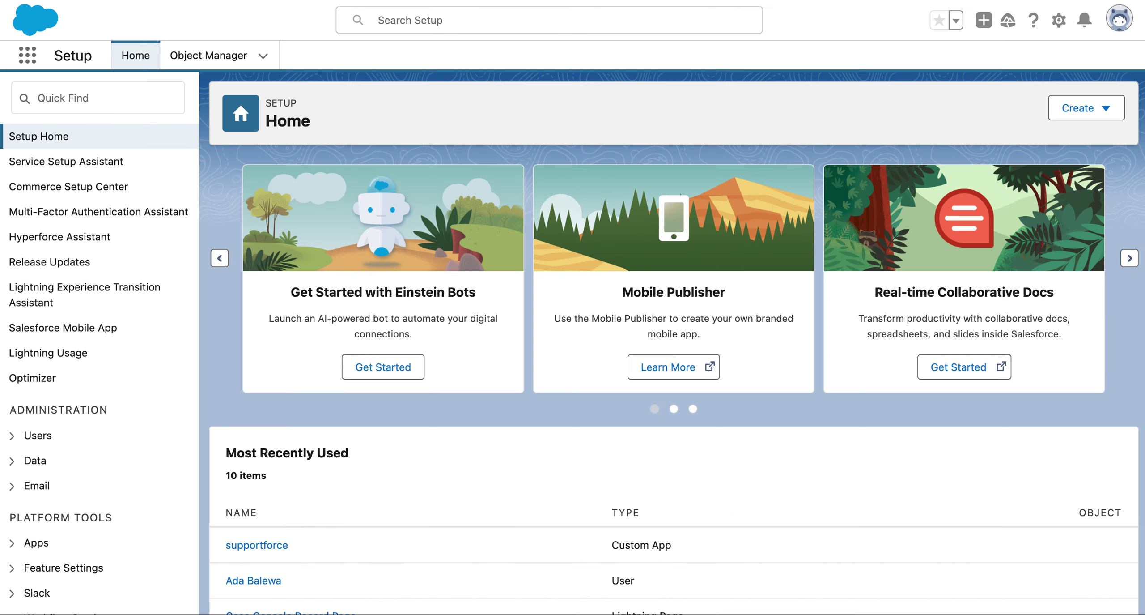
left_click(28, 55)
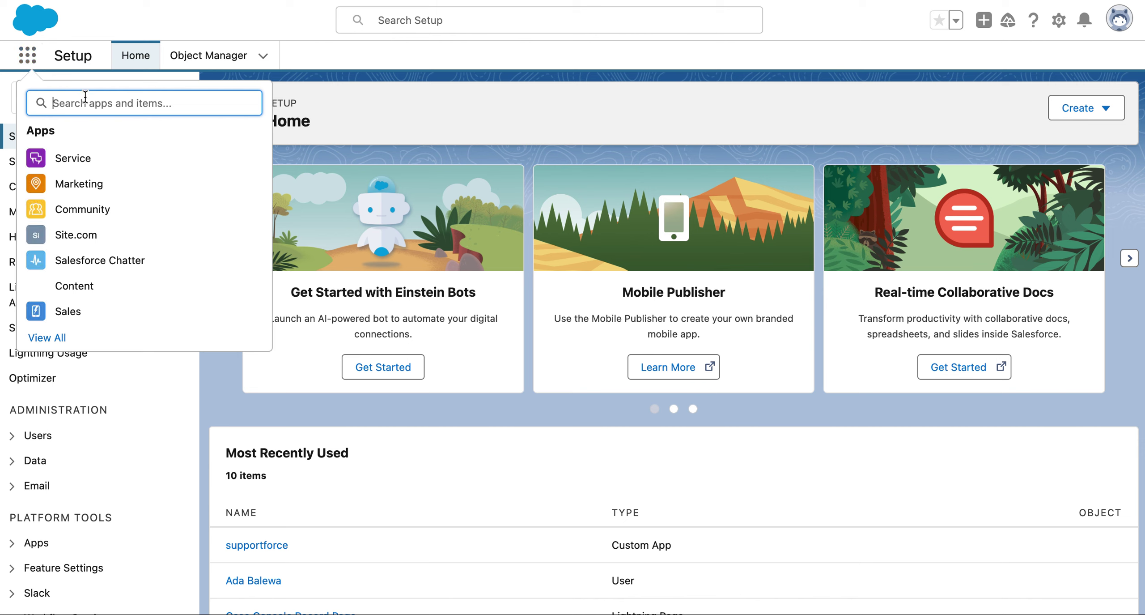
type("re")
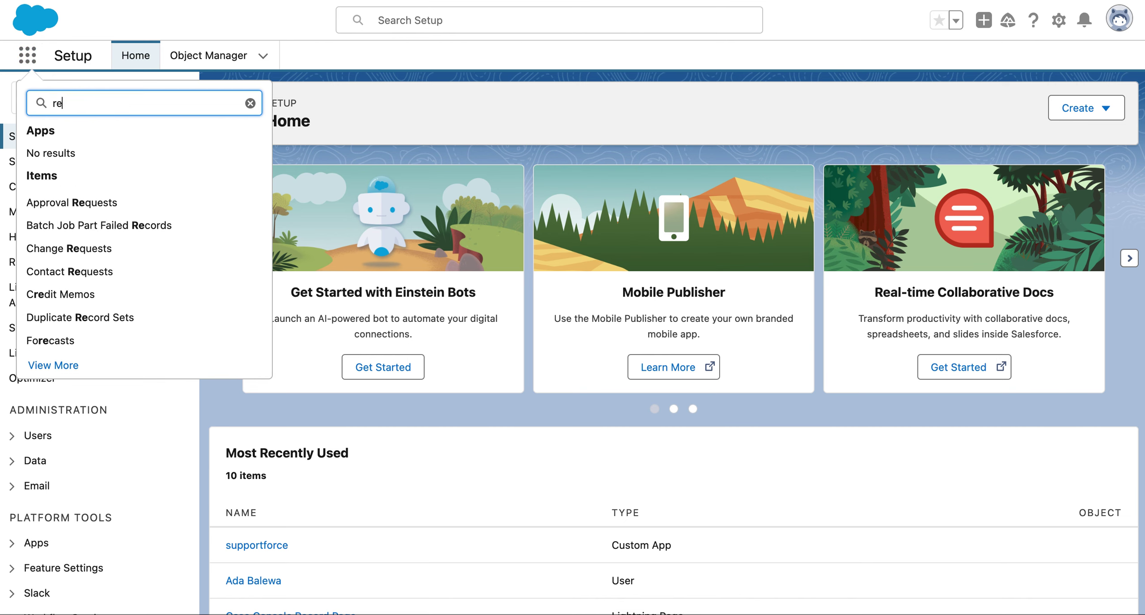
type("po")
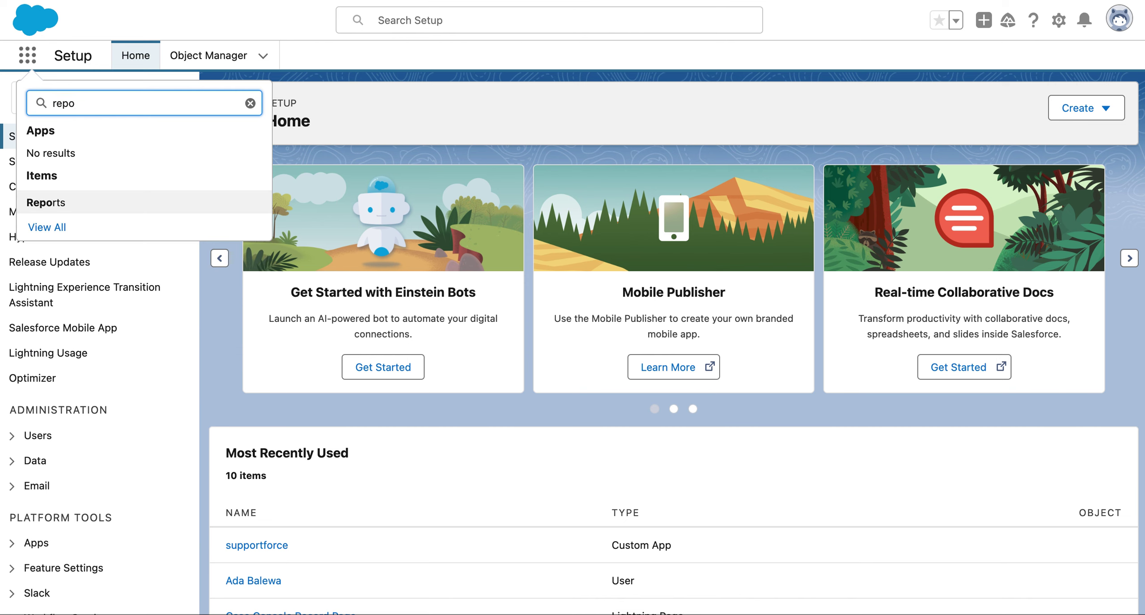
left_click(51, 204)
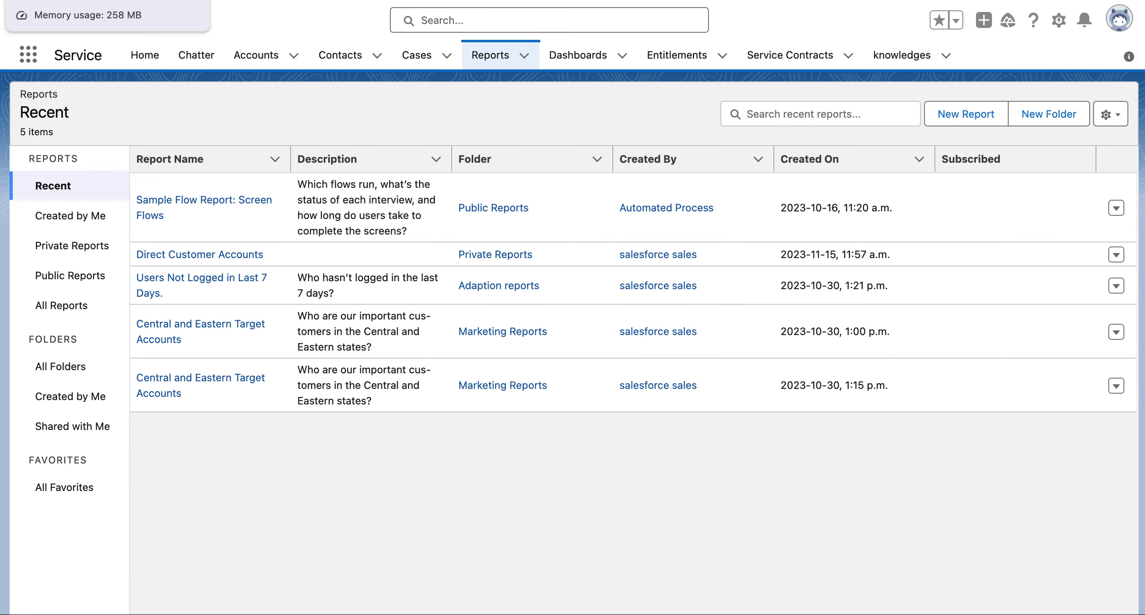
Create a new report based on the Accounts report type, following the Trailhead instructions.
key("ctrl+Tab")
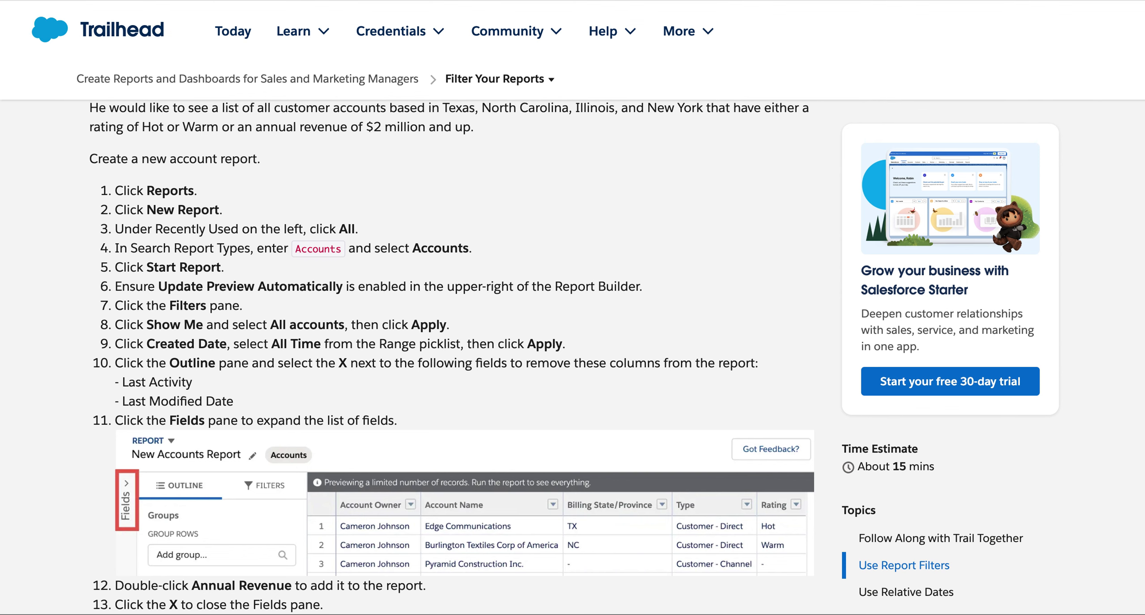
key("ctrl+Tab")
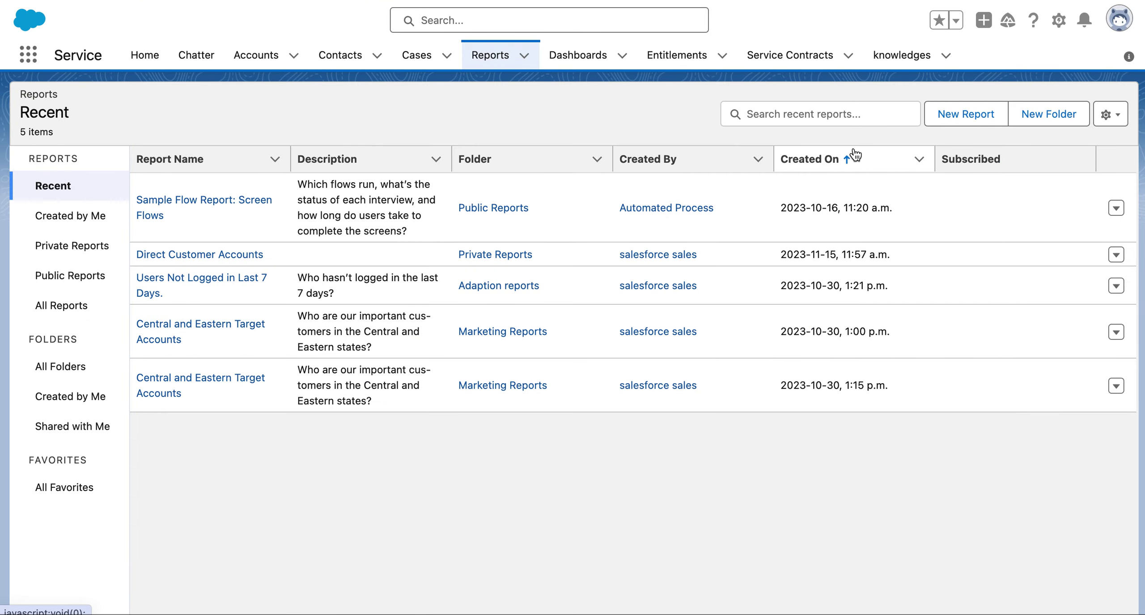
left_click(981, 120)
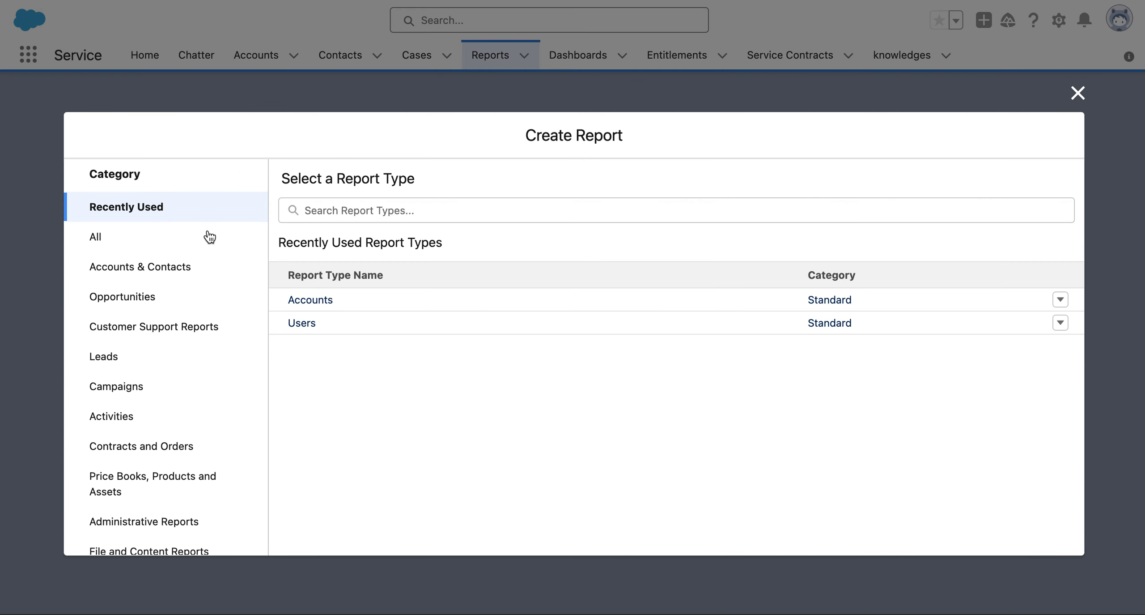
key("ctrl+Tab")
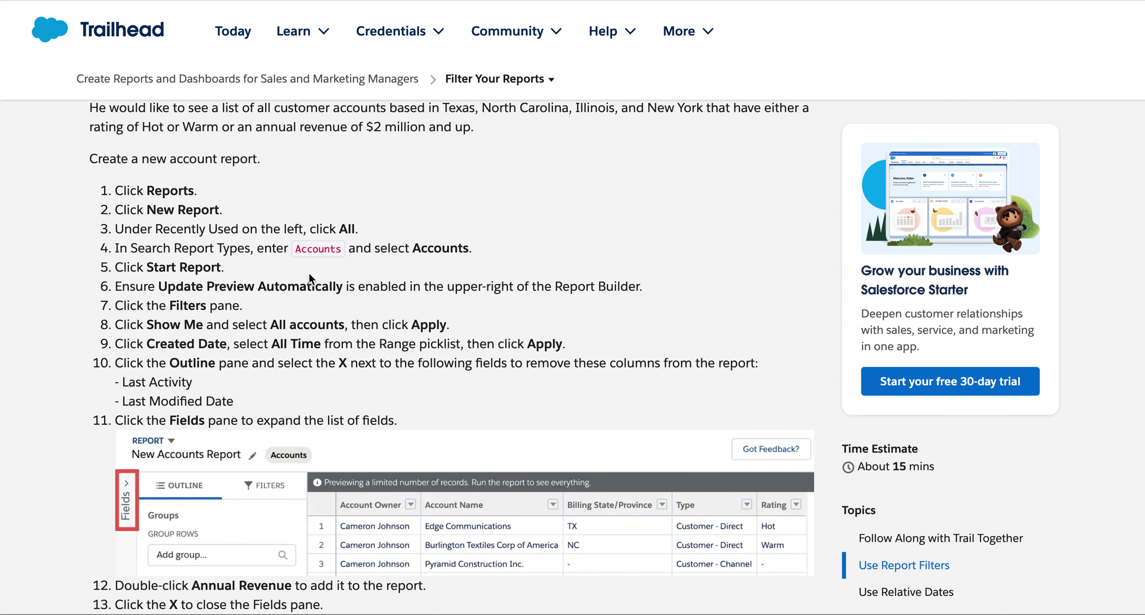
key("ctrl+Tab")
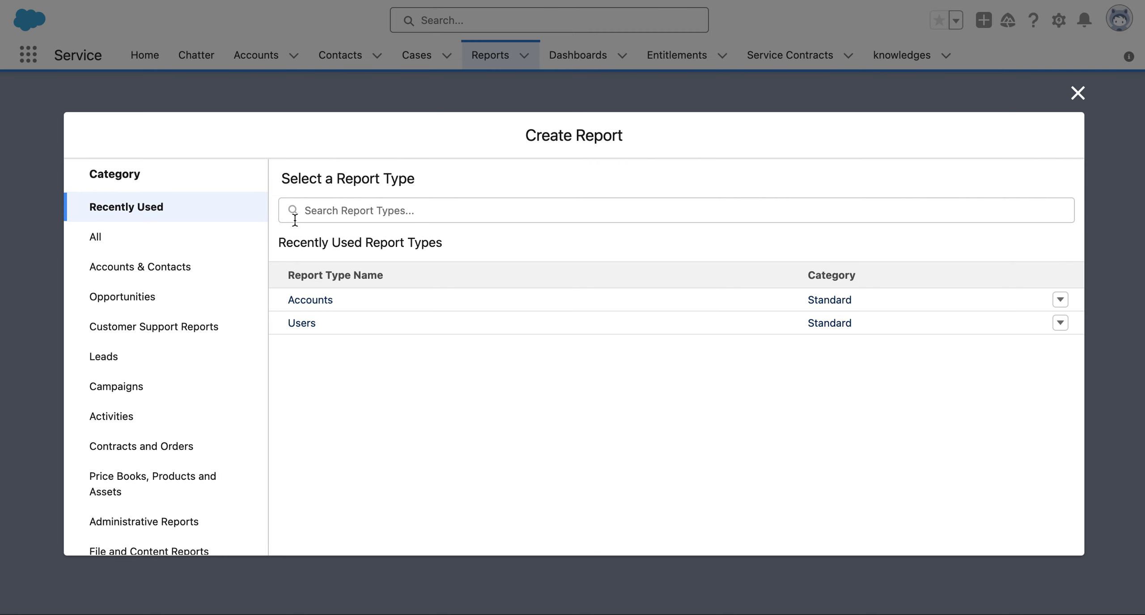
left_click(312, 302)
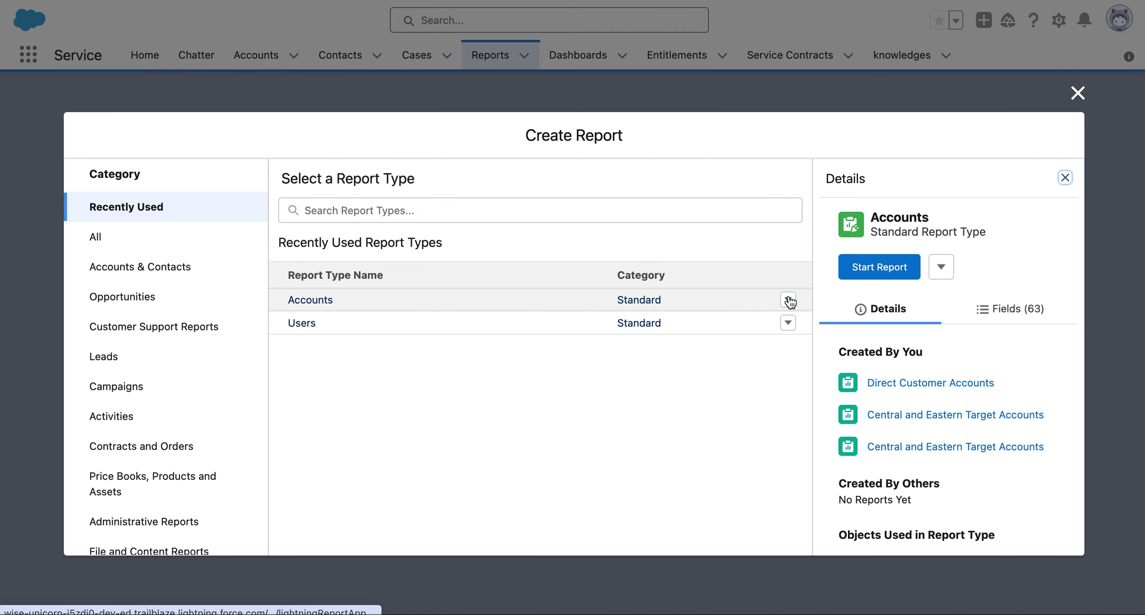
left_click(847, 270)
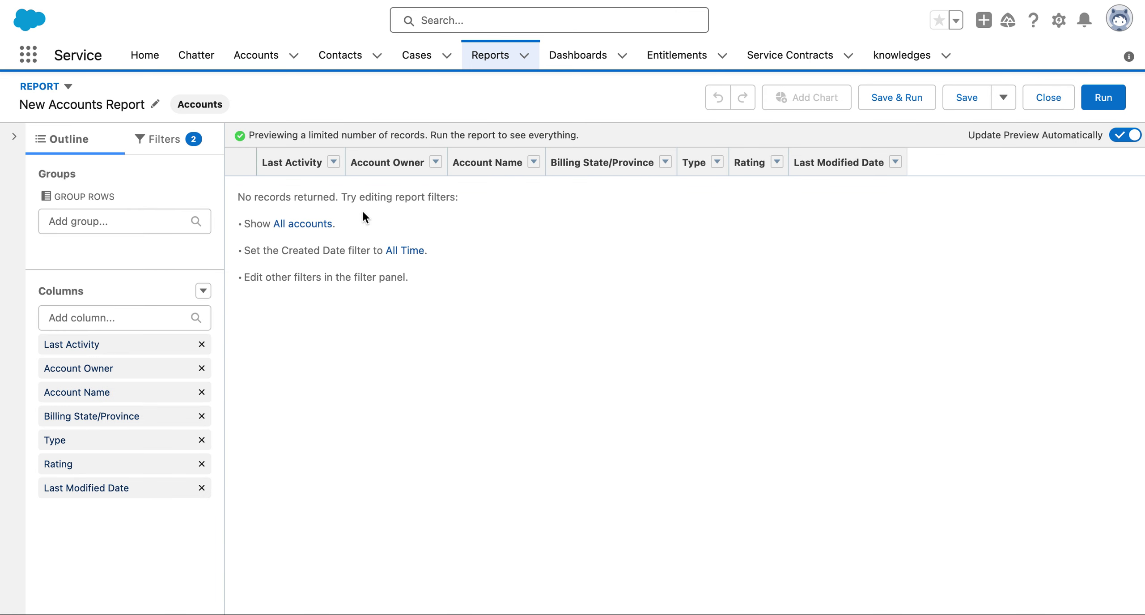
Check the Trailhead filter instructions and set the report's Show Me filter to All accounts.
key("ctrl+Tab")
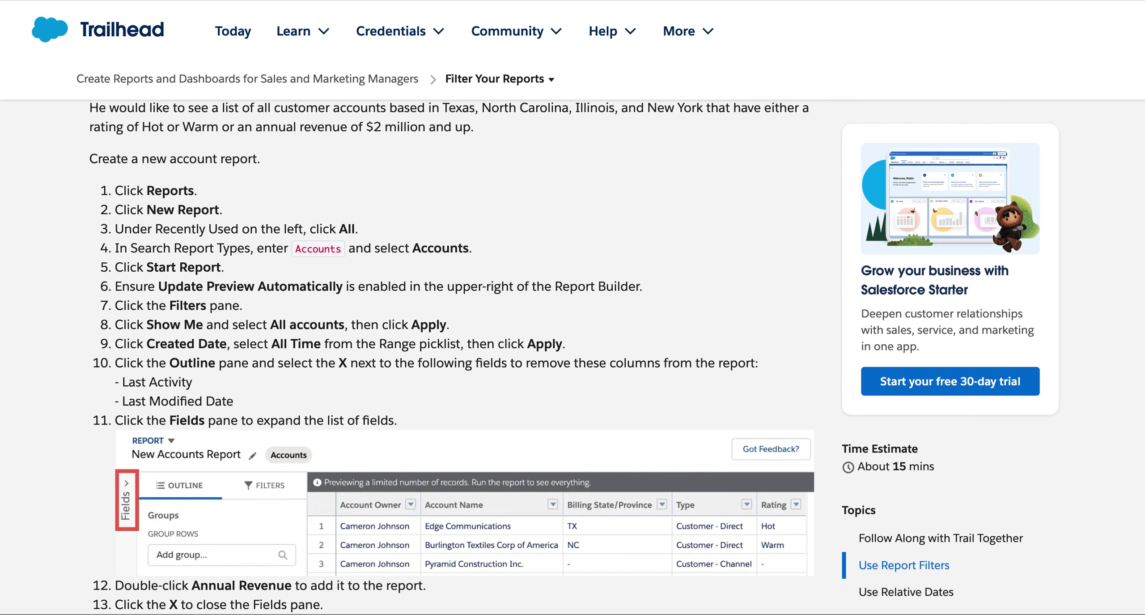
key("ctrl+Tab")
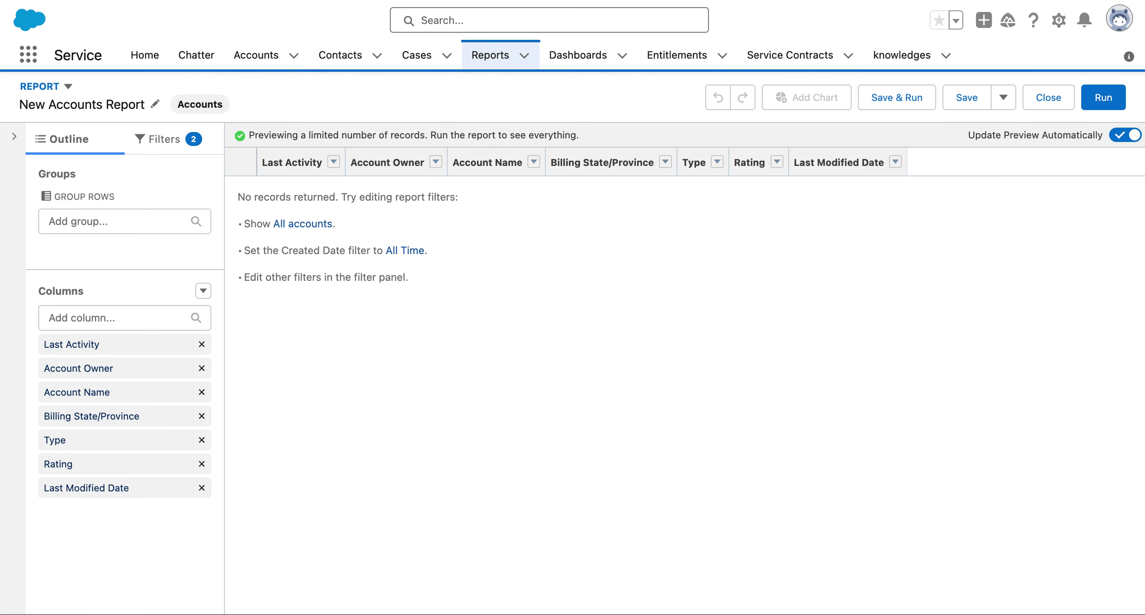
key("ctrl+shift+Tab")
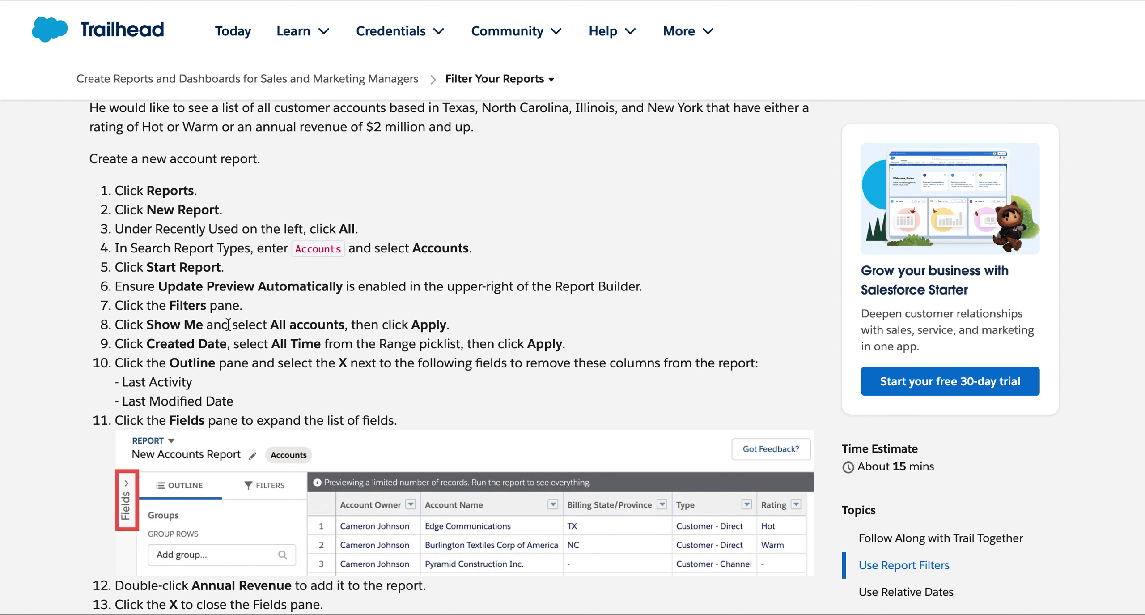
key("ctrl+Tab")
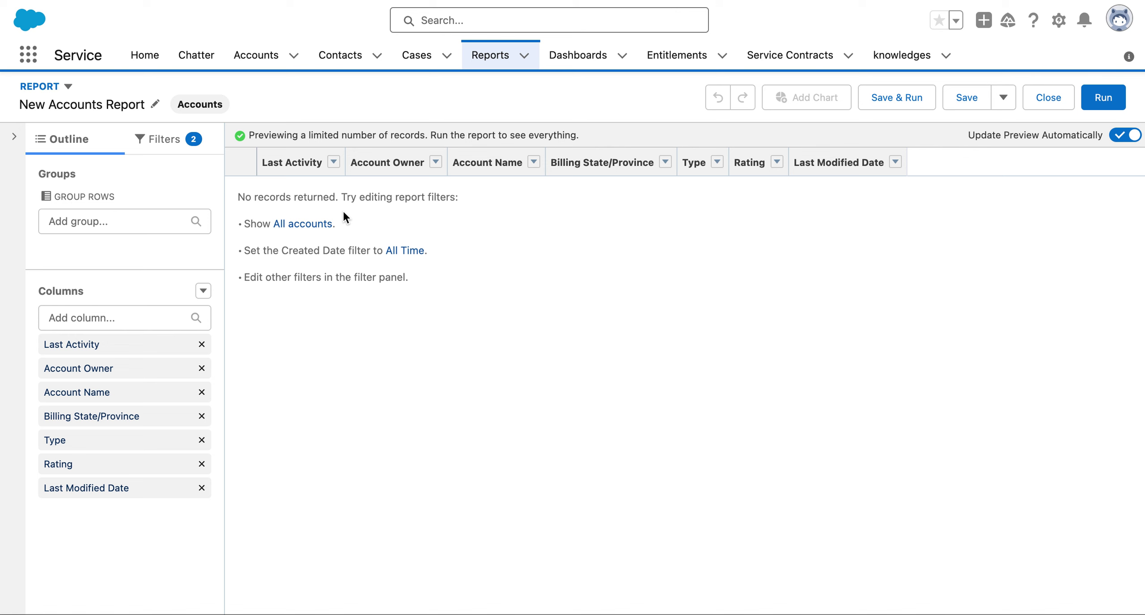
left_click(163, 142)
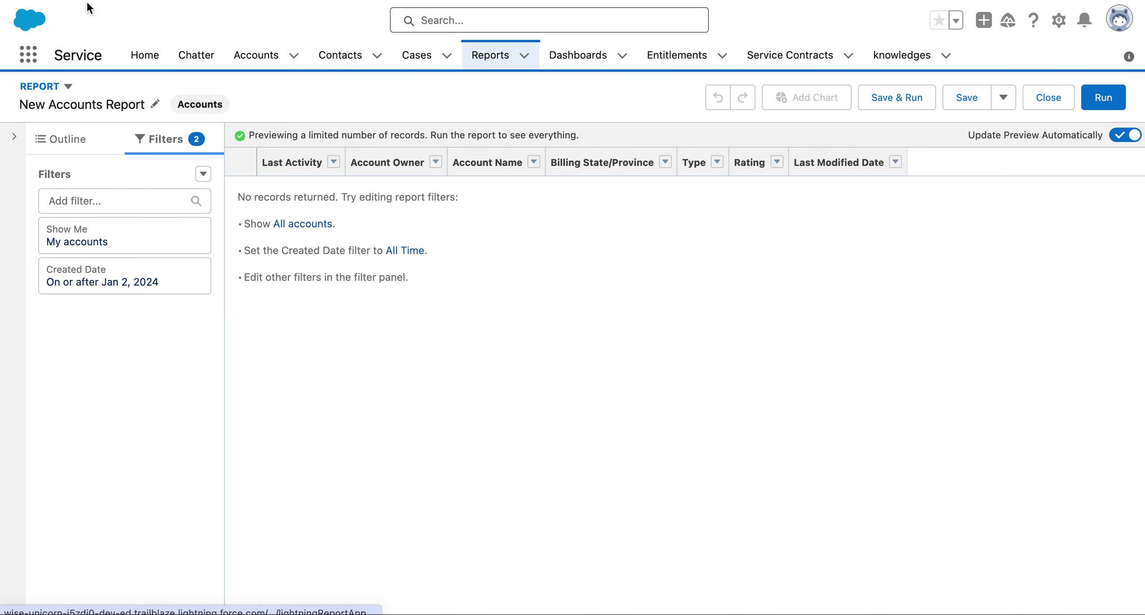
key("ctrl+Tab")
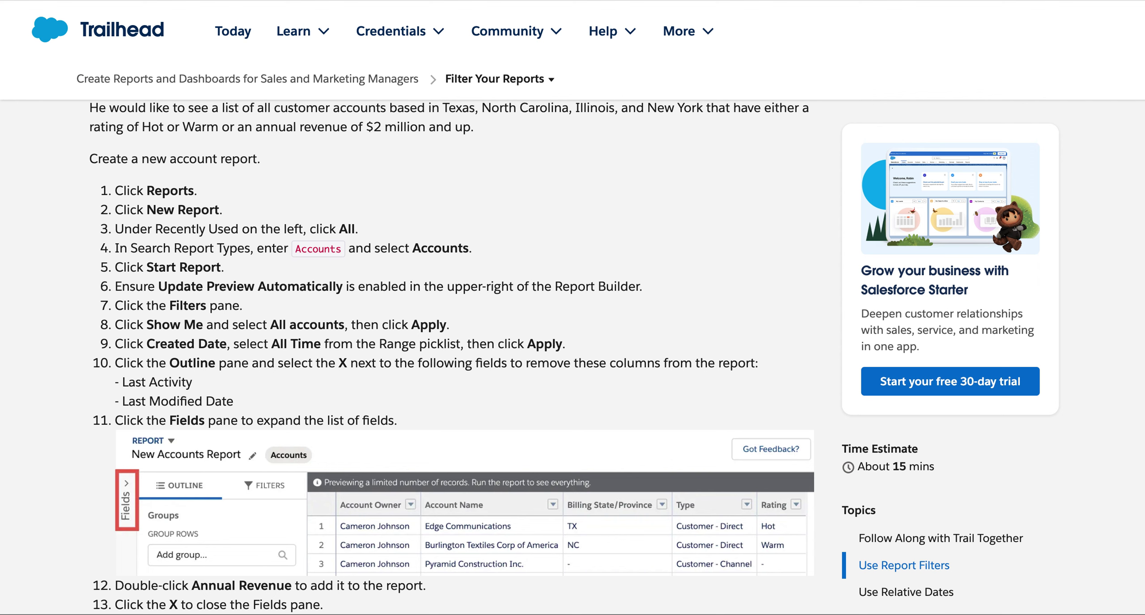
key("ctrl+shift+Tab")
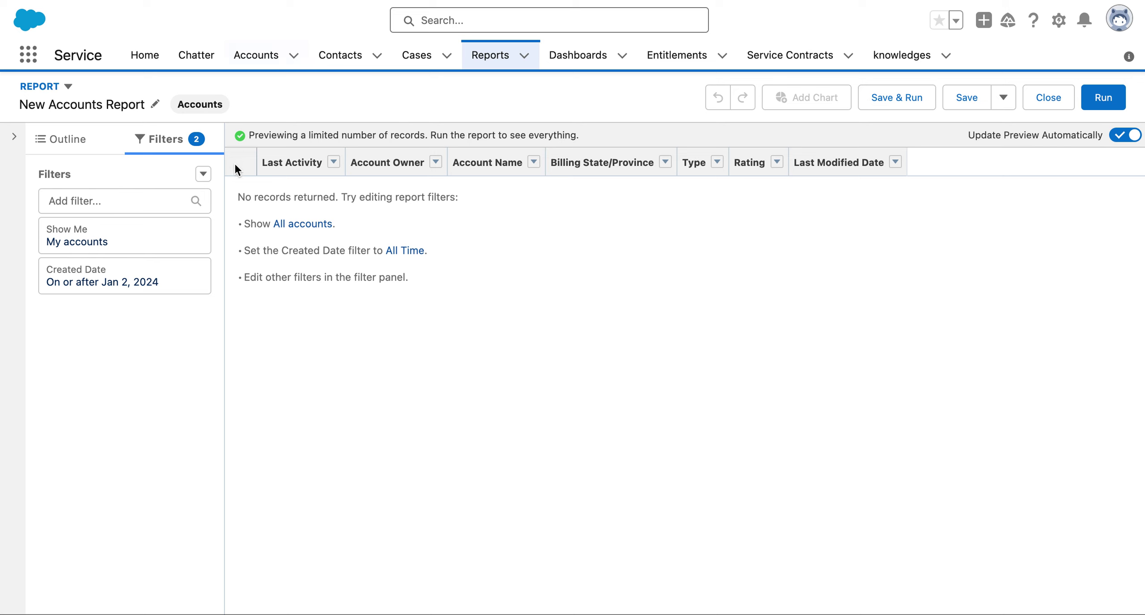
left_click(163, 249)
left_click(272, 252)
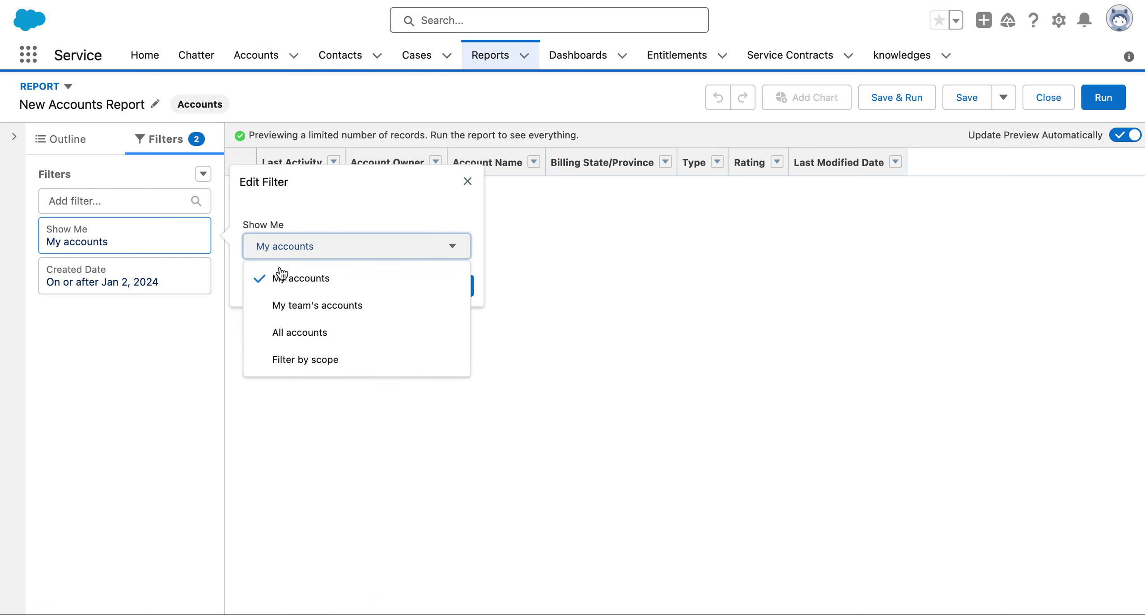
left_click(287, 331)
left_click(432, 291)
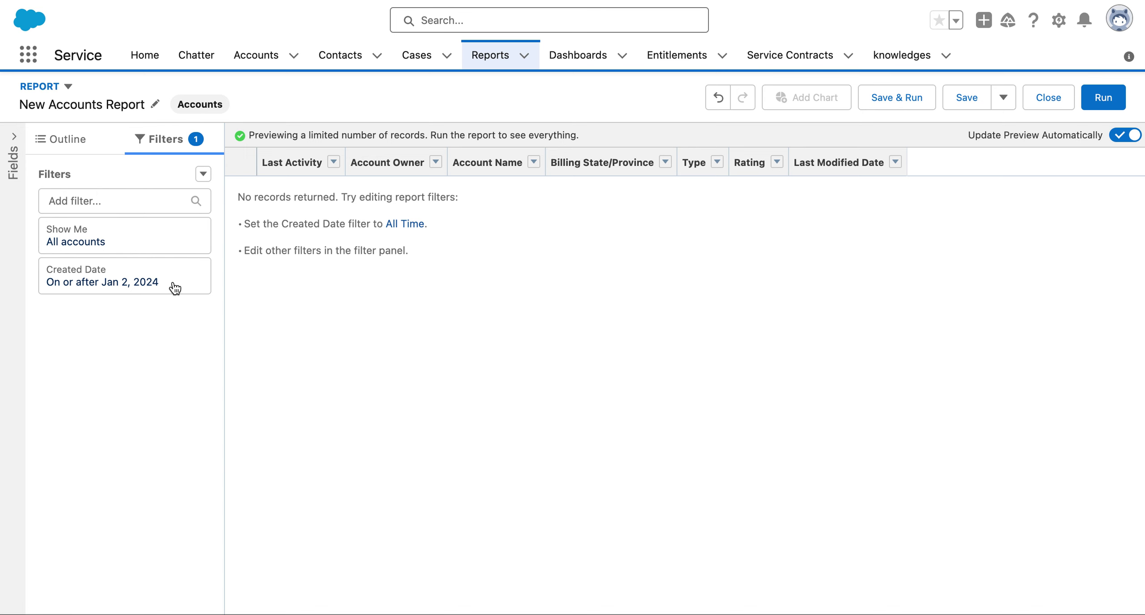
Set the Created Date filter's range to All Time and apply it.
left_click(174, 288)
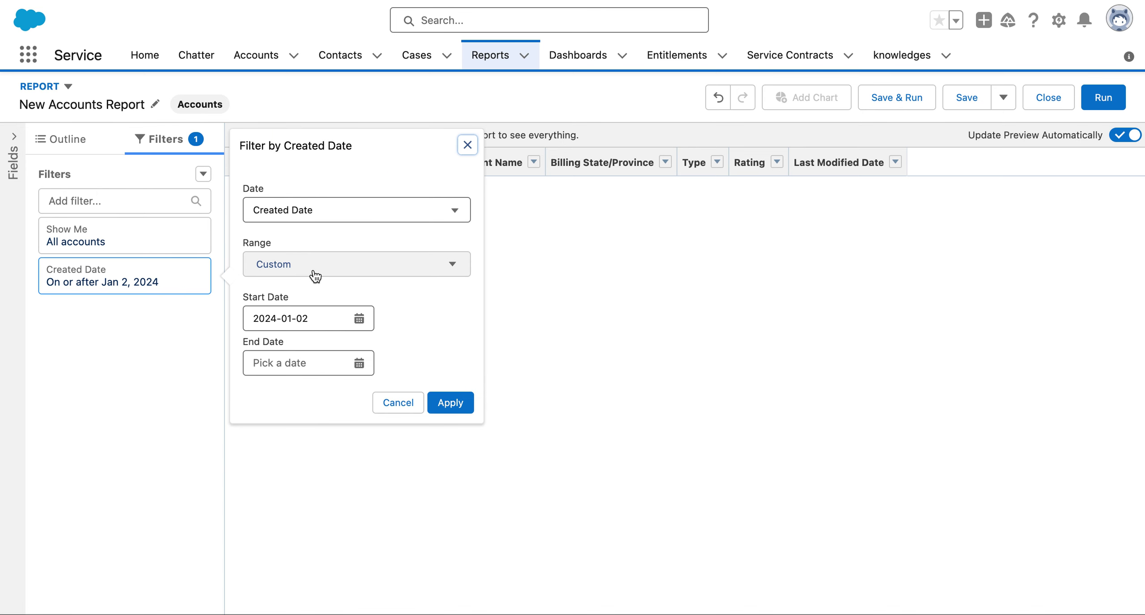
left_click(340, 264)
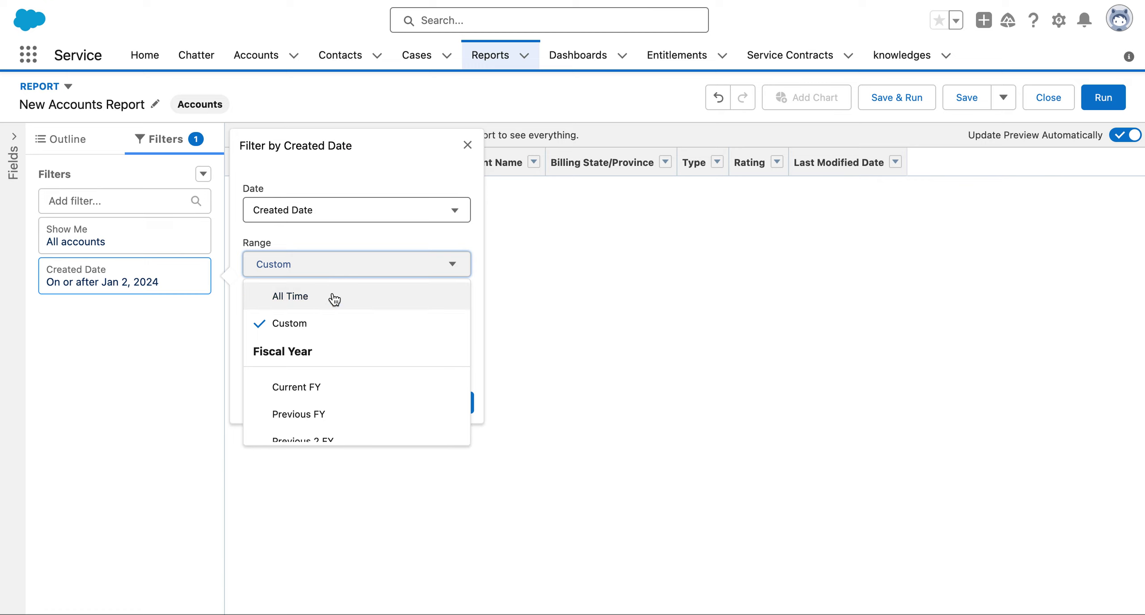
left_click(331, 293)
left_click(429, 331)
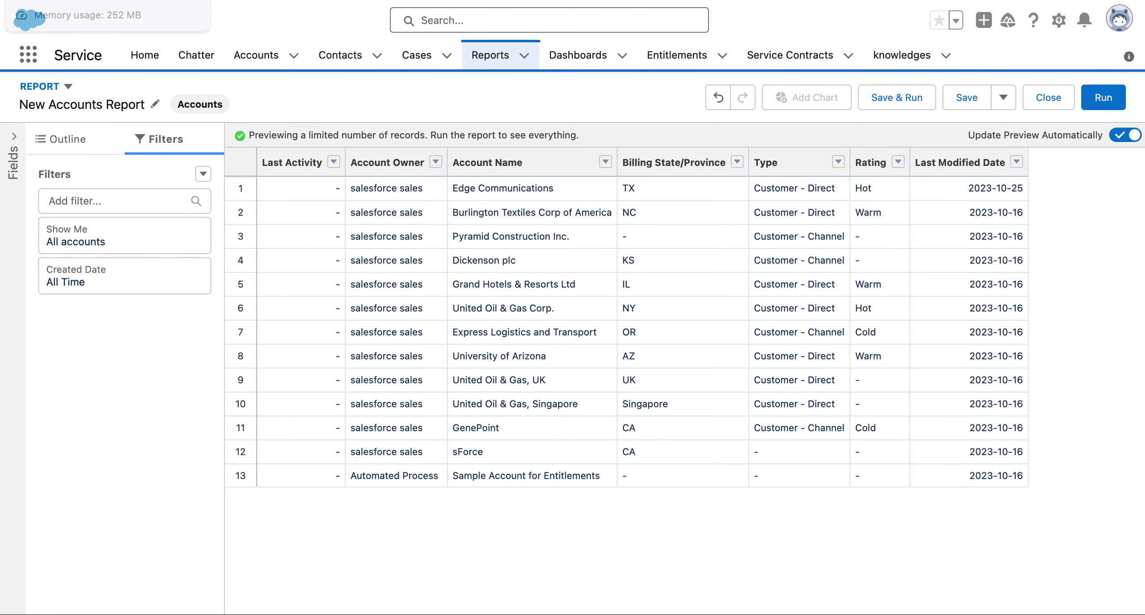
Remove the Last Activity and Last Modified Date columns from the report.
key("ctrl+Tab")
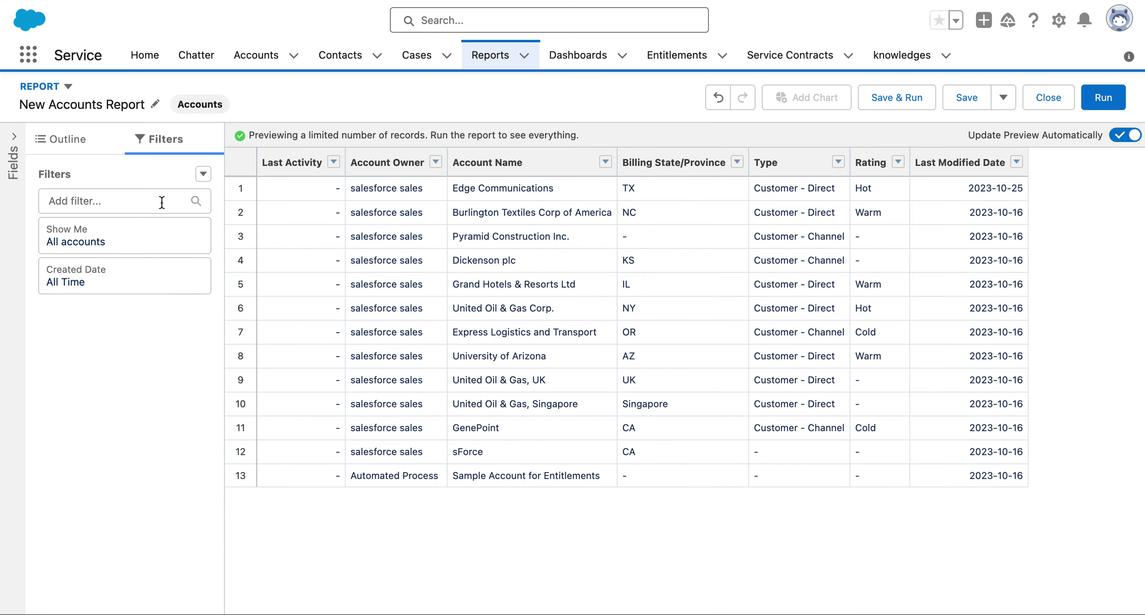
left_click(95, 148)
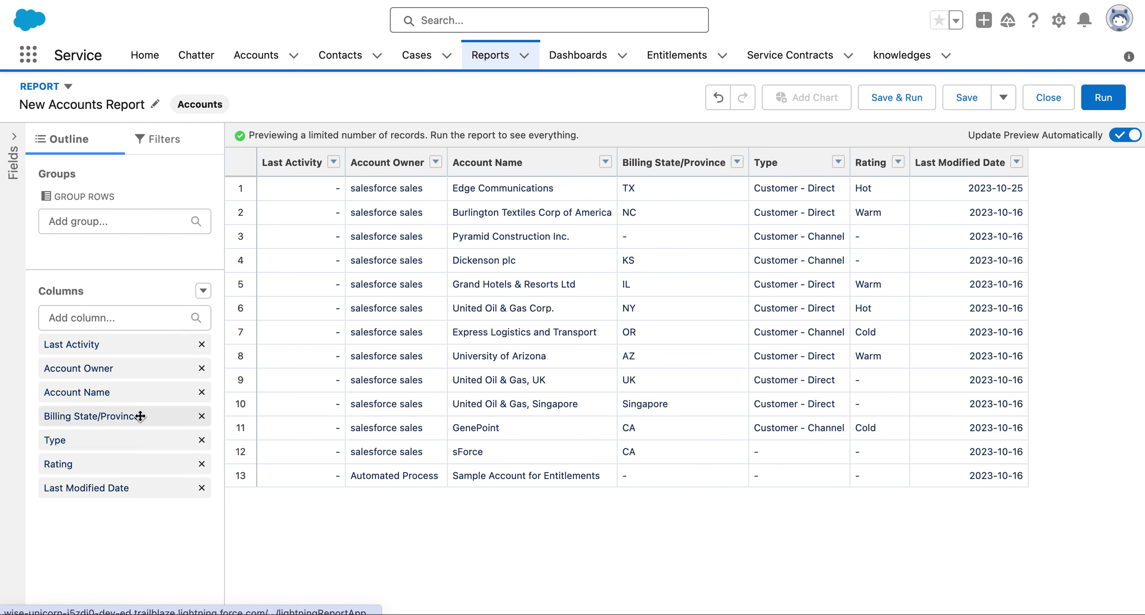
left_click(202, 344)
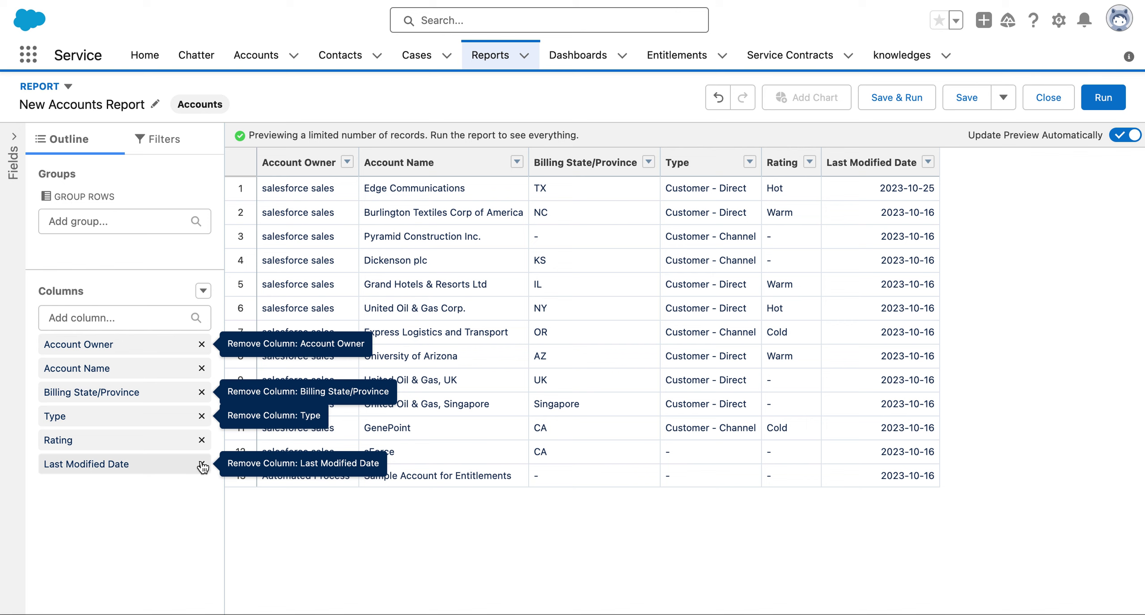
left_click(202, 463)
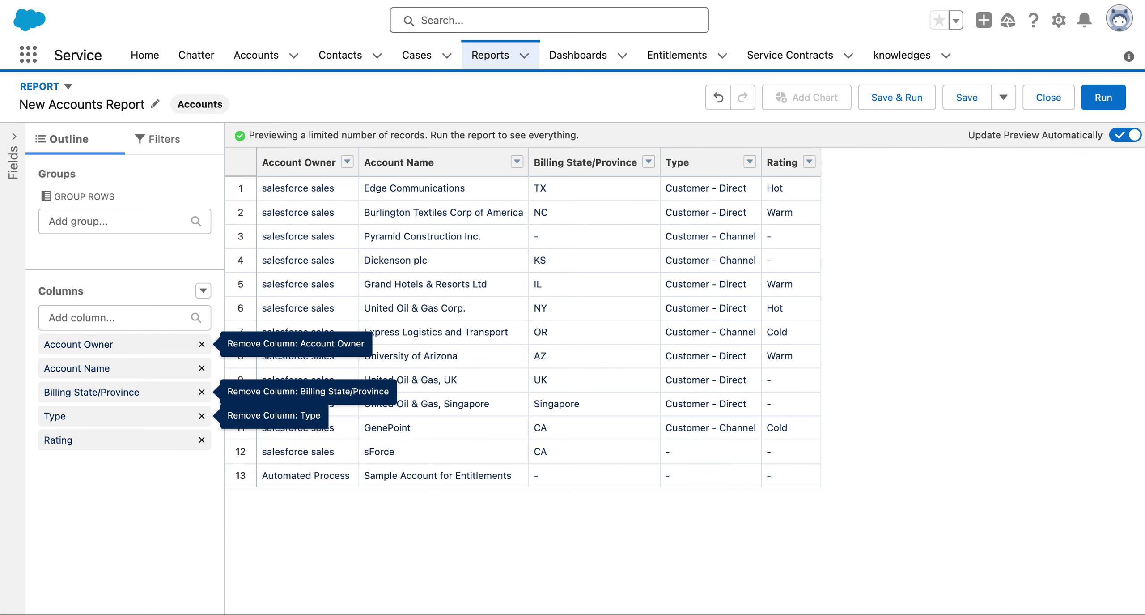
Consult the Trailhead instructions, add the Annual Revenue field to the report, and place its column between Account Name and Billing State/Province.
key("ctrl+Tab")
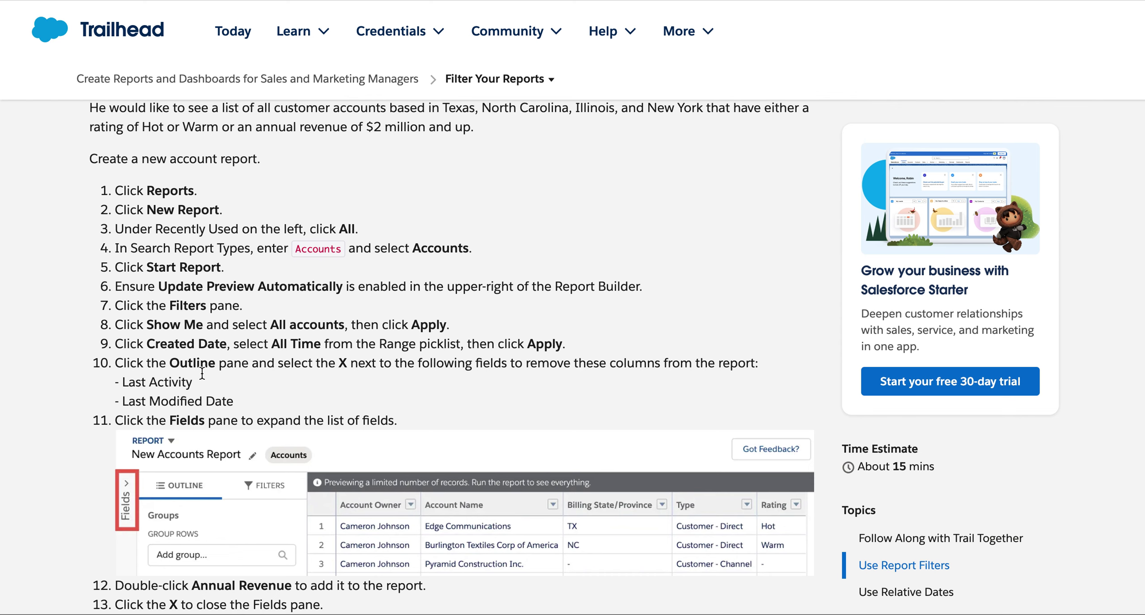
scroll(244, 420, "down", 6)
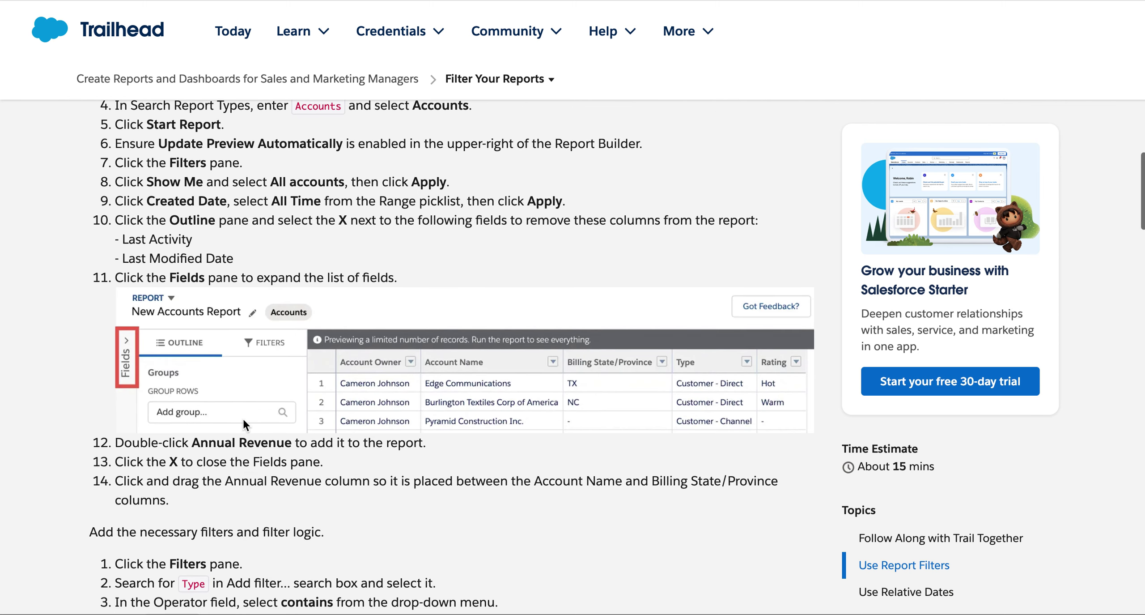
scroll(242, 417, "down", 1)
scroll(242, 417, "up", 1)
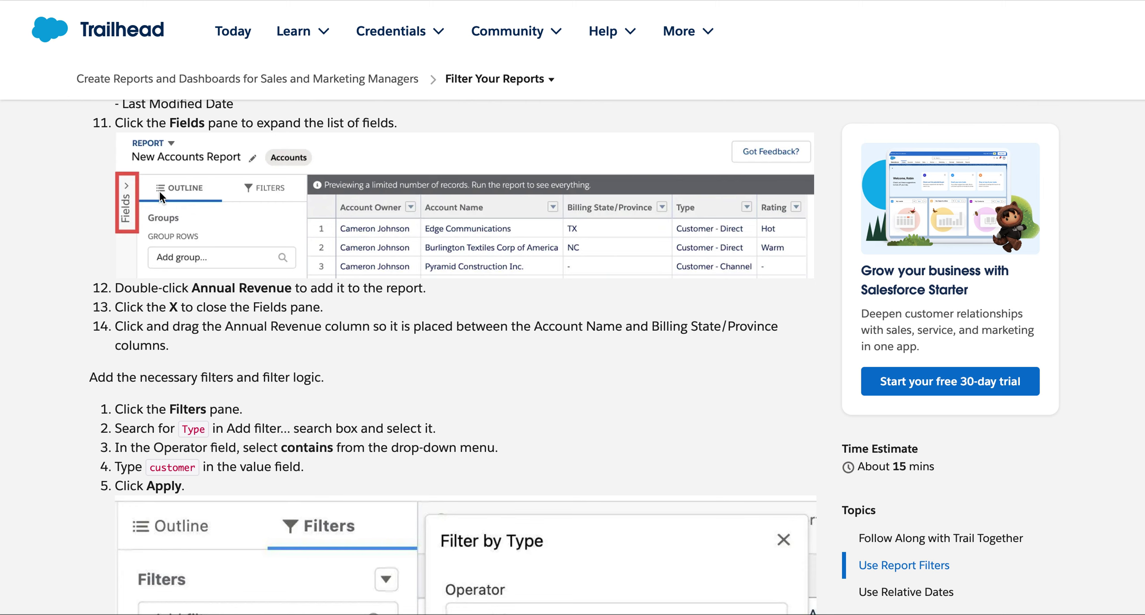
key("ctrl+Tab")
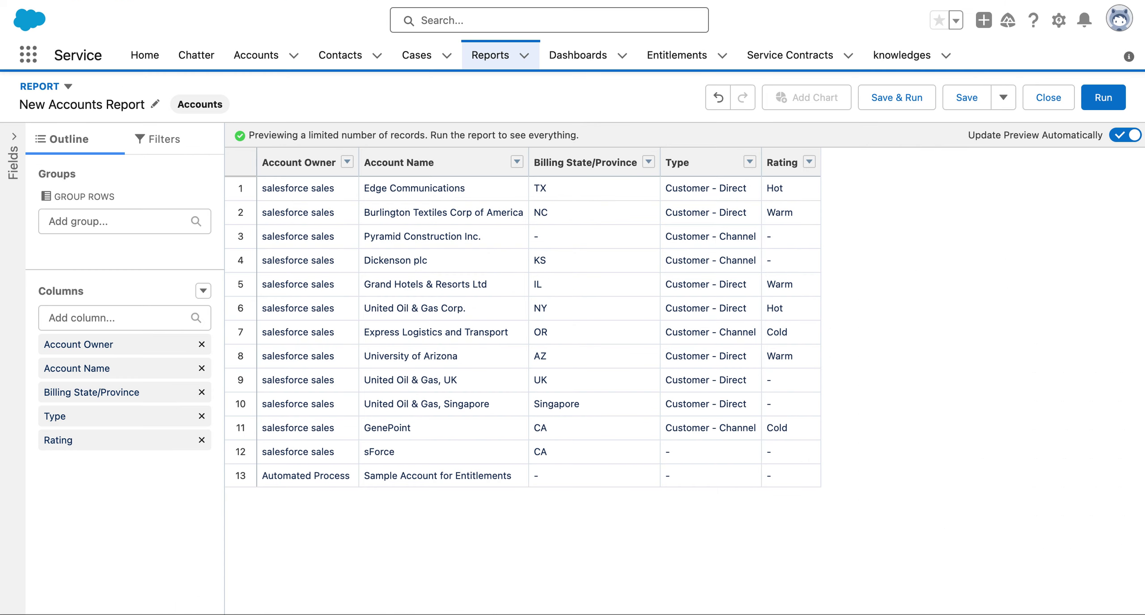
left_click(13, 137)
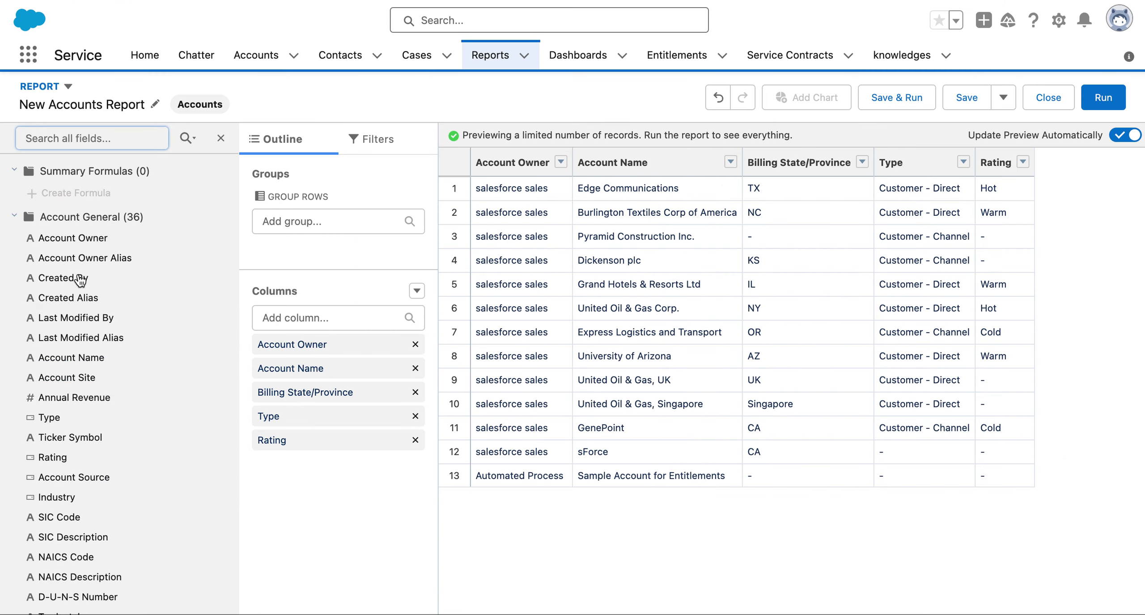
double_click(88, 397)
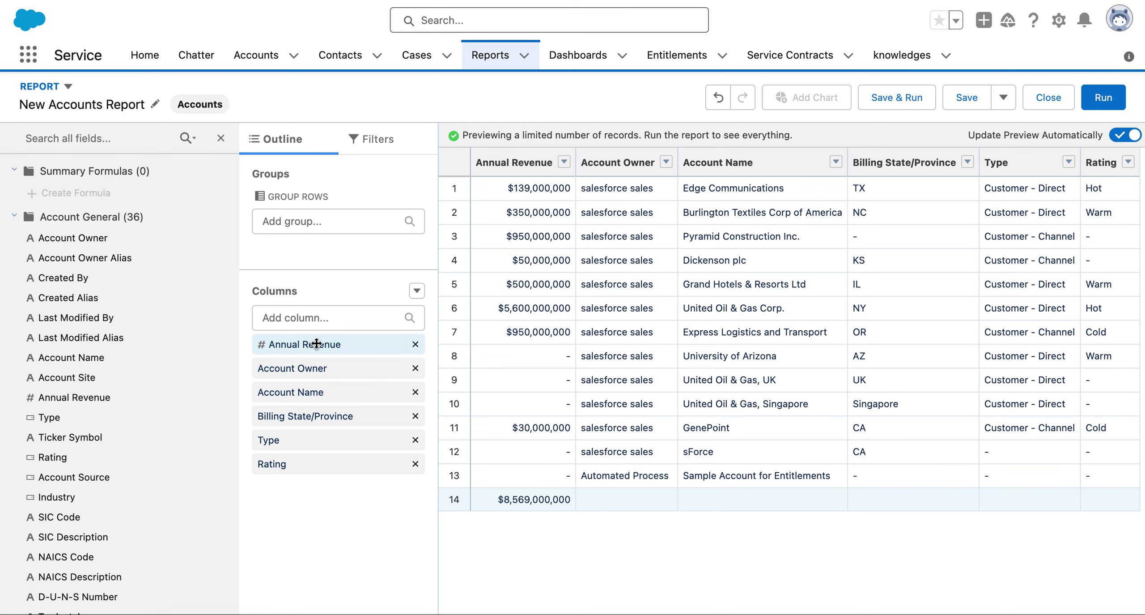
left_click_drag(307, 341, 855, 172)
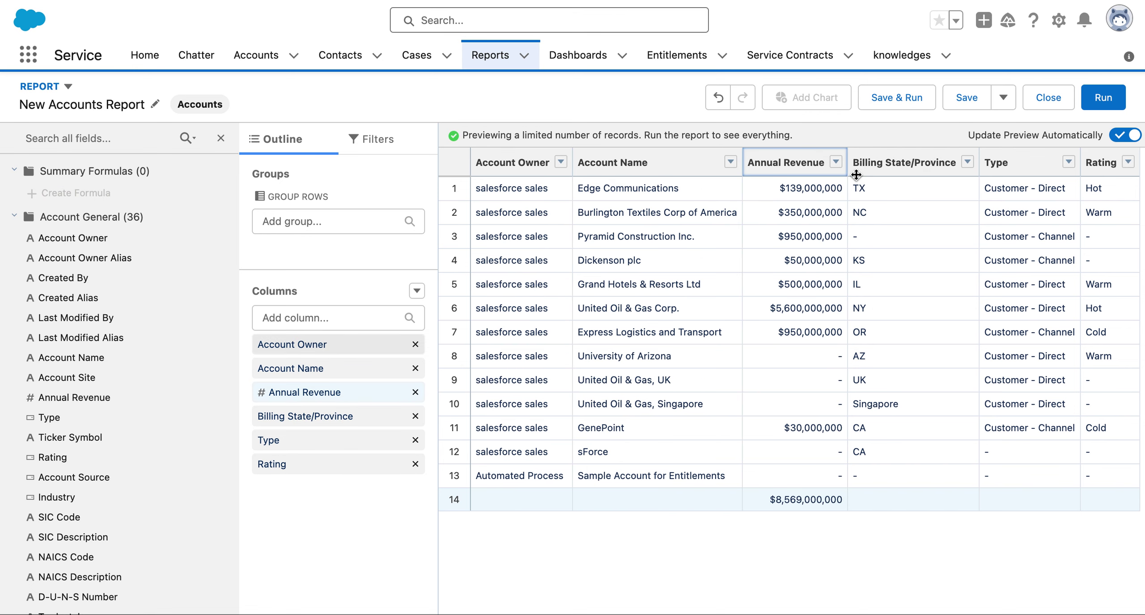
Close the Fields pane and read the Trailhead instructions for adding the report filters.
left_click(220, 139)
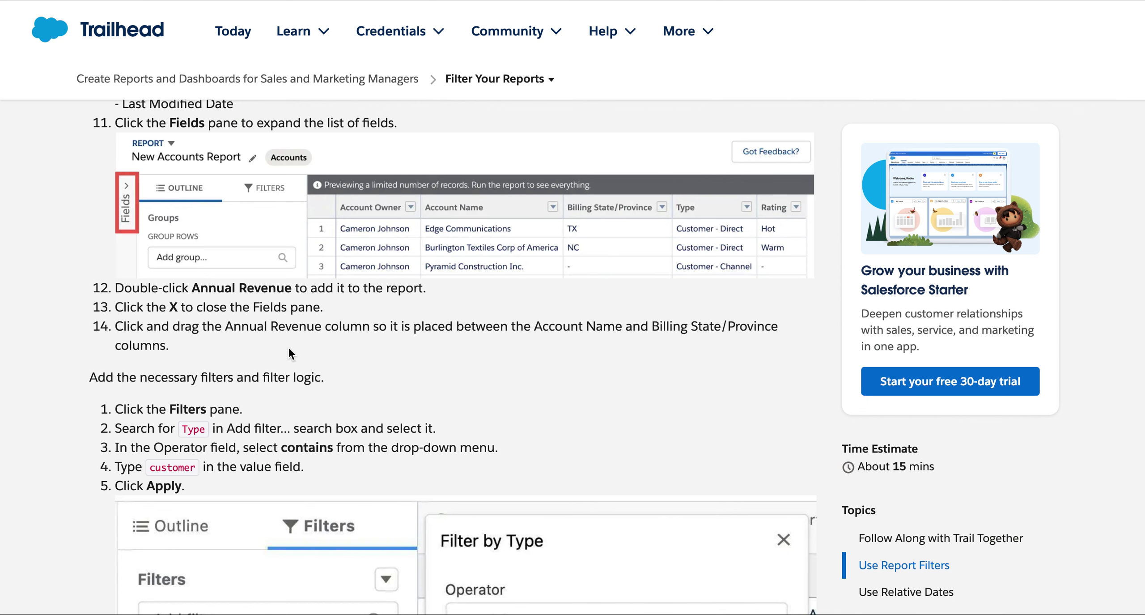
scroll(289, 348, "down", 5)
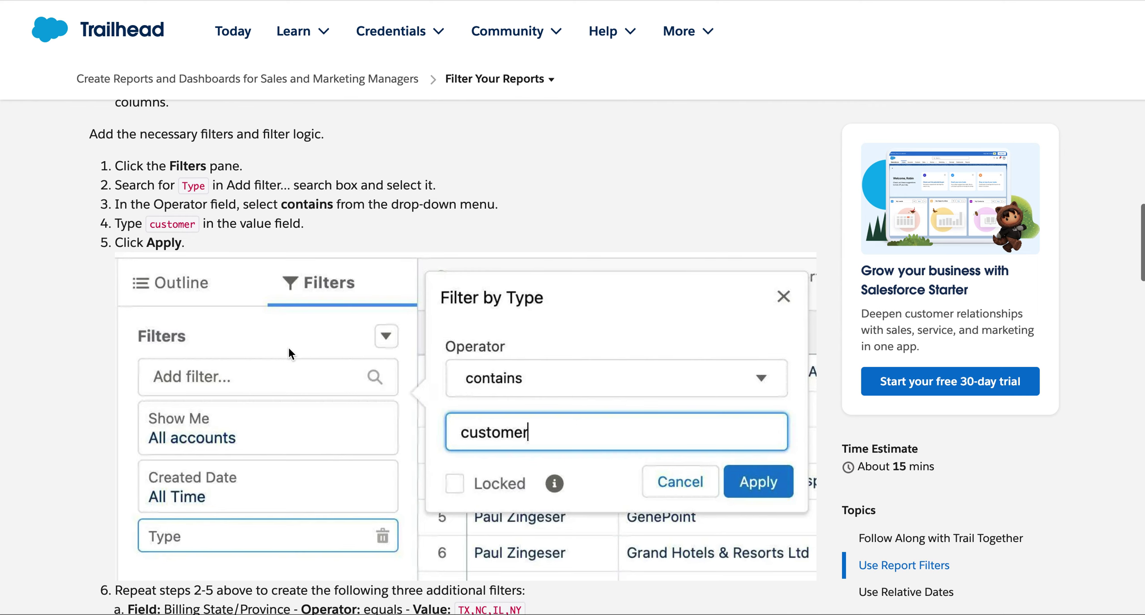
scroll(246, 153, "up", 1)
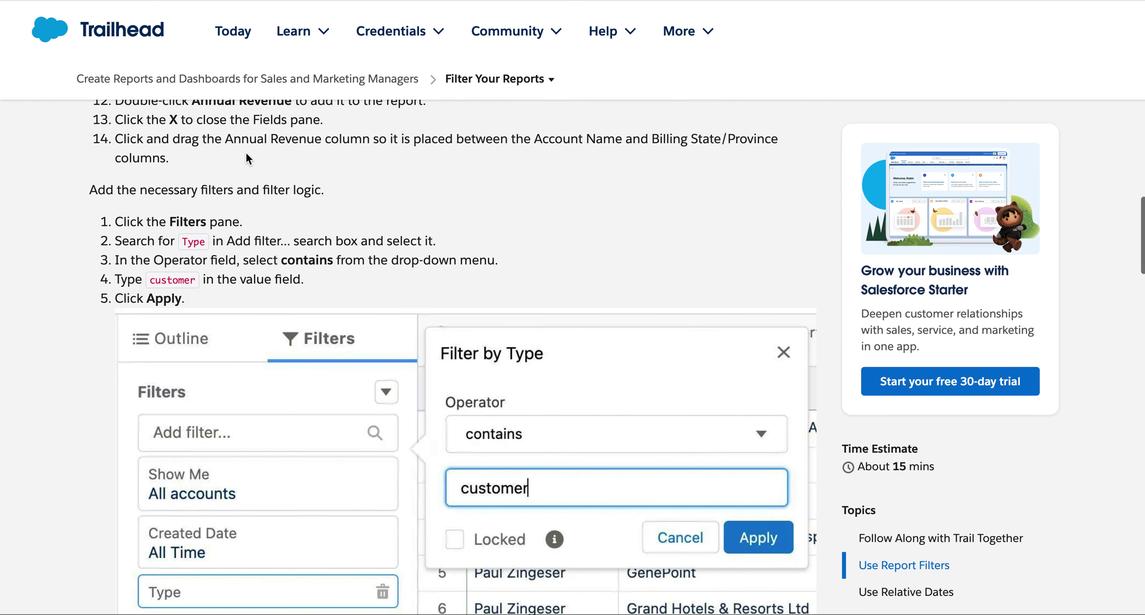
scroll(246, 163, "down", 1)
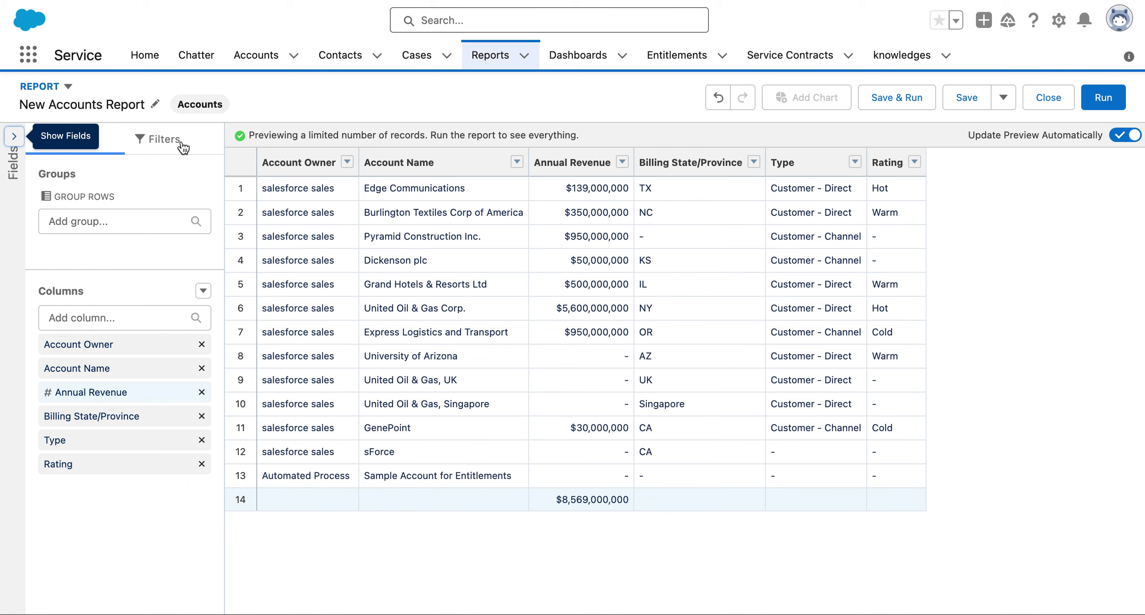
Add a filter on the Type field and set its operator to contains.
left_click(183, 148)
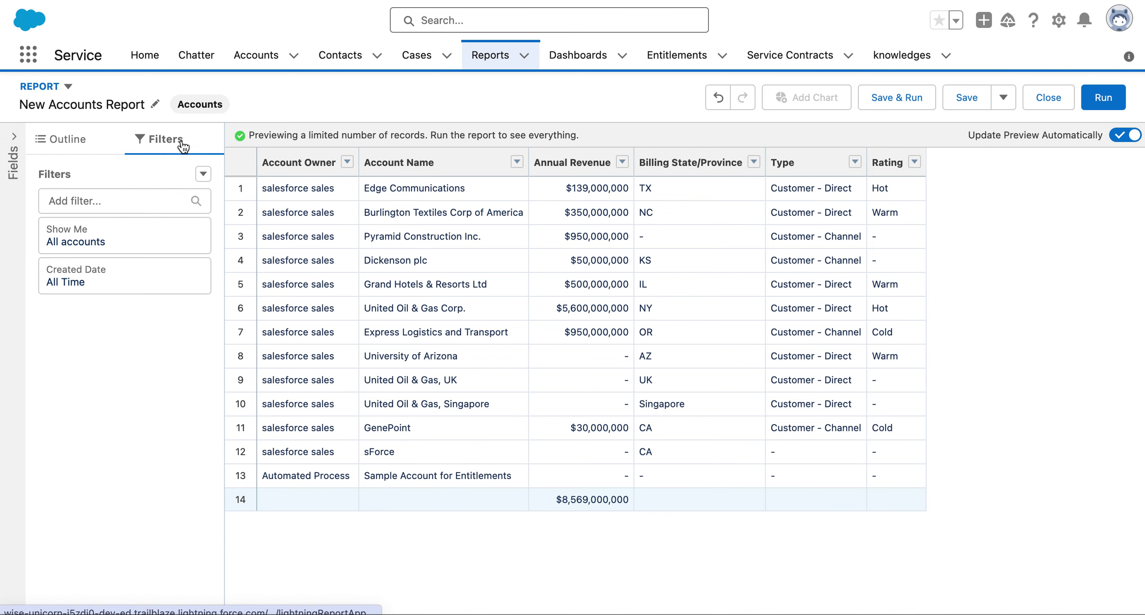
left_click(159, 193)
type("type")
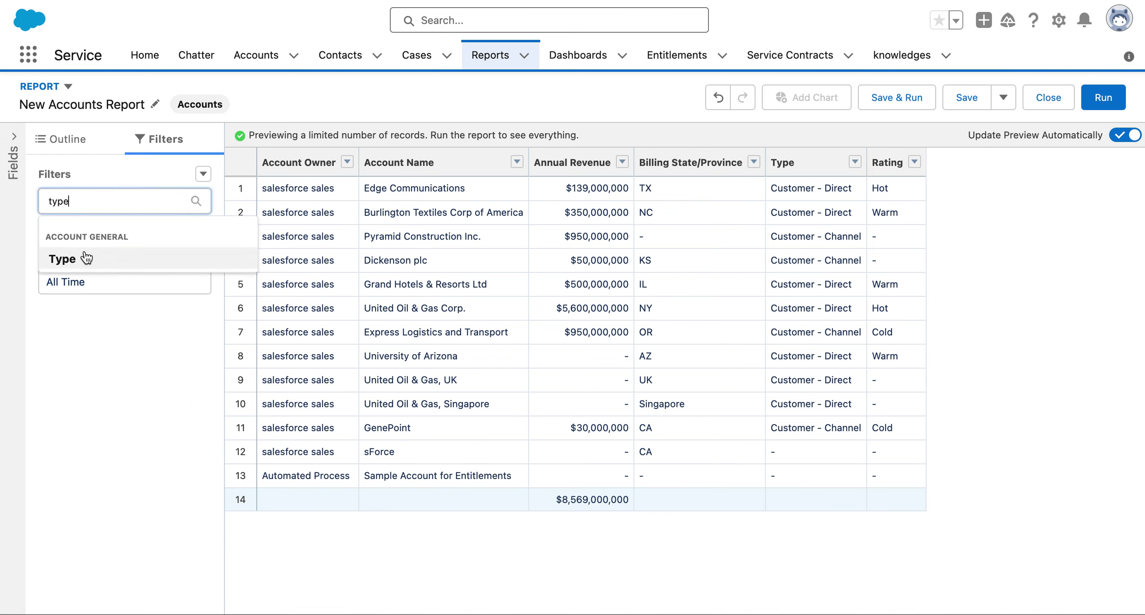
left_click(72, 259)
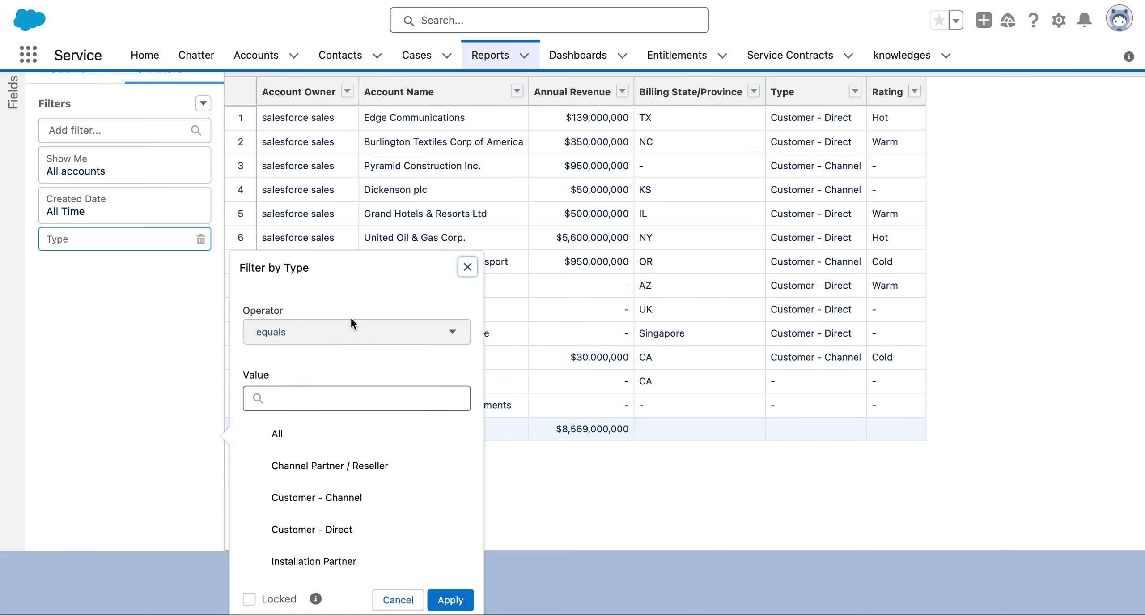
left_click(352, 319)
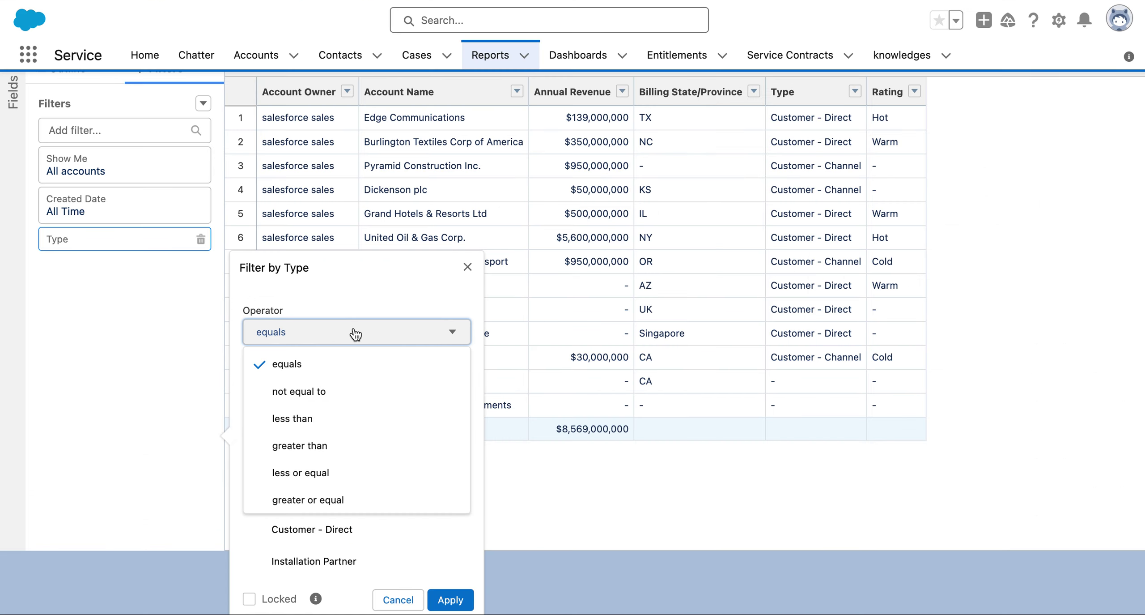
scroll(350, 483, "down", 3)
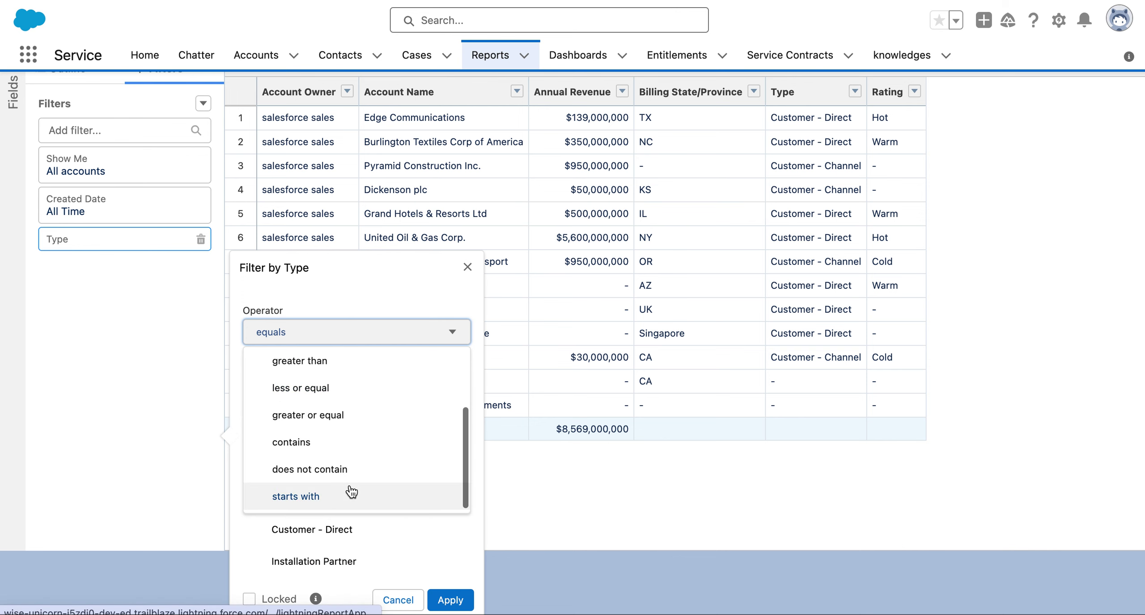
left_click(331, 442)
Enter customer as the Type filter's value, review the remaining Trailhead filter instructions, and apply the filter.
left_click(312, 337)
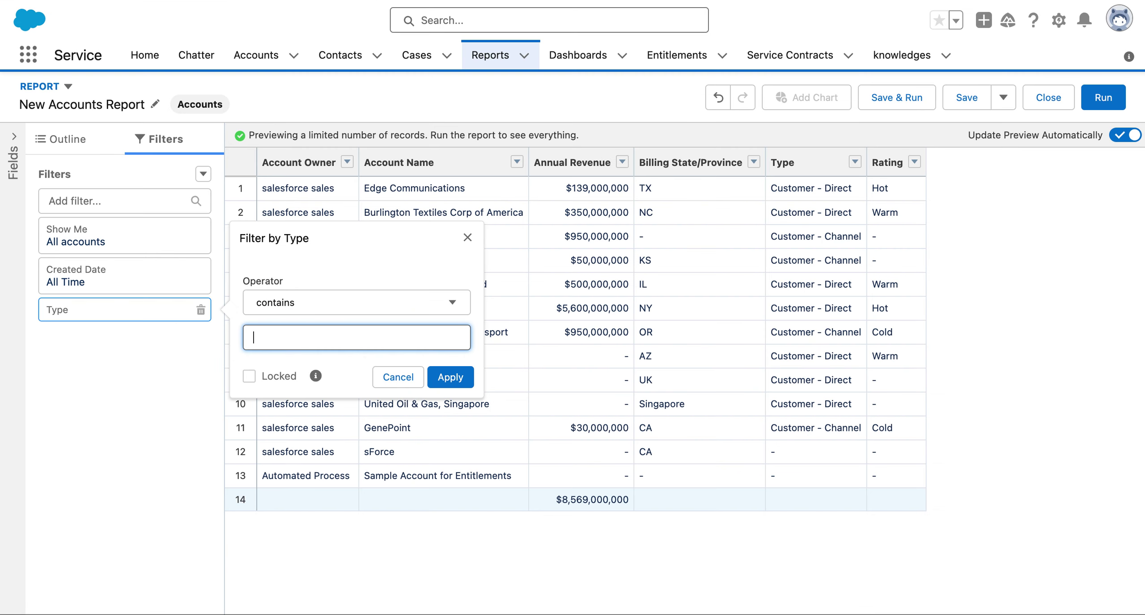
left_click(337, 339)
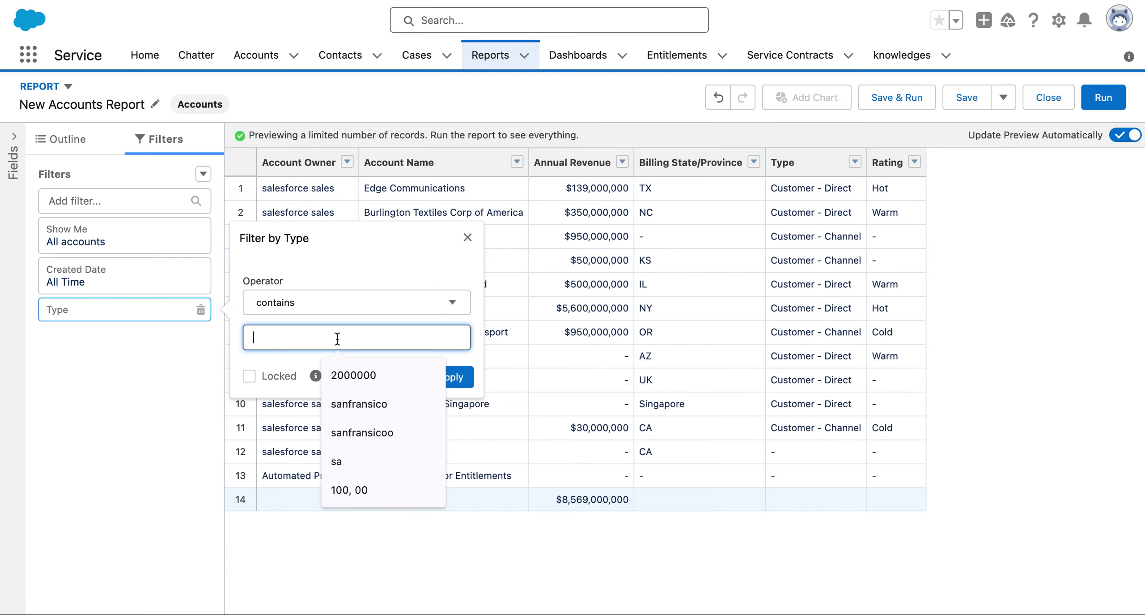
type("c")
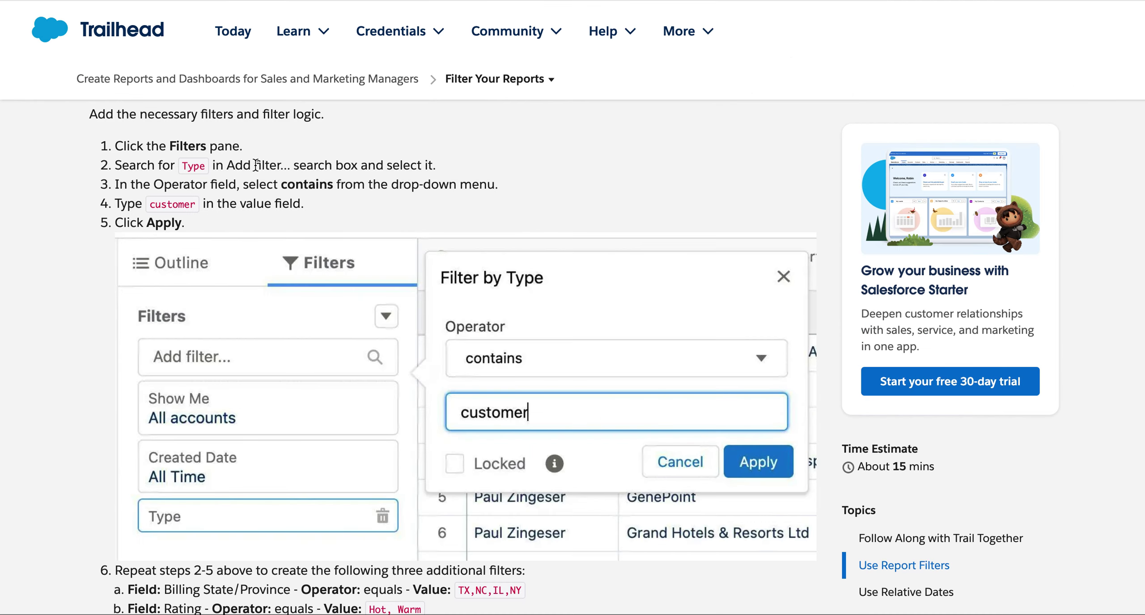
scroll(262, 220, "down", 3)
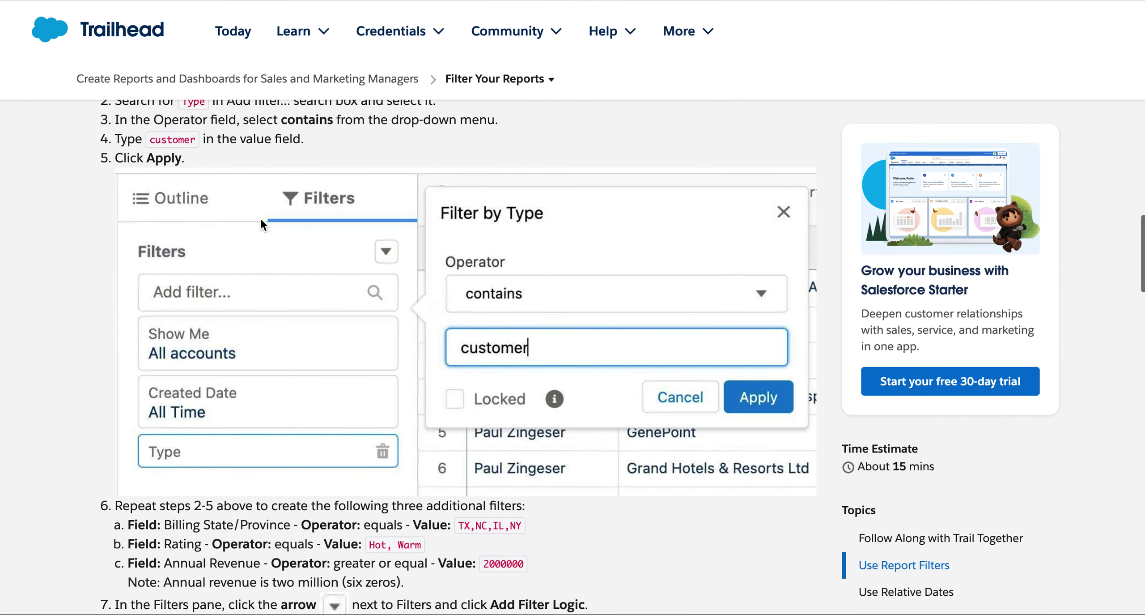
scroll(261, 224, "down", 2)
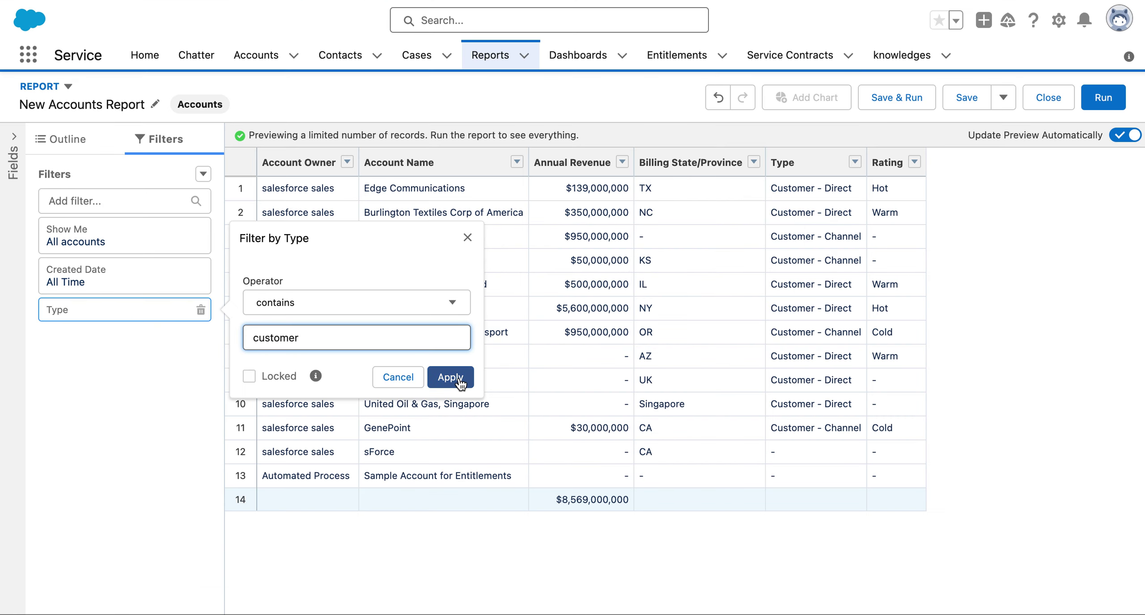
left_click(450, 376)
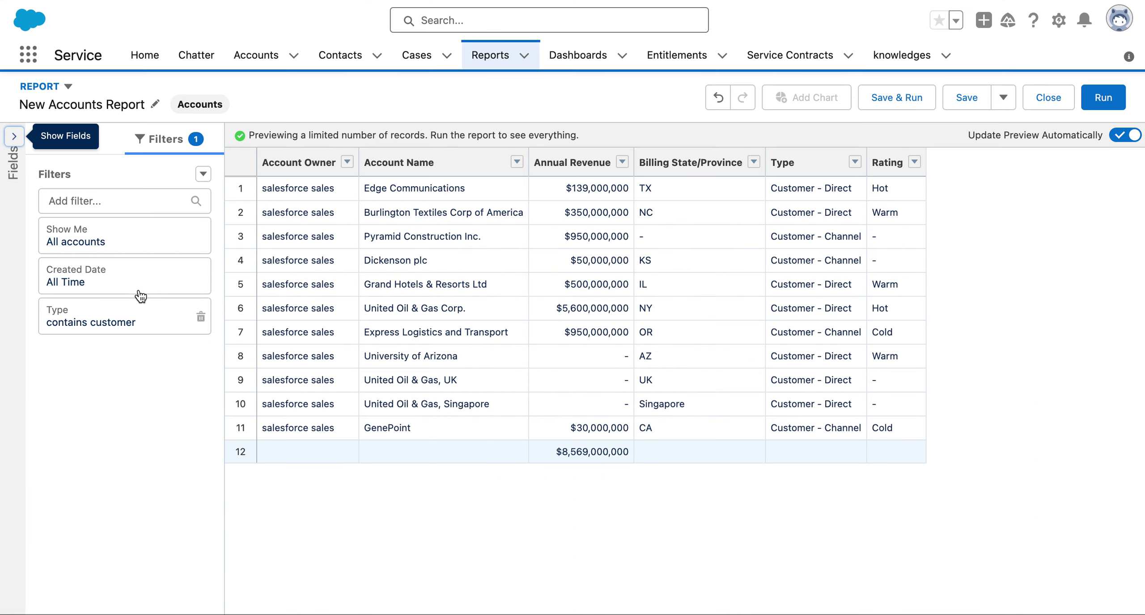
Search the filter fields for Billing and add a filter on Billing State/Province.
left_click(121, 202)
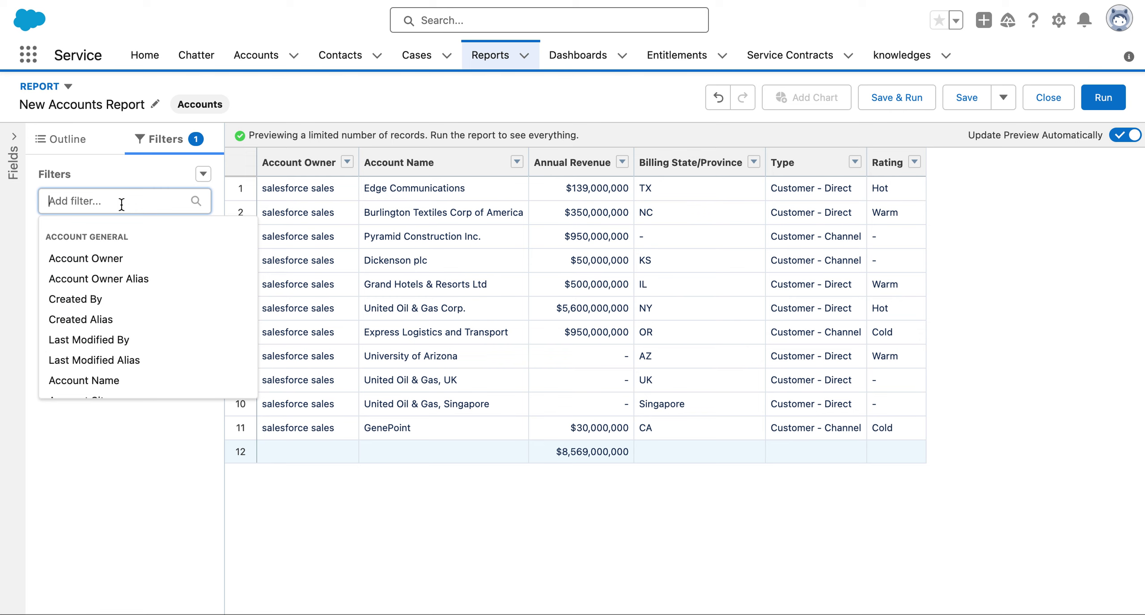
type("bui")
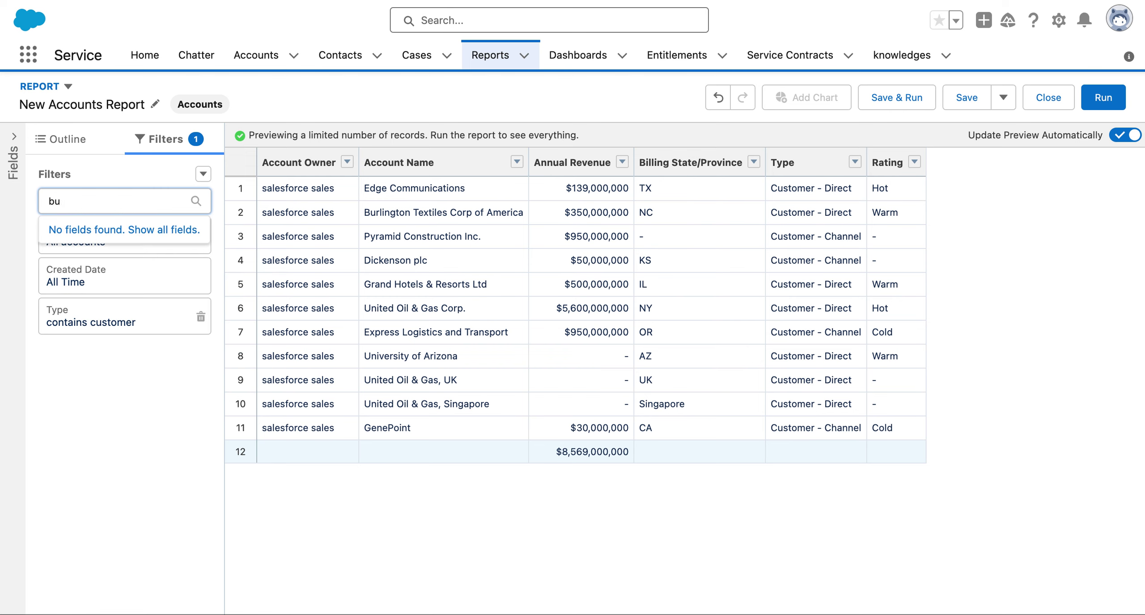
key("BackSpace")
key("BackSpace")
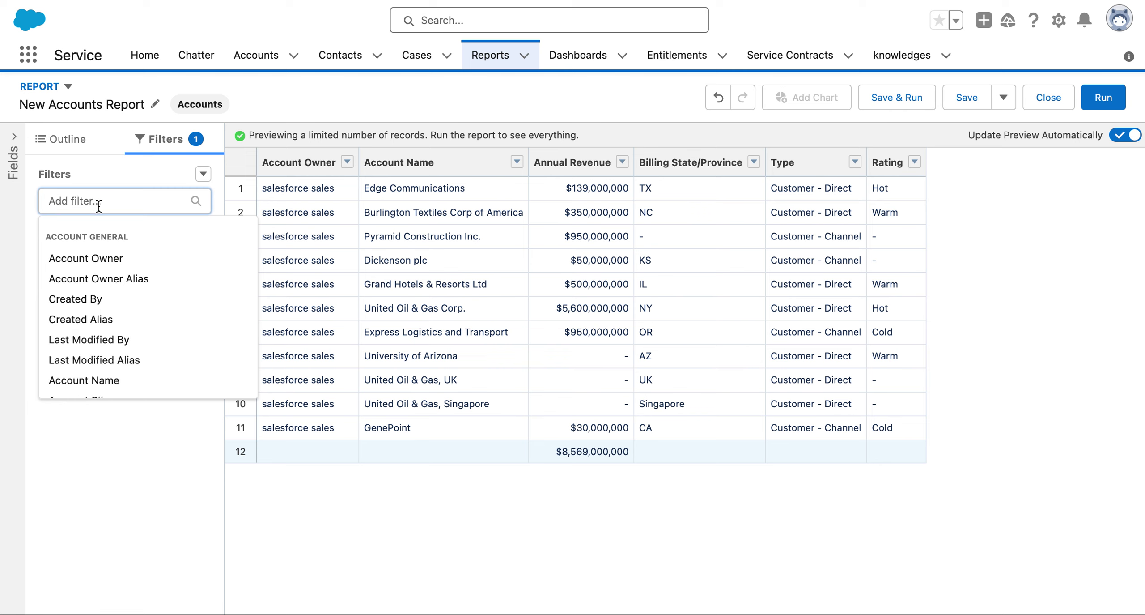
scroll(125, 342, "down", 3)
scroll(128, 343, "down", 5)
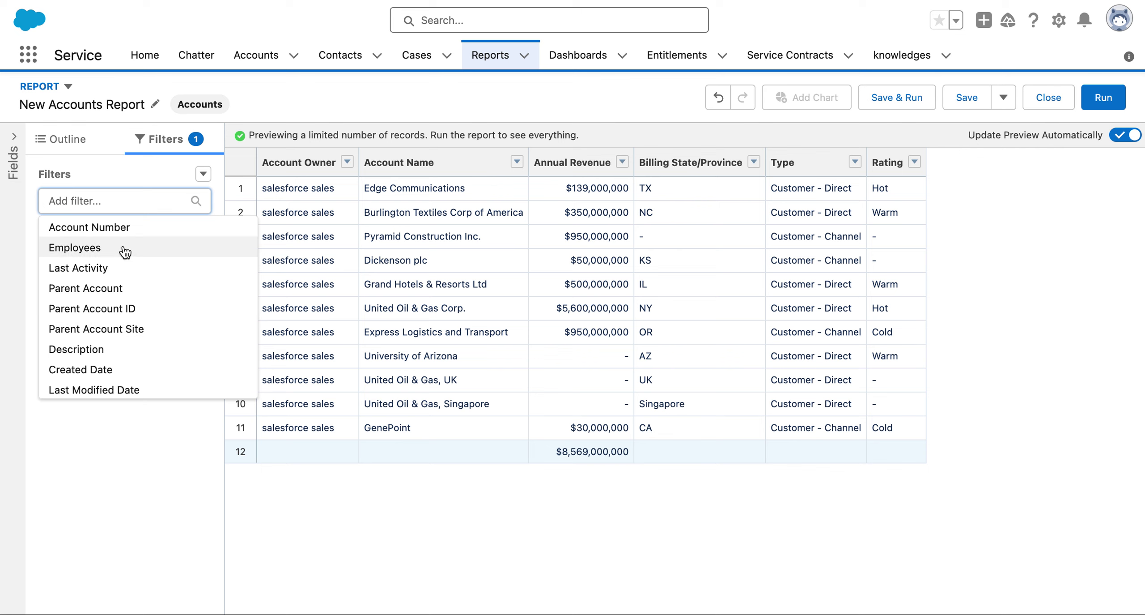
type("bi")
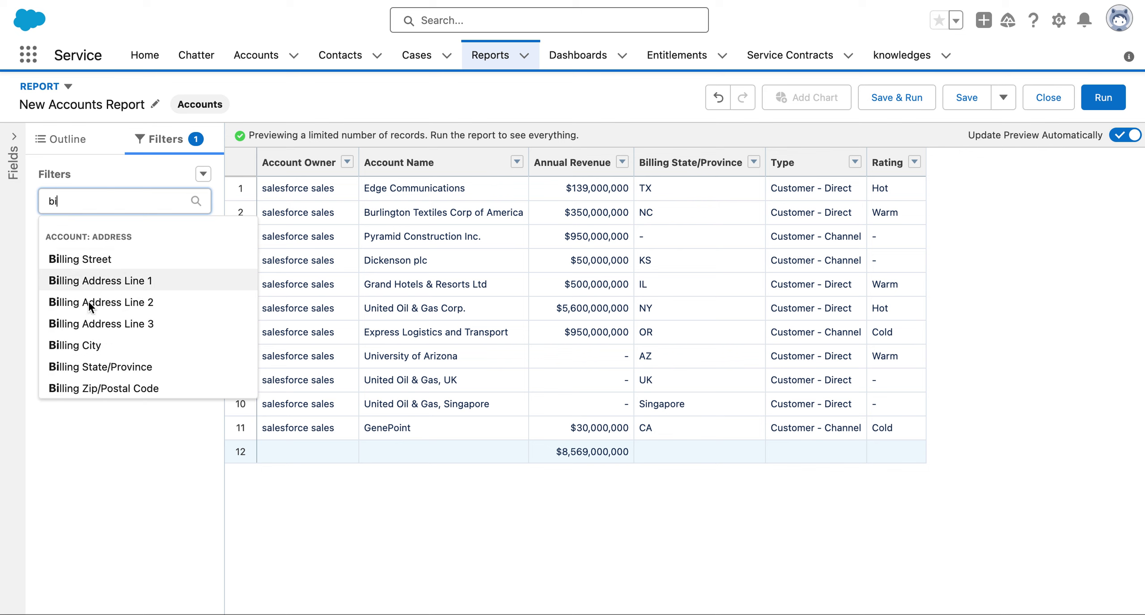
left_click(98, 366)
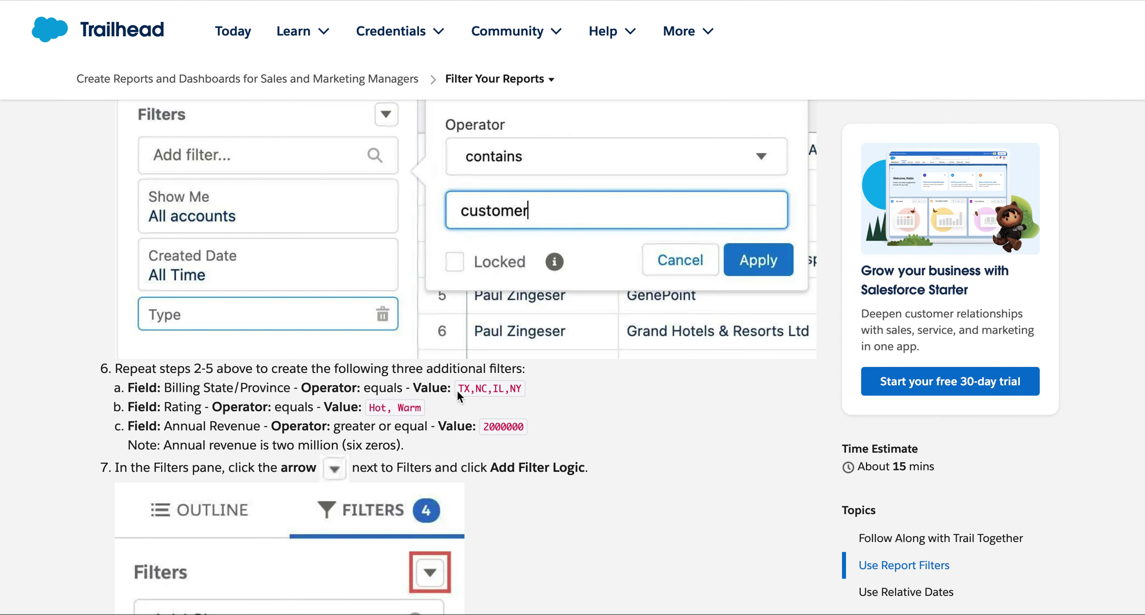
Copy TX,NC,IL,NY from the Trailhead instructions into the Billing State/Province filter's value, keep the equals operator, and apply it.
left_click_drag(456, 387, 523, 388)
right_click(511, 392)
left_click(531, 430)
key("super+Tab")
right_click(327, 389)
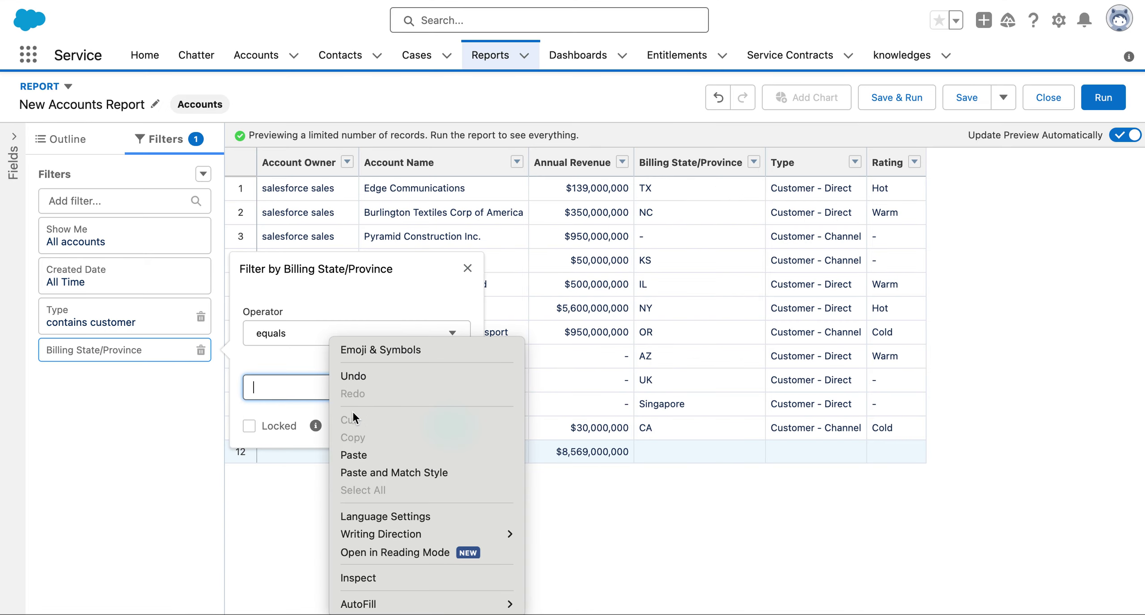
left_click(364, 454)
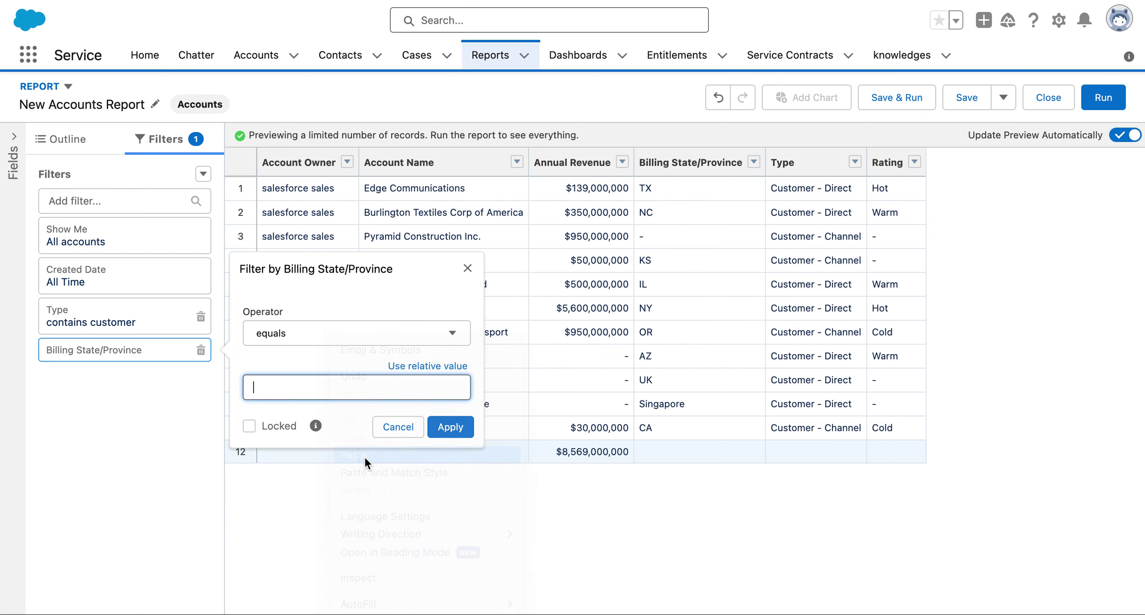
left_click(450, 427)
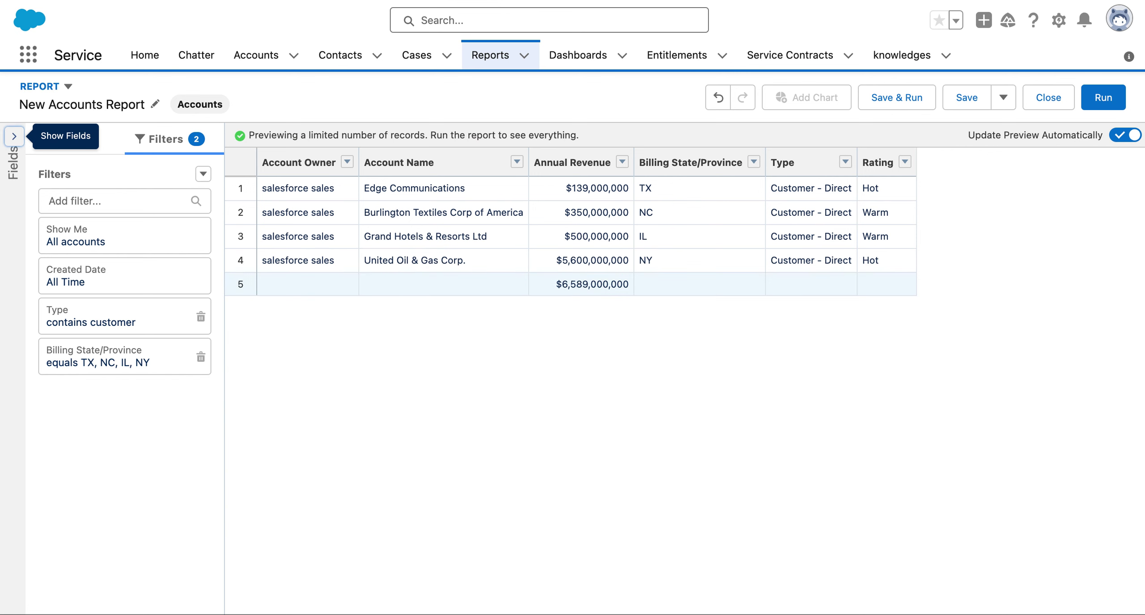
Check the Trailhead filter list, then add and apply a Rating filter that equals Hot, Warm.
key("super+Tab")
scroll(162, 405, "down", 2)
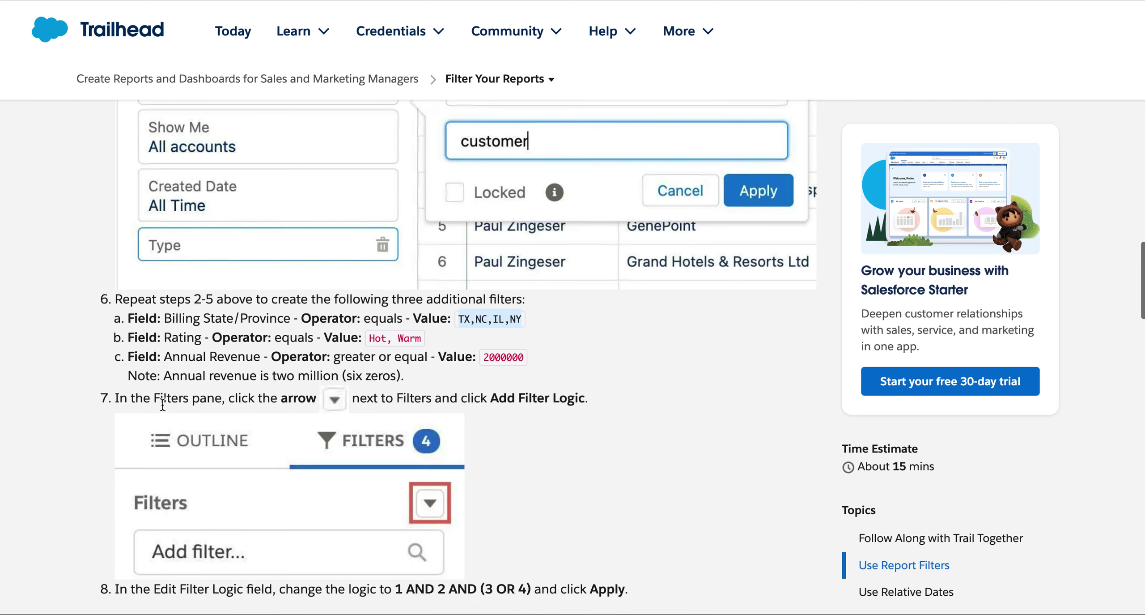
scroll(162, 405, "down", 1)
left_click(135, 284)
left_click_drag(134, 285, 487, 312)
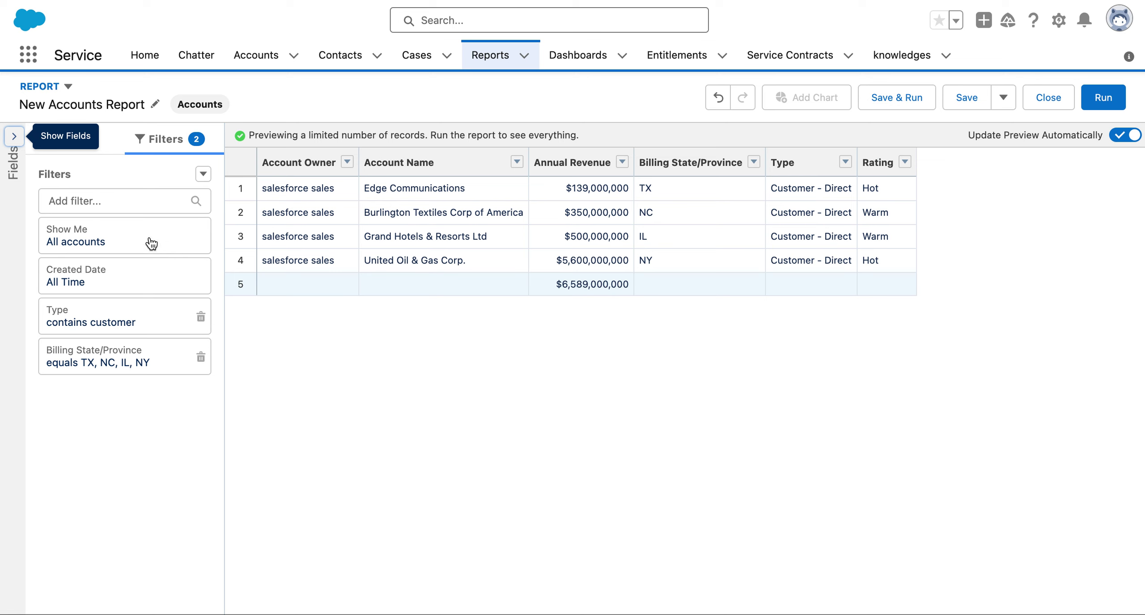
left_click(95, 200)
type("rat")
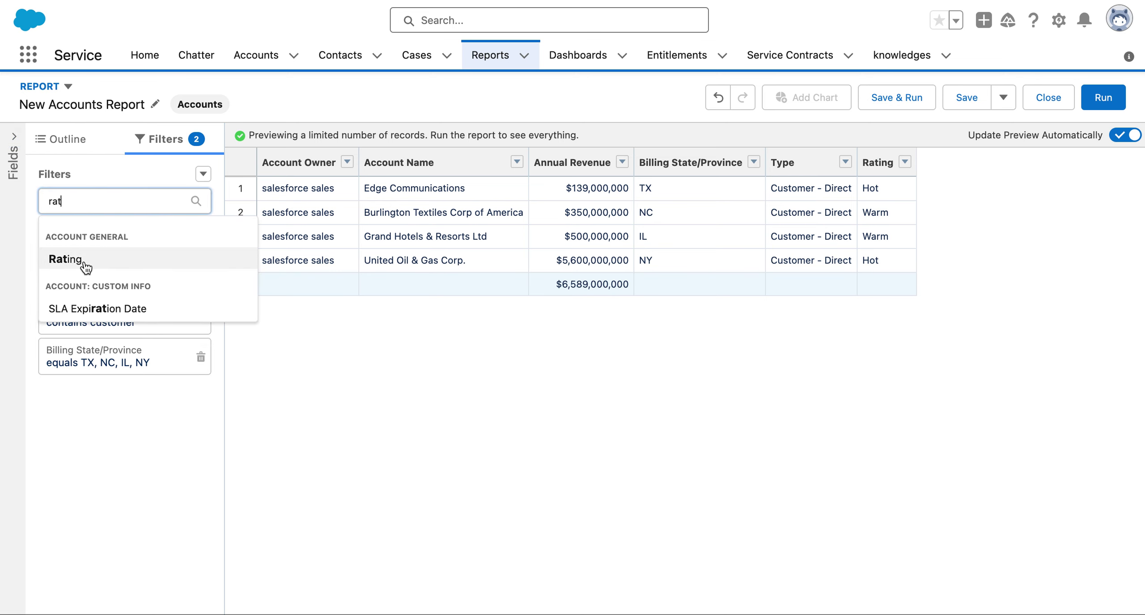
left_click(85, 267)
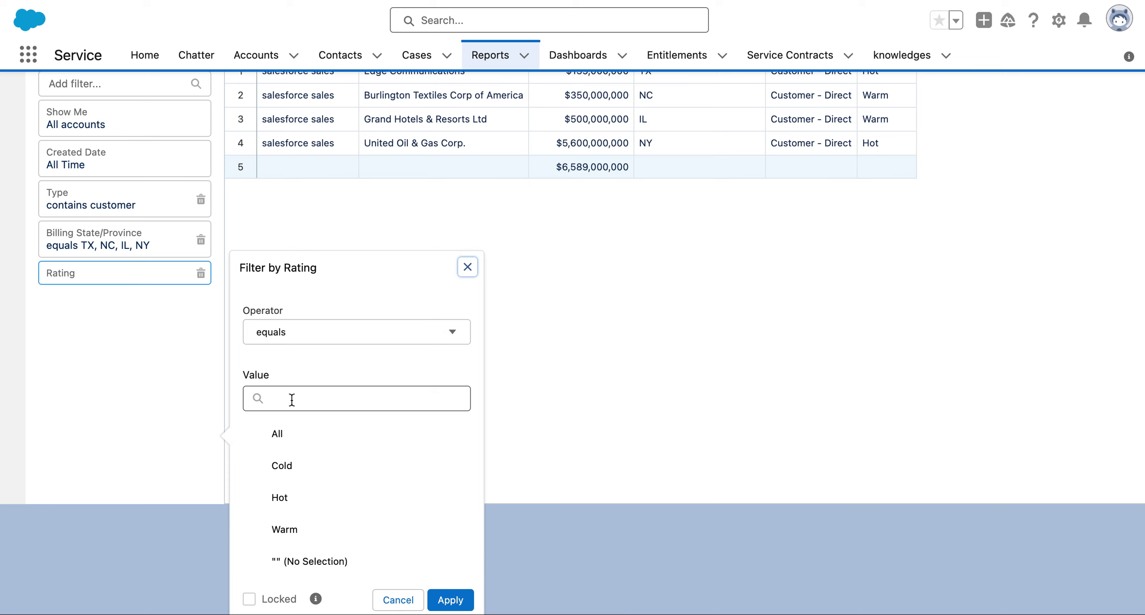
left_click(288, 501)
left_click(308, 533)
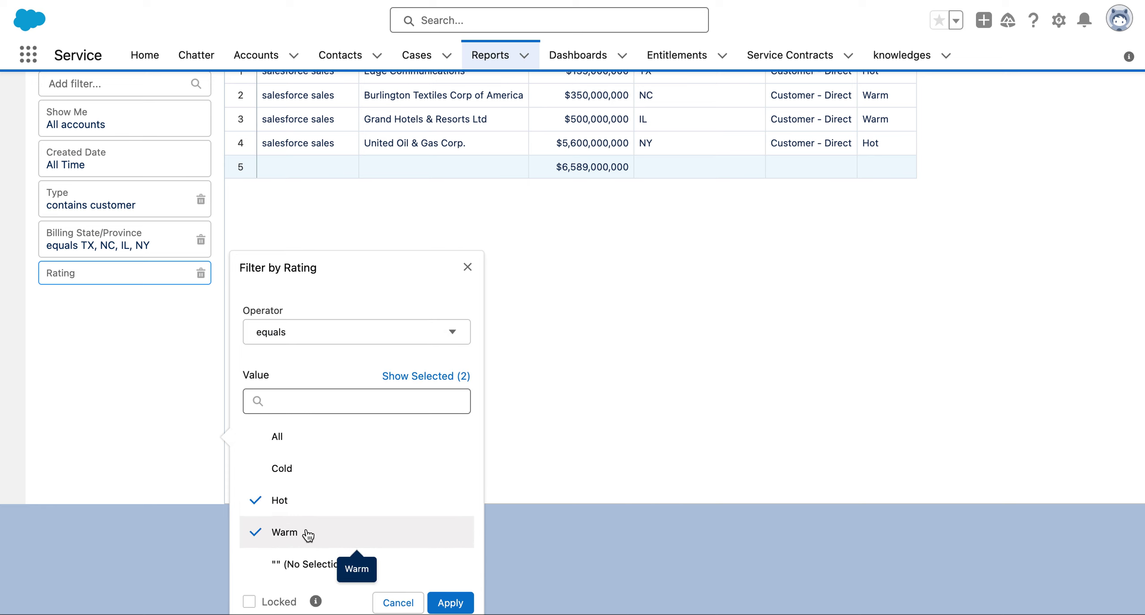
left_click(451, 603)
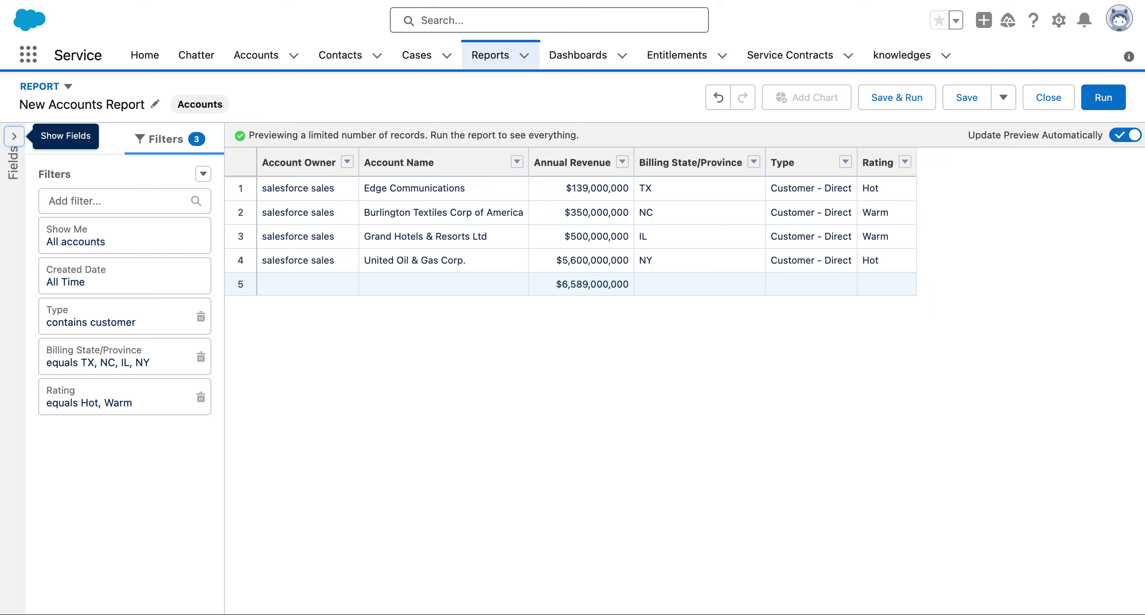
Copy the Annual Revenue filter value 2000000 from the Trailhead instructions and return to the report.
key("ctrl+Tab")
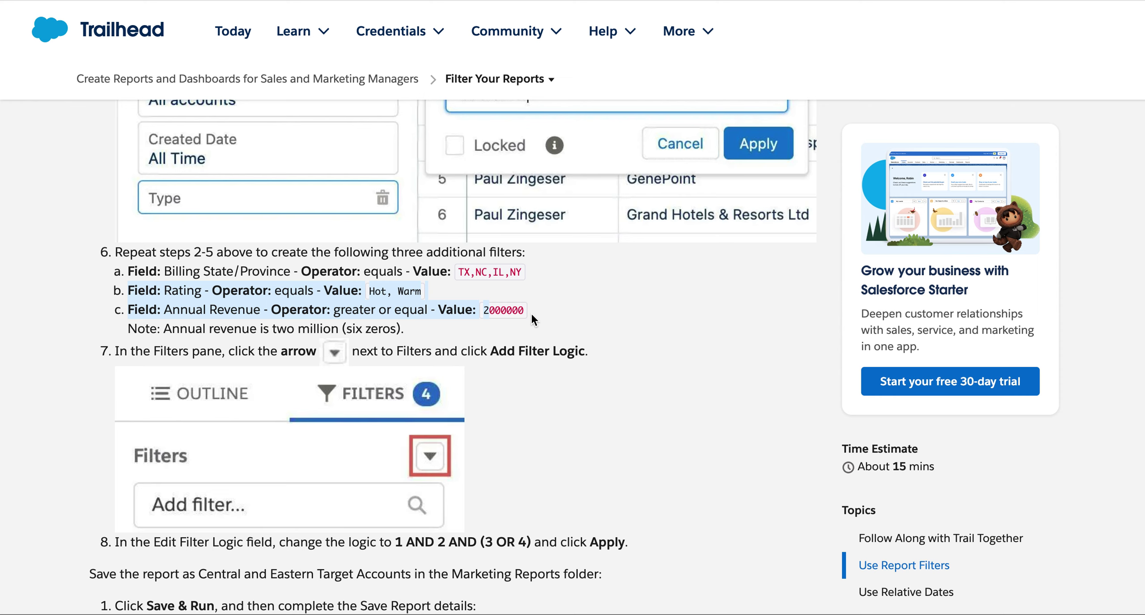
left_click(488, 309)
left_click_drag(490, 310, 521, 309)
right_click(515, 308)
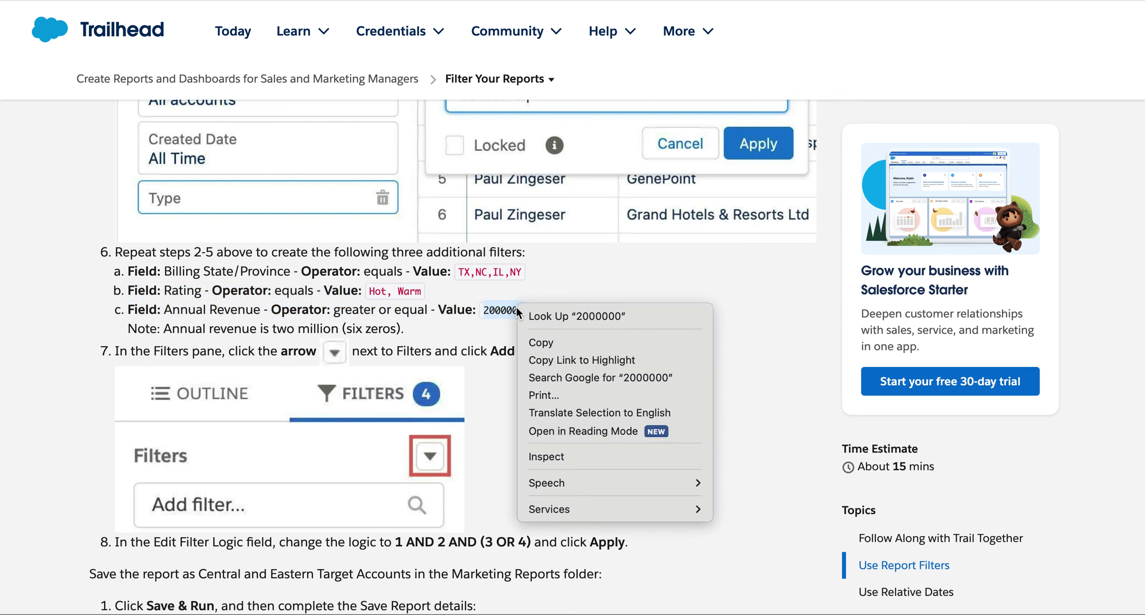
left_click(535, 339)
key("super+Tab")
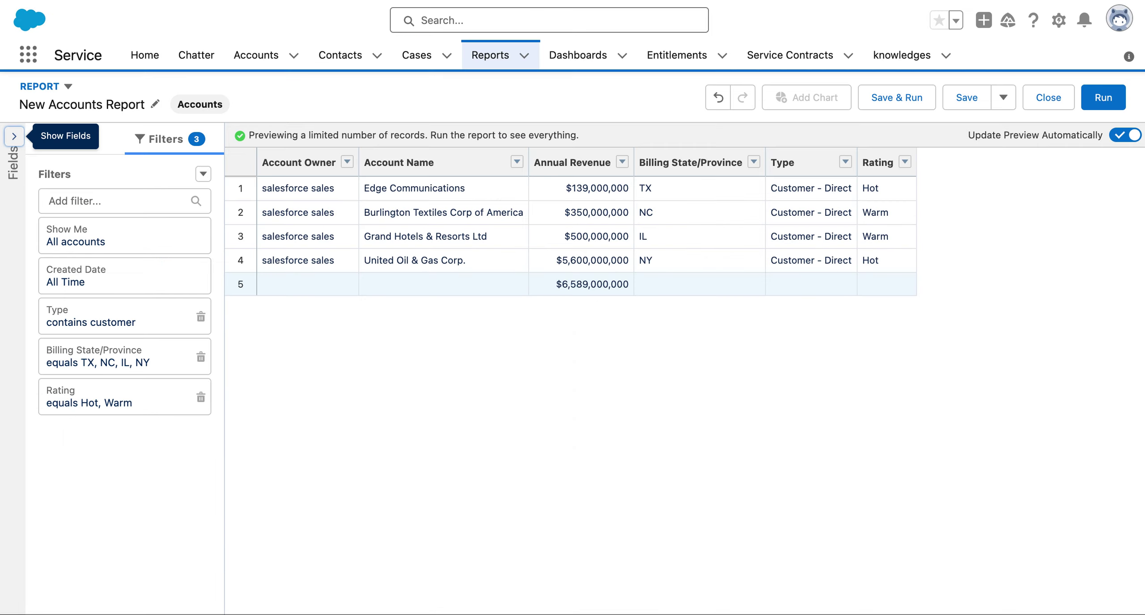
Add an Annual Revenue filter to the report with the greater or equal operator and the value 2000000, and apply it.
left_click(124, 197)
type("ann")
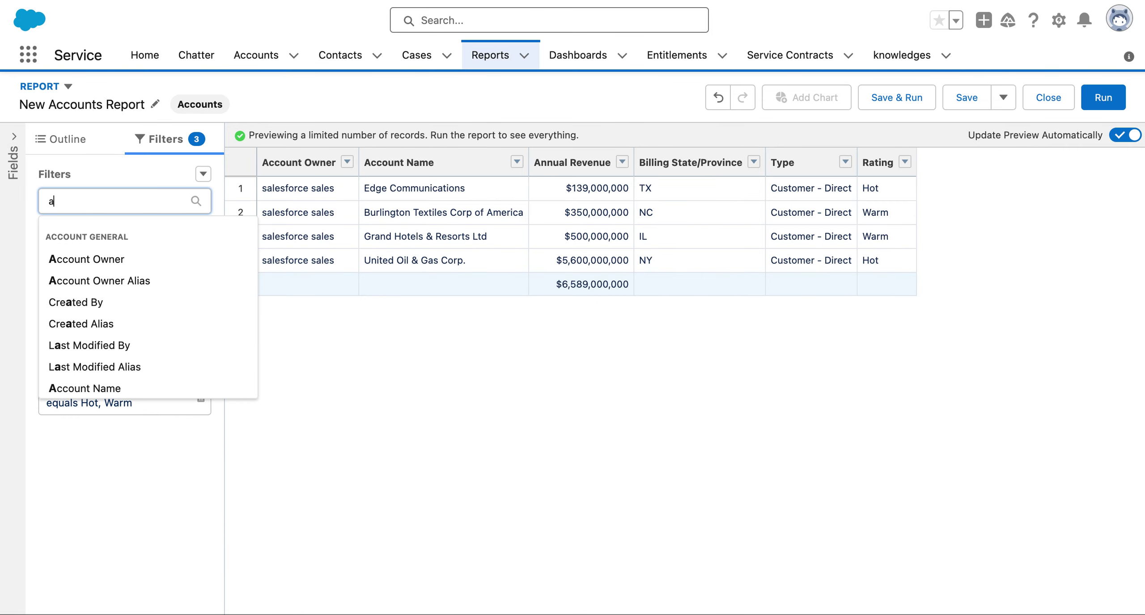
left_click(110, 265)
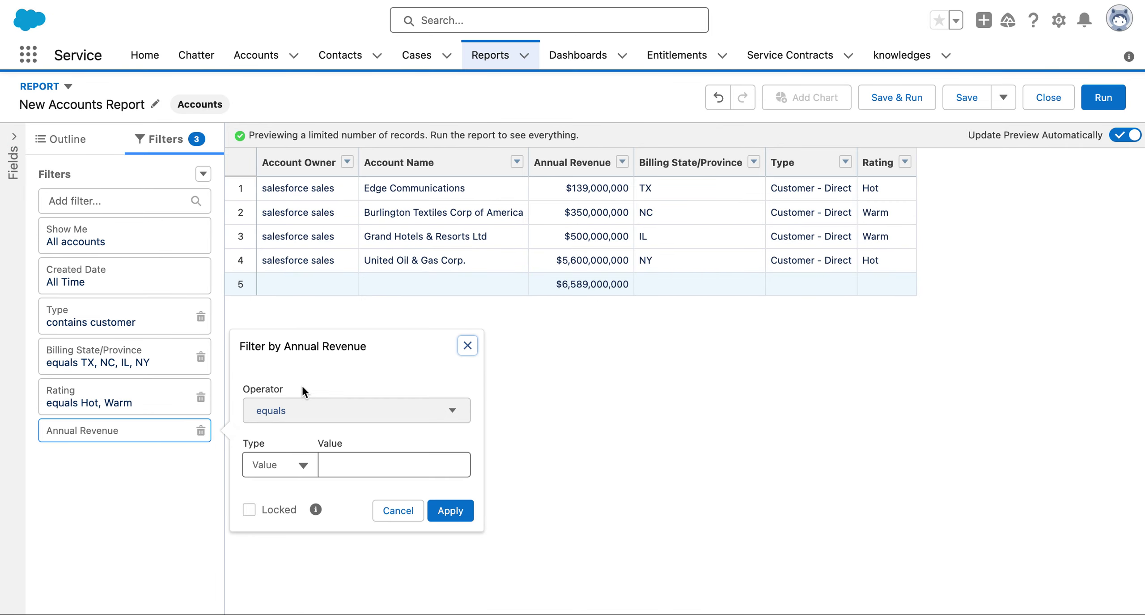
left_click(304, 421)
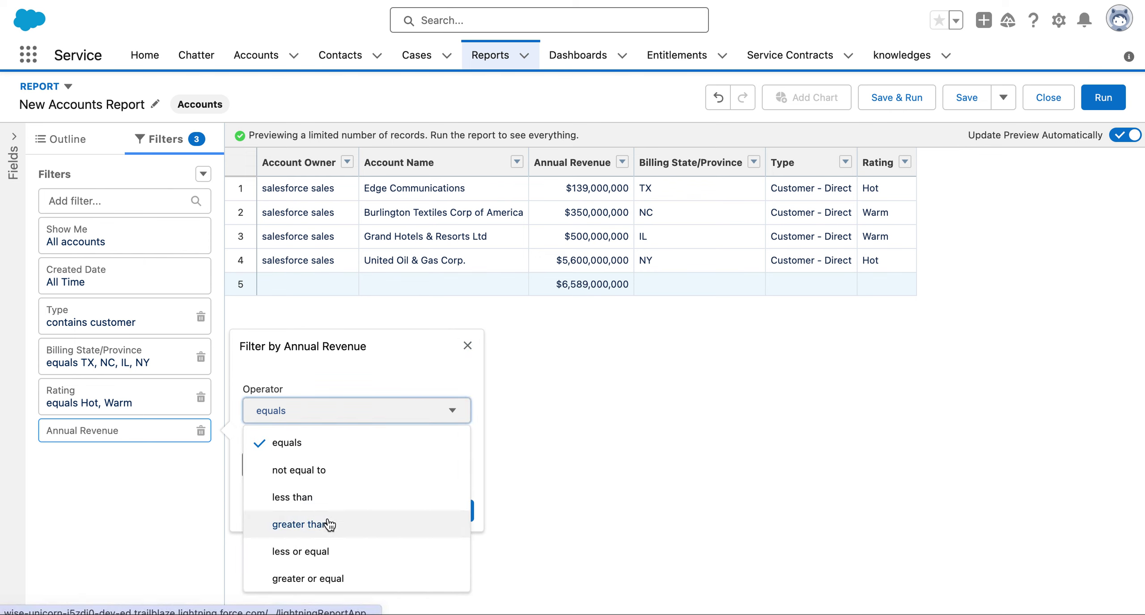
left_click(334, 577)
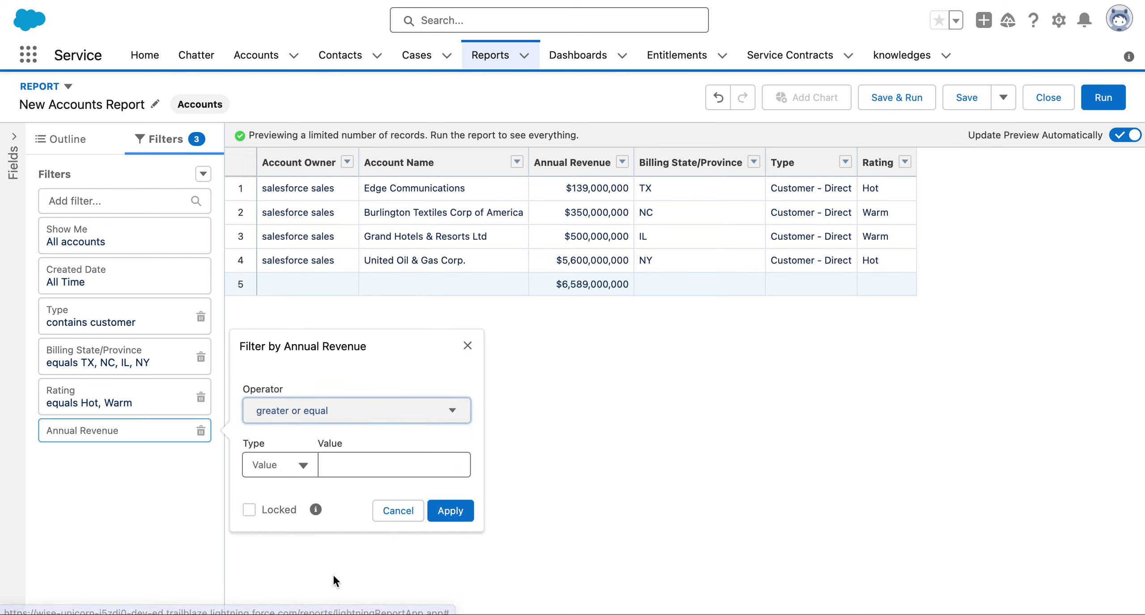
left_click(366, 464)
right_click(365, 463)
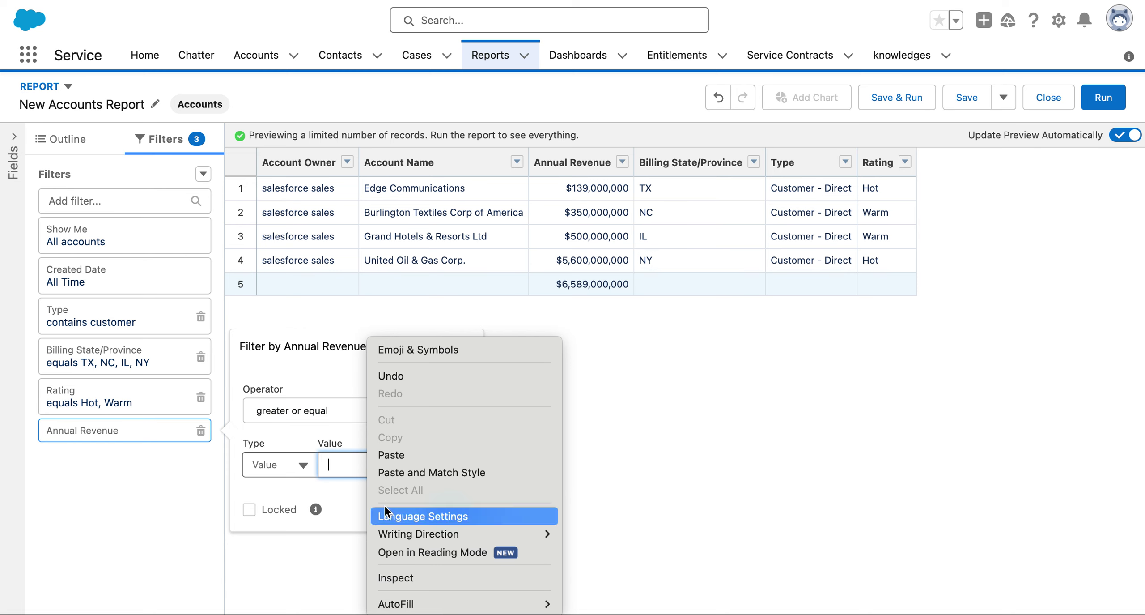
left_click(394, 453)
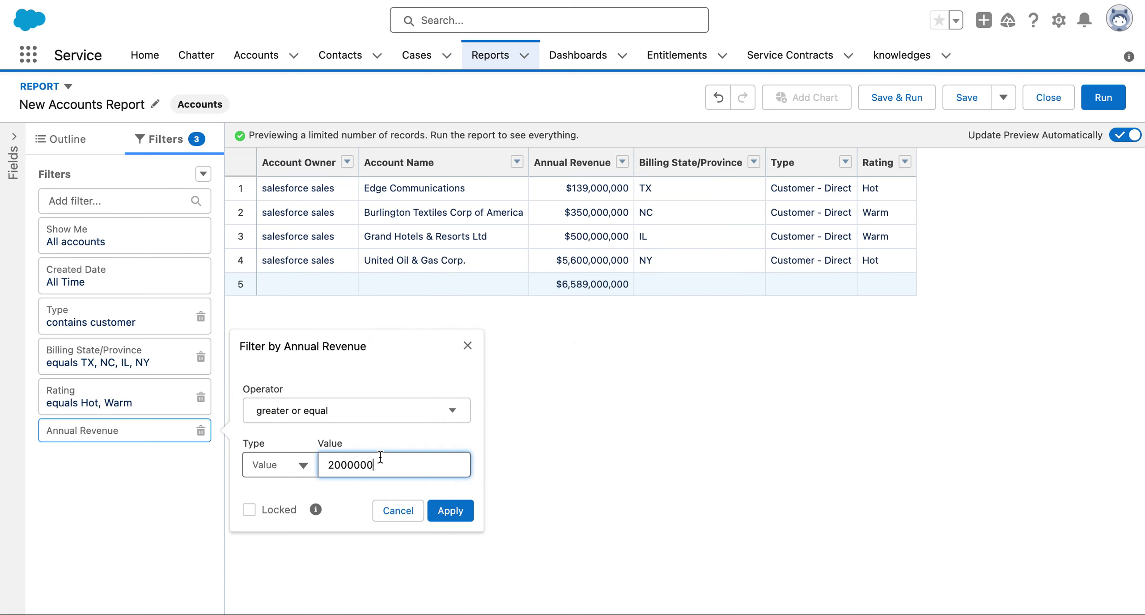
left_click(327, 463)
left_click(450, 511)
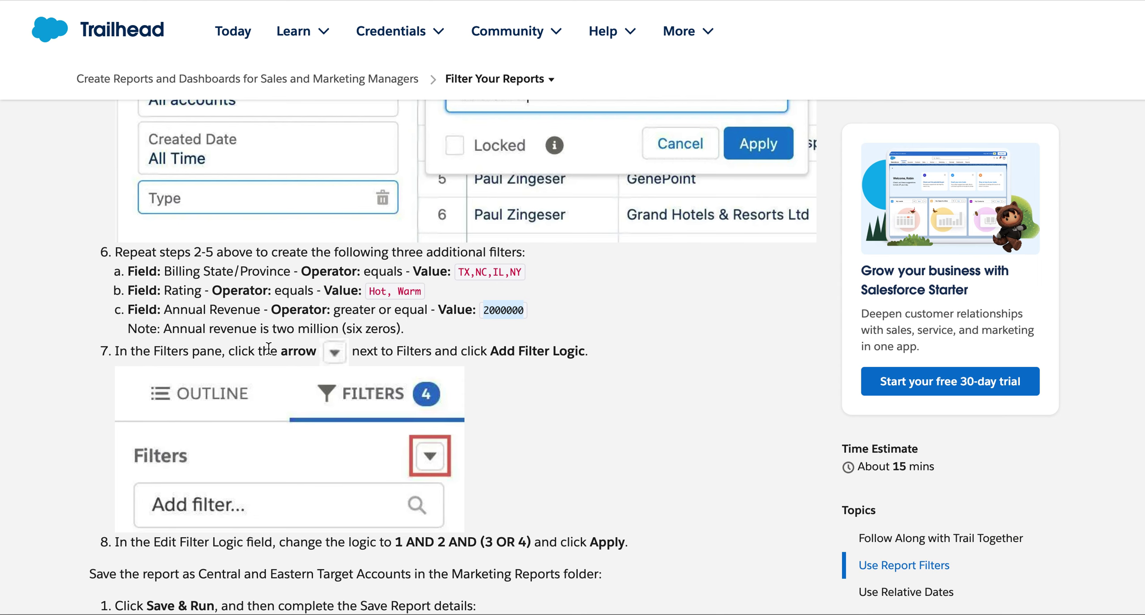
Read the next Trailhead instructions on filter logic and add filter logic to the report's filters.
scroll(353, 404, "down", 3)
scroll(353, 411, "down", 2)
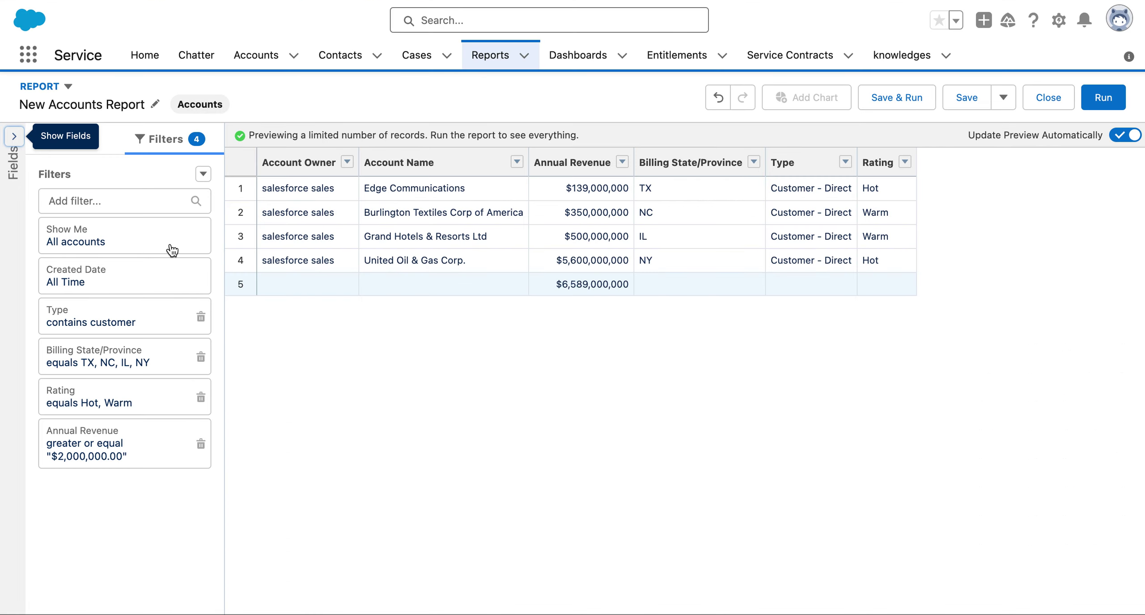
left_click(203, 174)
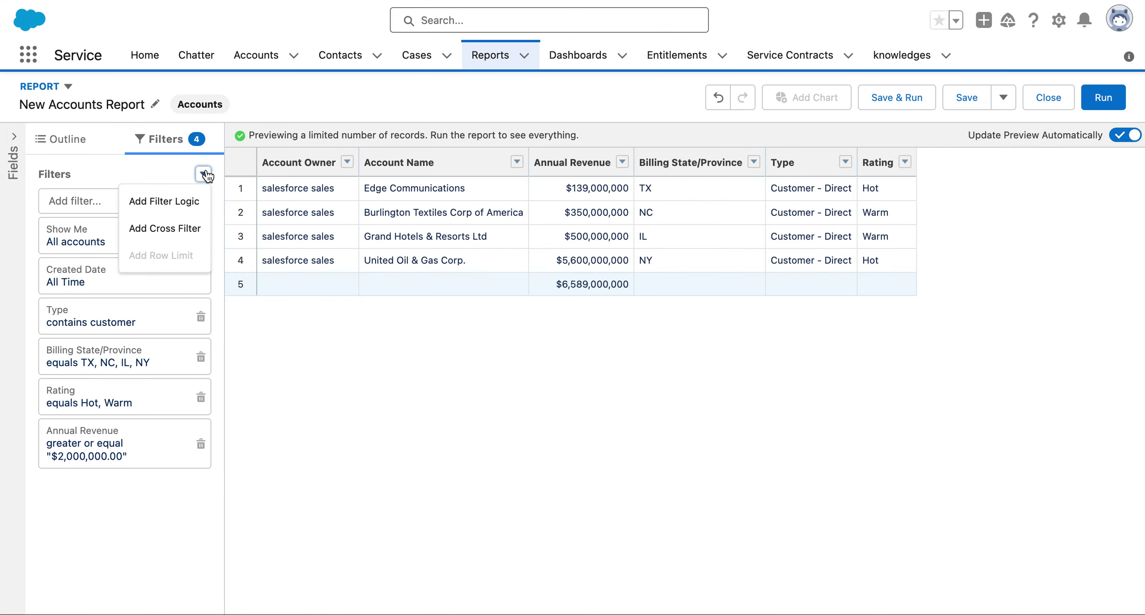
left_click(191, 203)
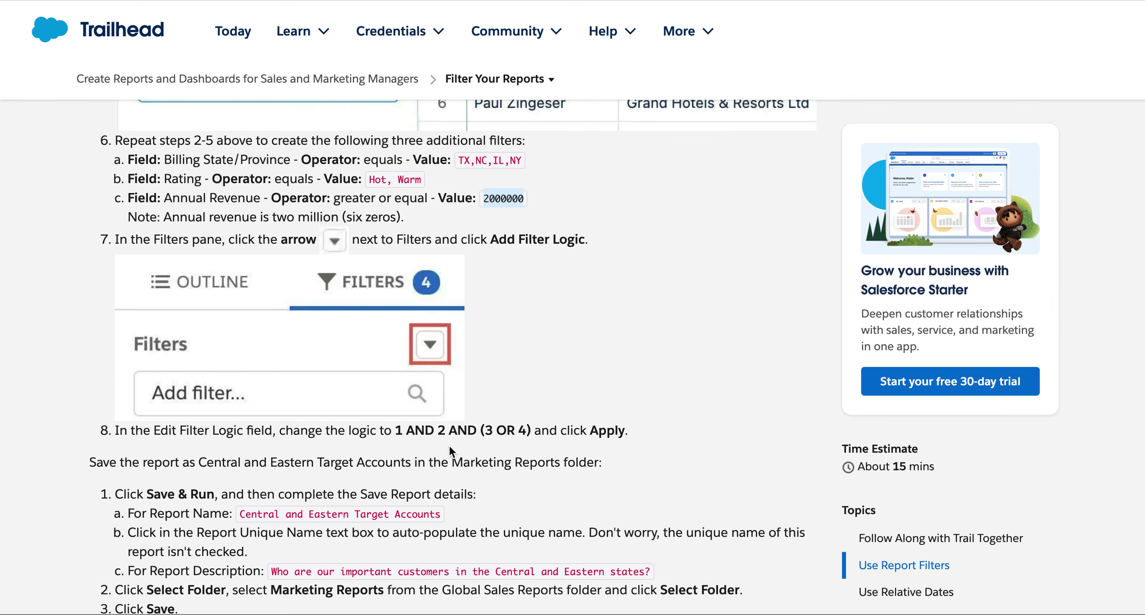
scroll(449, 444, "down", 1)
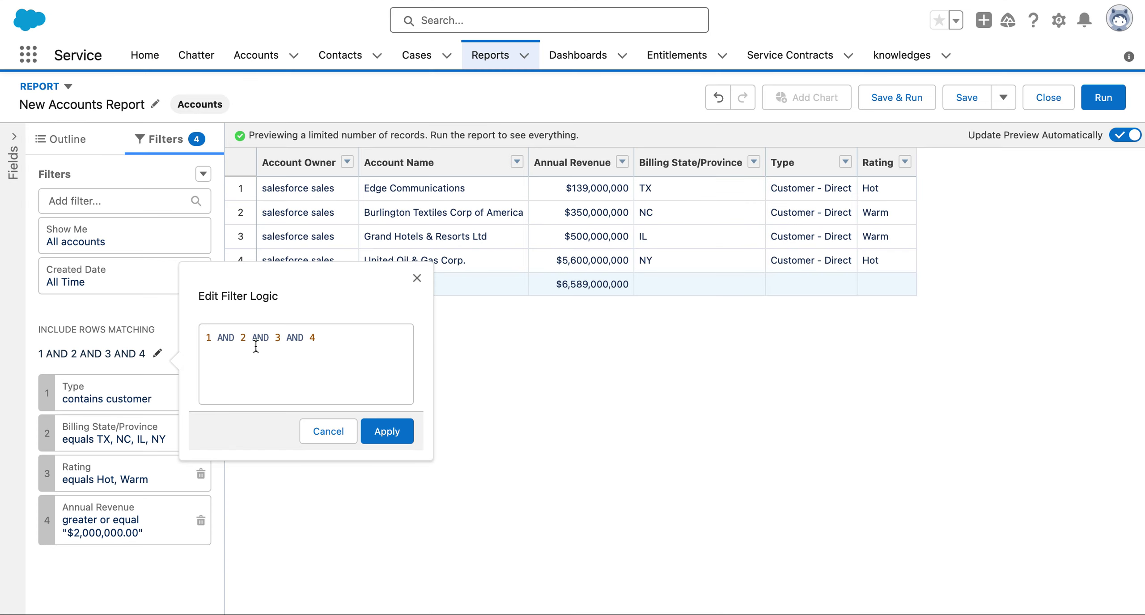
Change the report's filter logic to 1 AND 2 AND (3 OR 4) and apply it.
double_click(304, 329)
key("BackSpace")
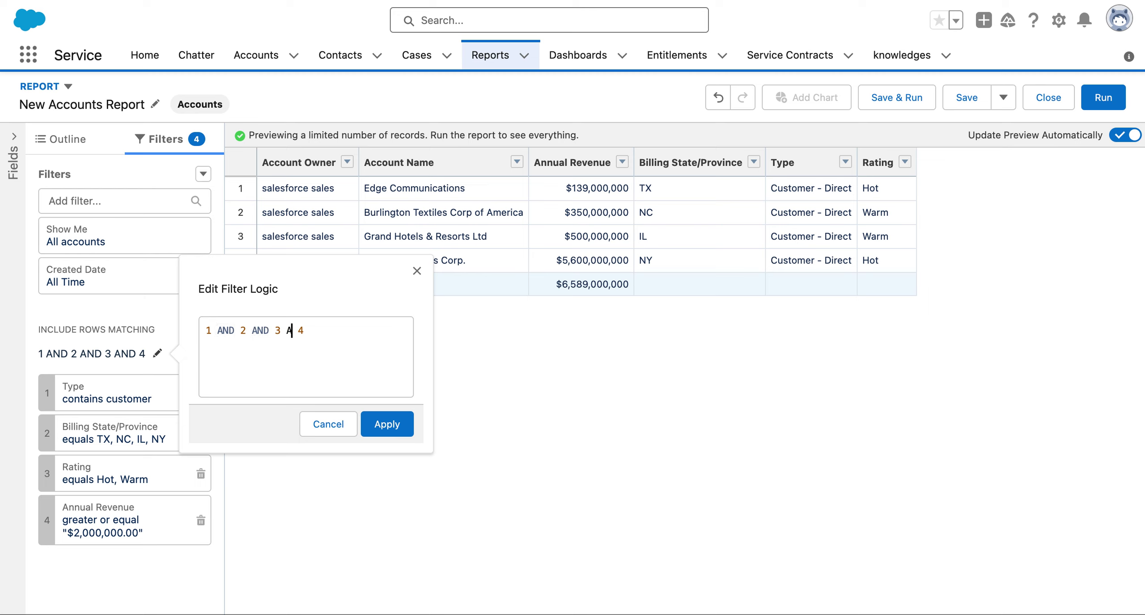
type("OR 4)")
left_click(274, 330)
type("(")
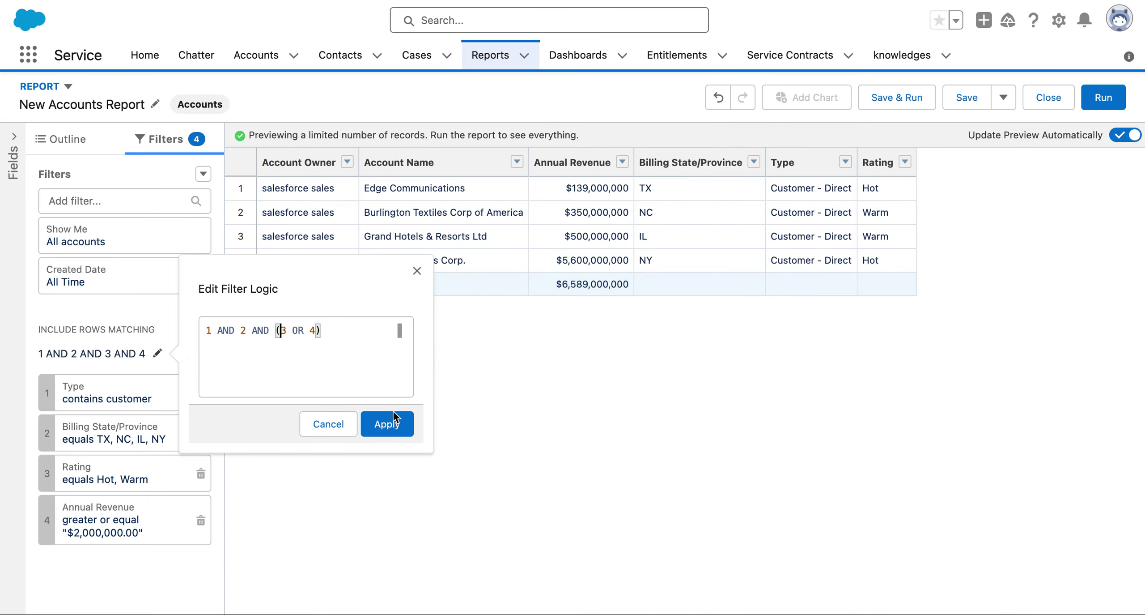
left_click(388, 425)
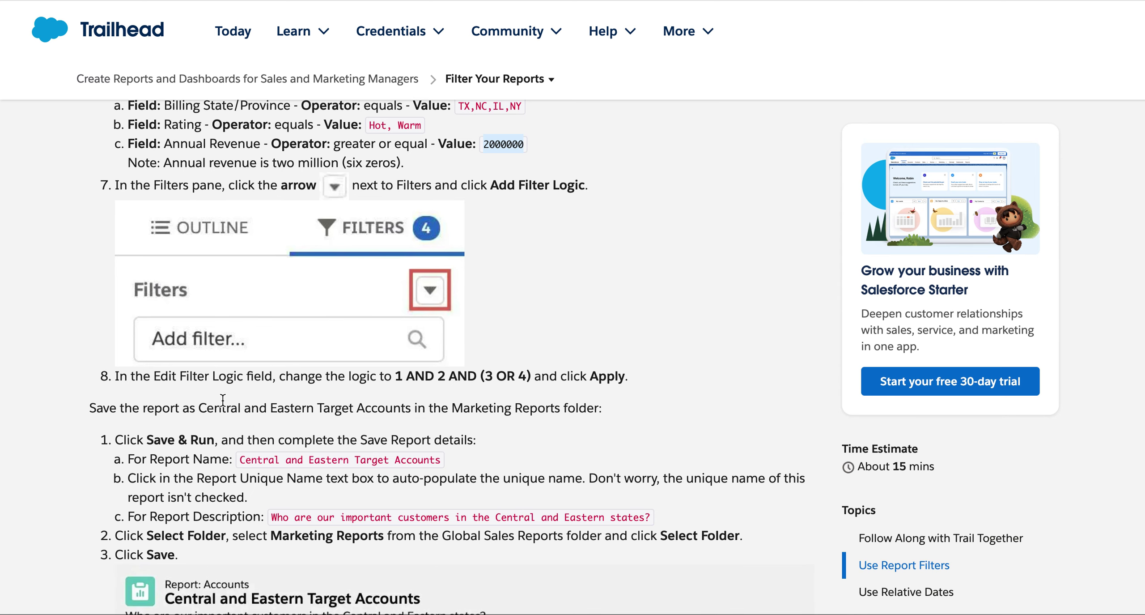
Check the Trailhead saving instructions, then save the report in the Marketing Reports folder under its default name.
scroll(222, 399, "down", 6)
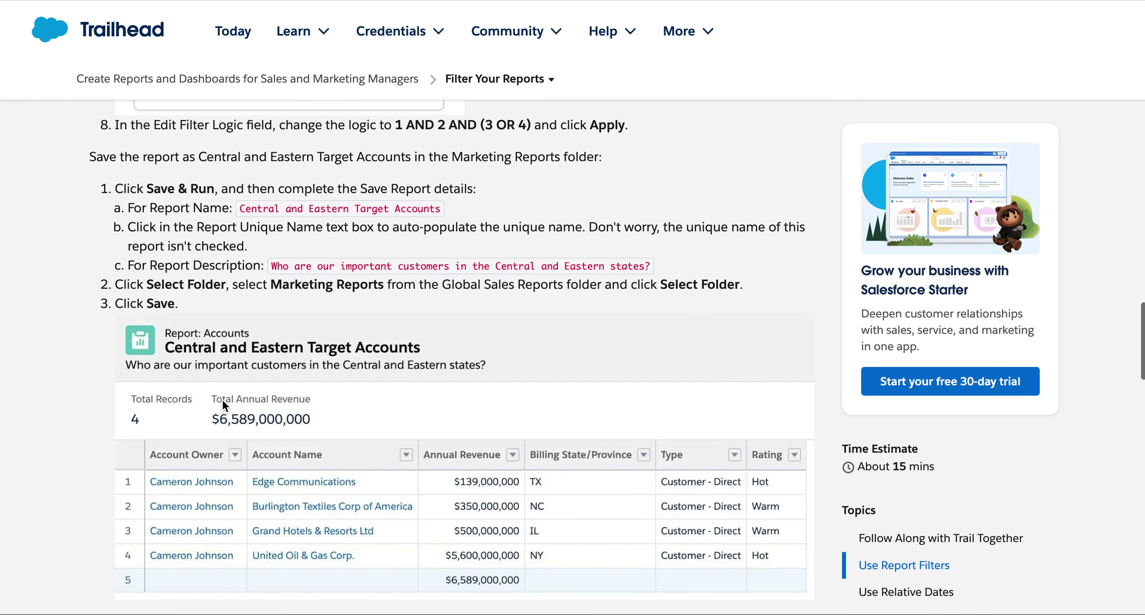
scroll(221, 399, "down", 1)
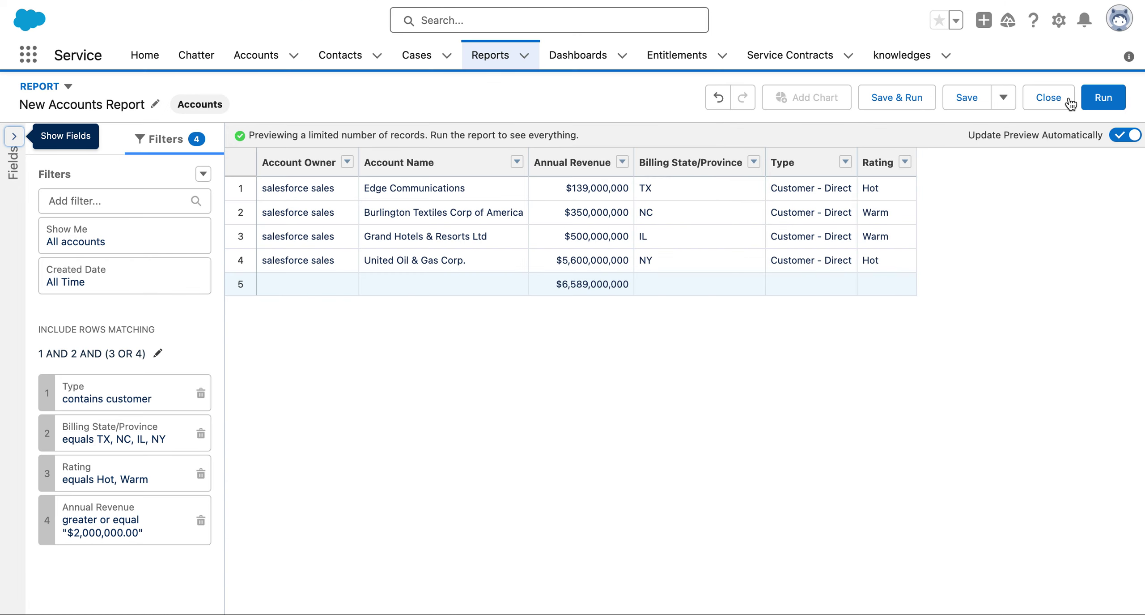
left_click(966, 98)
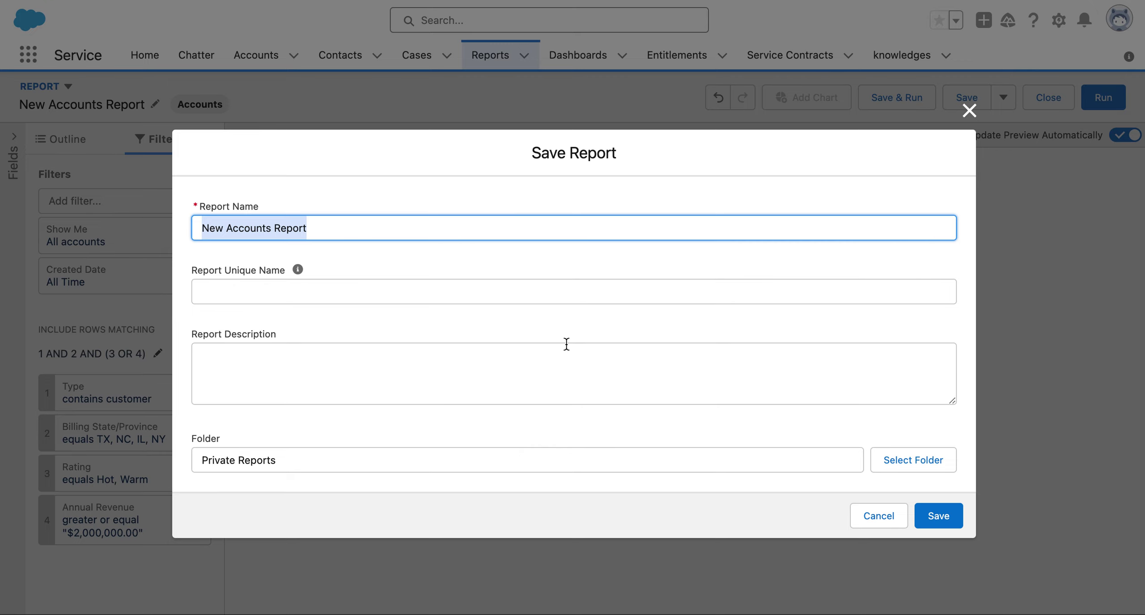
left_click(906, 465)
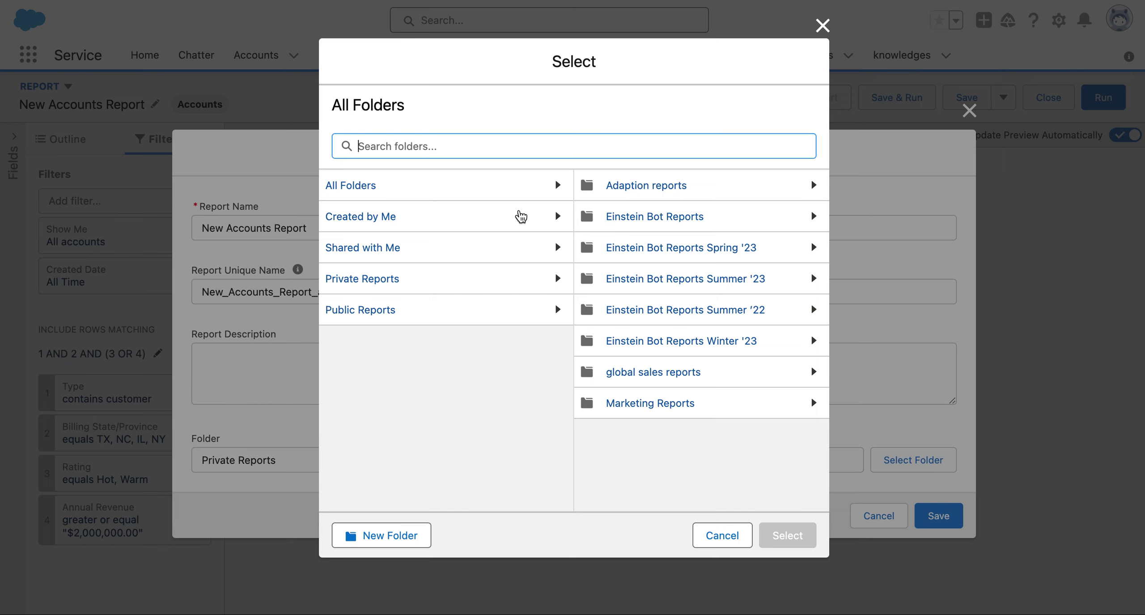
left_click(654, 376)
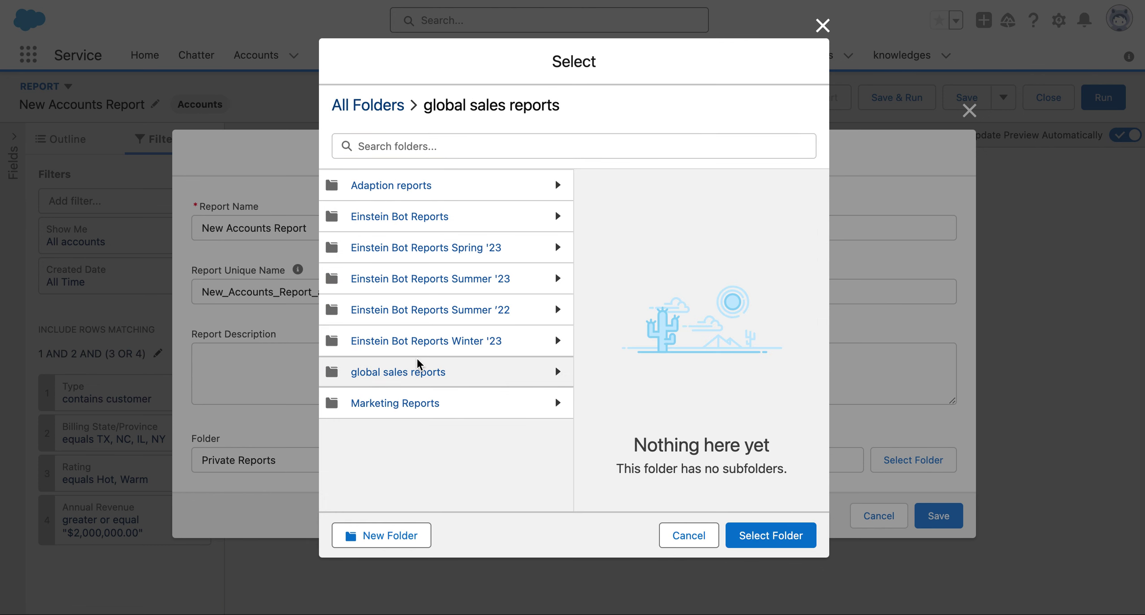
left_click(423, 411)
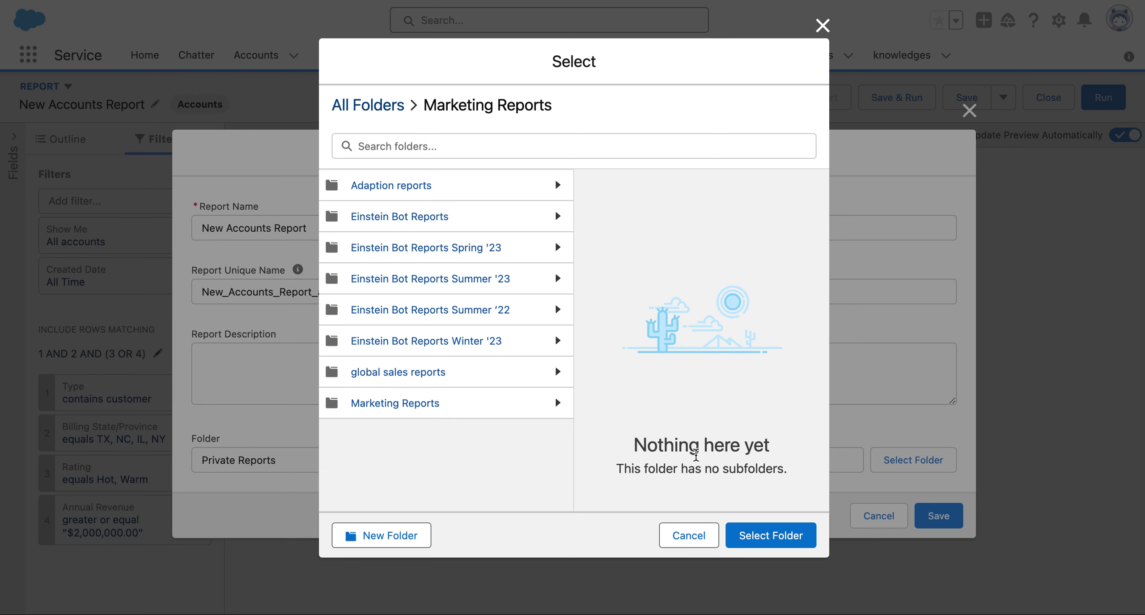
left_click(766, 537)
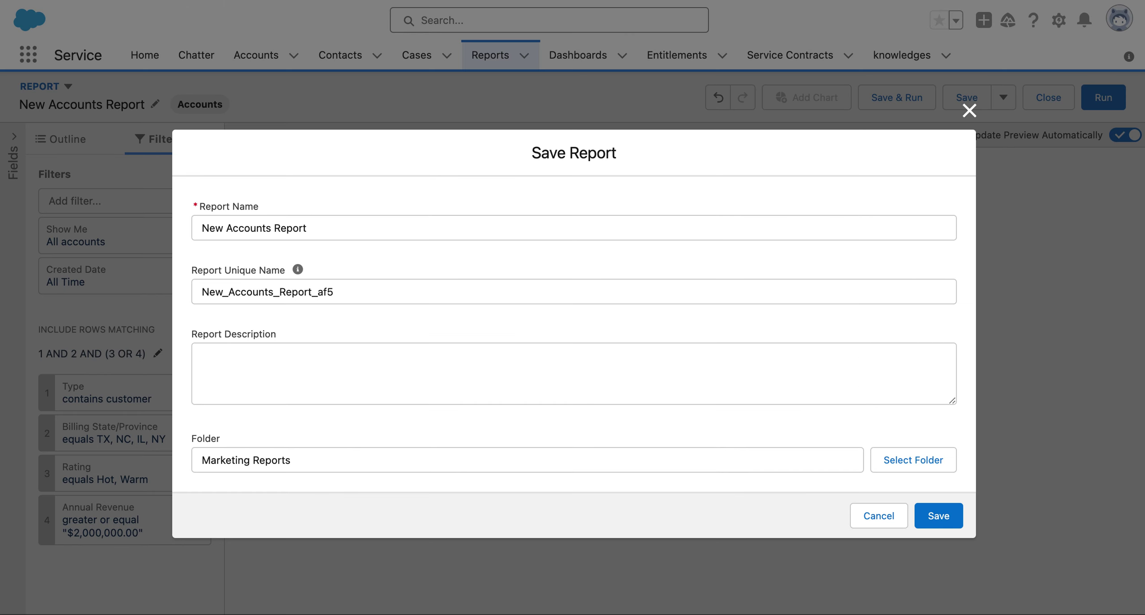
left_click(954, 510)
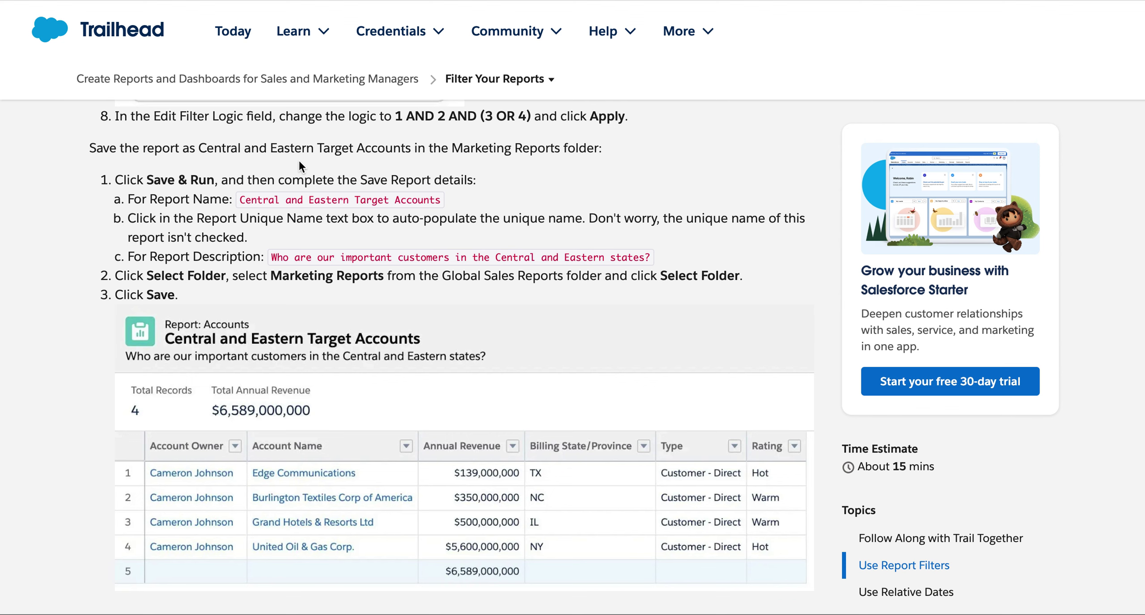
Start saving the report as a copy and copy the name Central and Eastern Target Accounts from the Trailhead instructions.
scroll(355, 164, "up", 1)
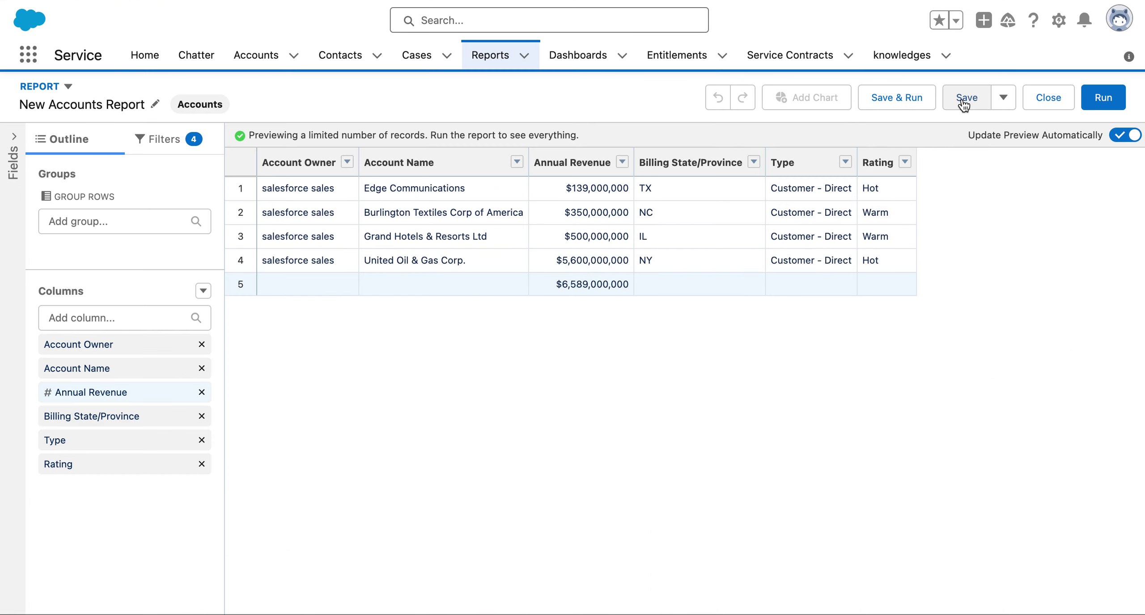
left_click(1004, 98)
left_click(973, 127)
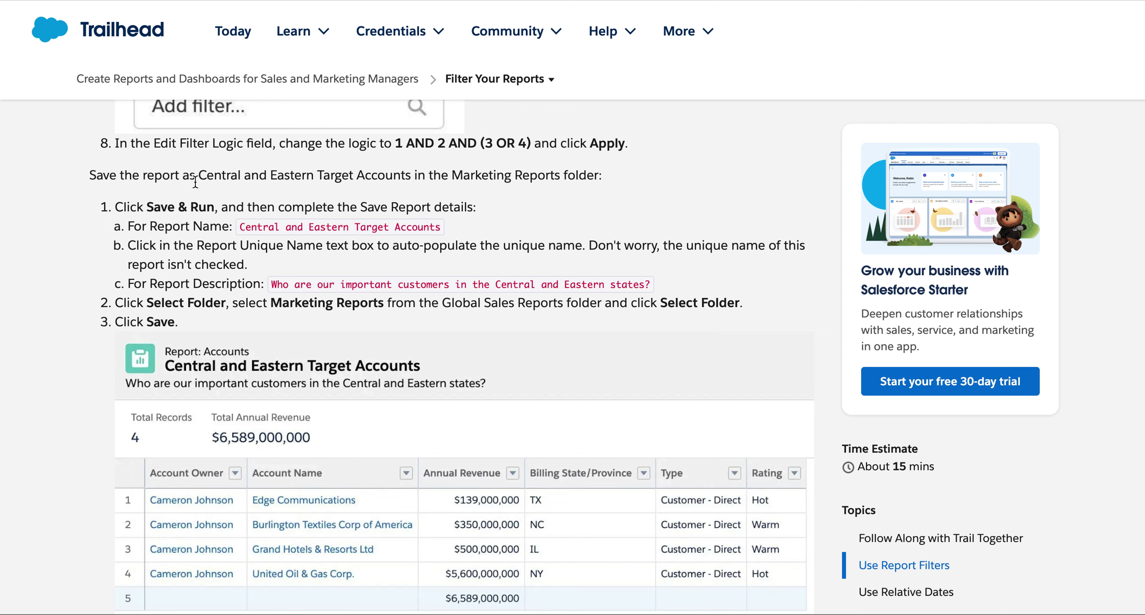
left_click_drag(197, 175, 416, 175)
right_click(381, 169)
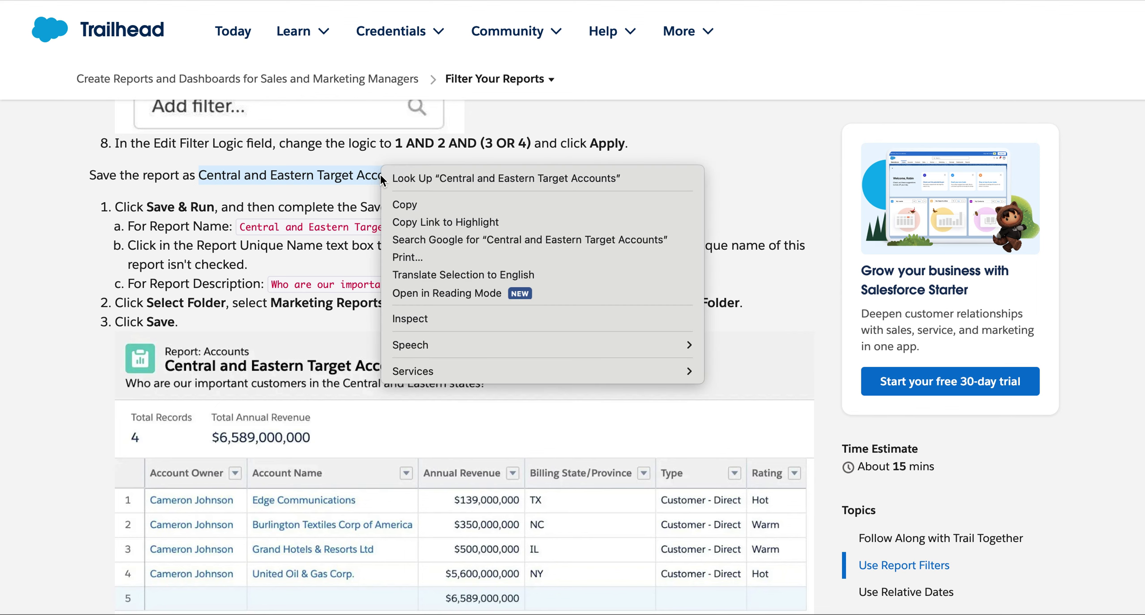
left_click(396, 205)
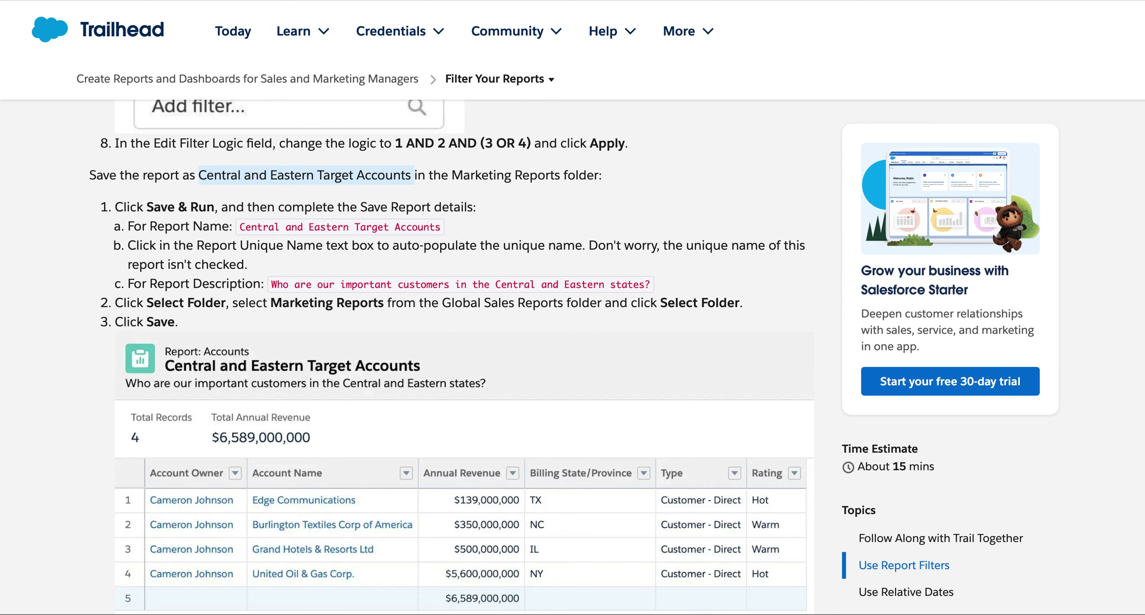
key("super+Tab")
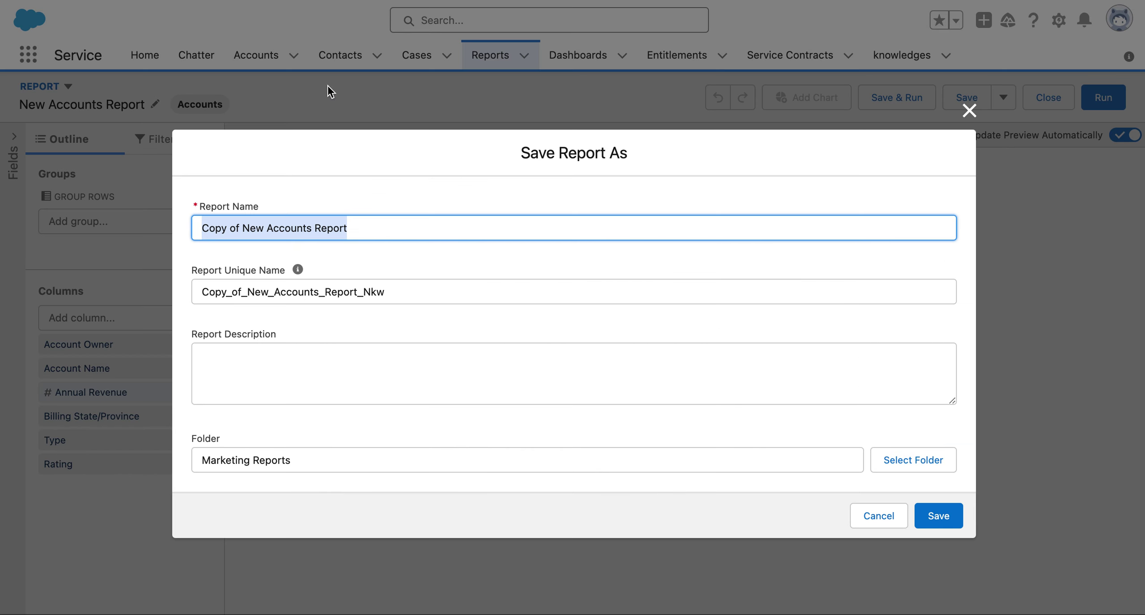
Name the report copy Central and Eastern Target Accounts, regenerate its unique name to match, and save it.
right_click(321, 225)
left_click(359, 369)
left_click(401, 292)
left_click_drag(401, 291, 163, 296)
key("BackSpace")
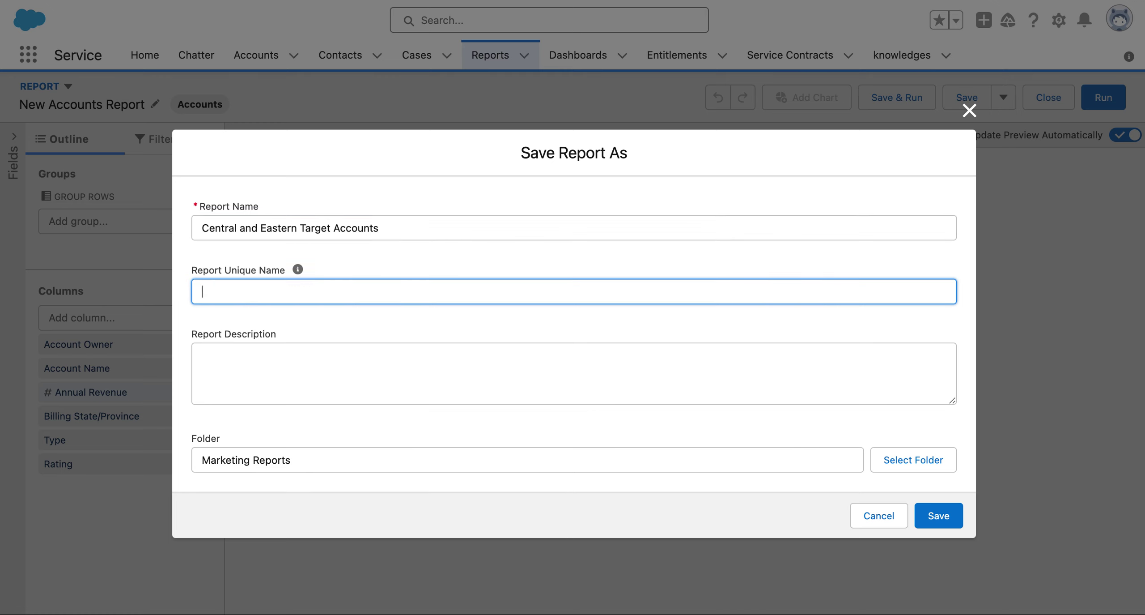
left_click(402, 224)
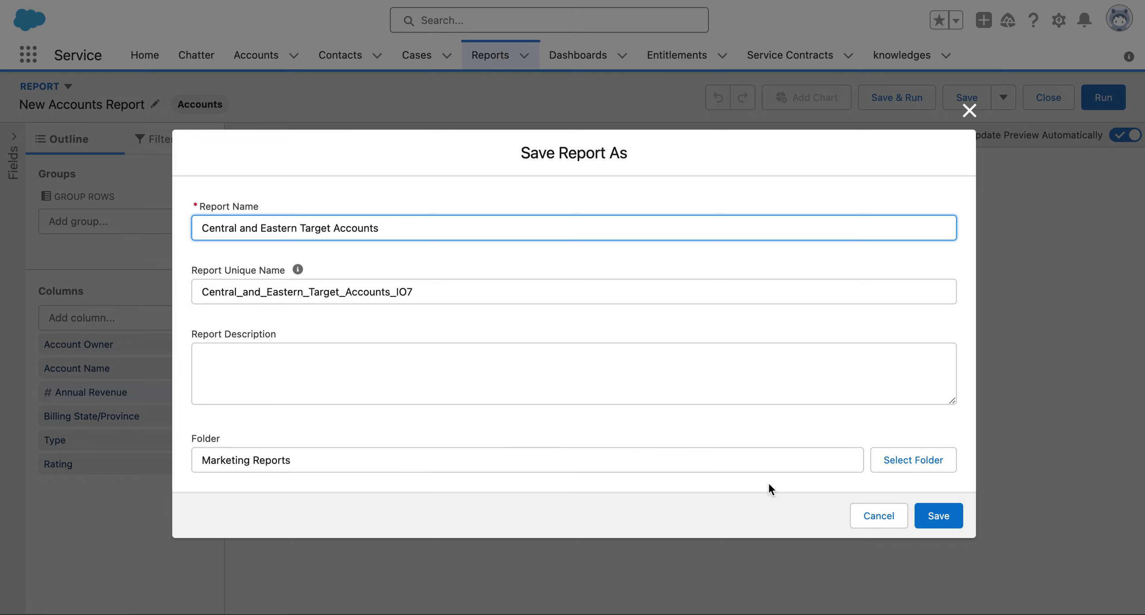
left_click(938, 524)
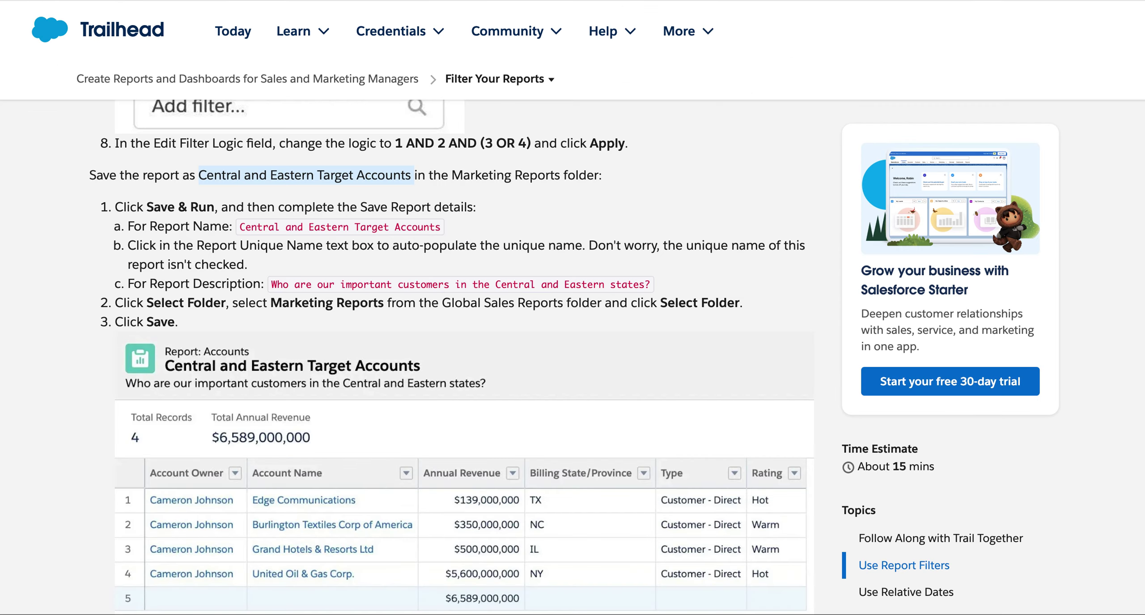
Save and run the Central and Eastern Target Accounts report, and compare its result with the Trailhead example.
scroll(325, 309, "down", 2)
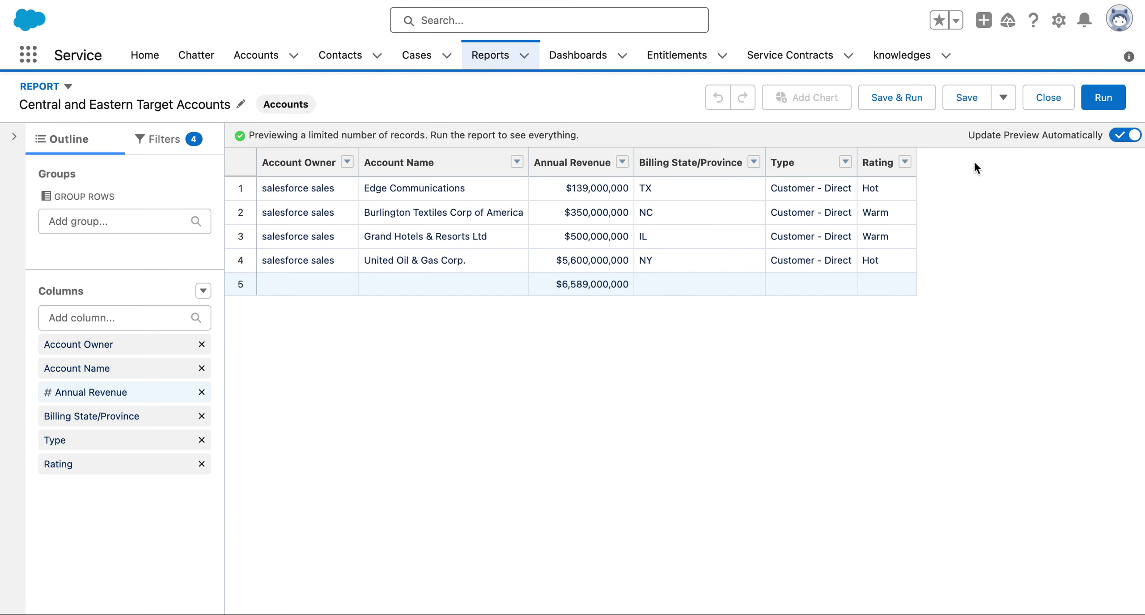
left_click(914, 92)
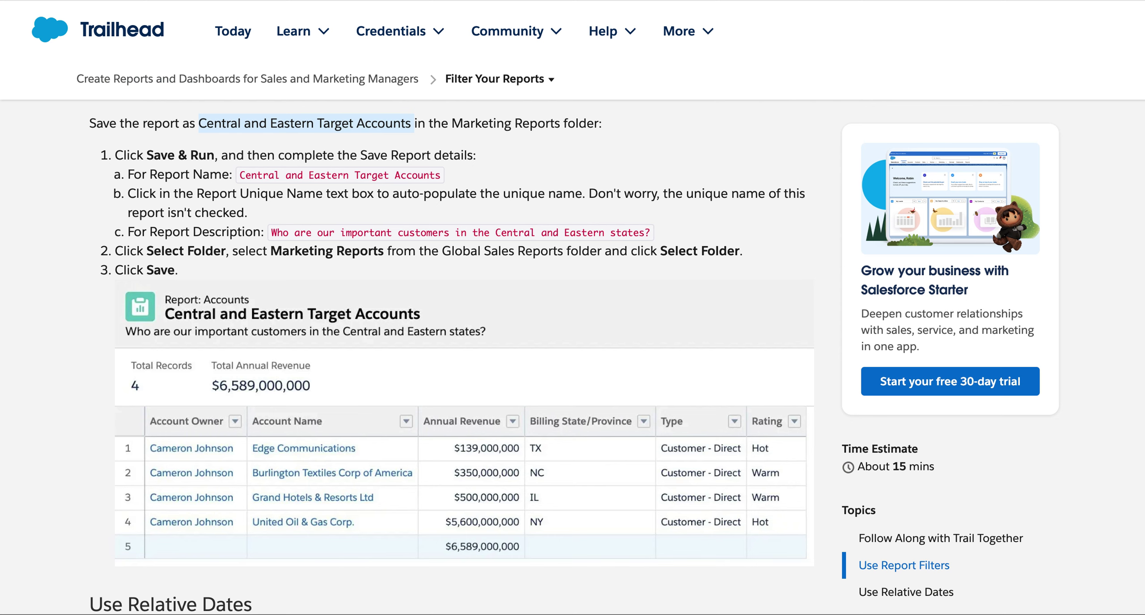
left_click(250, 2)
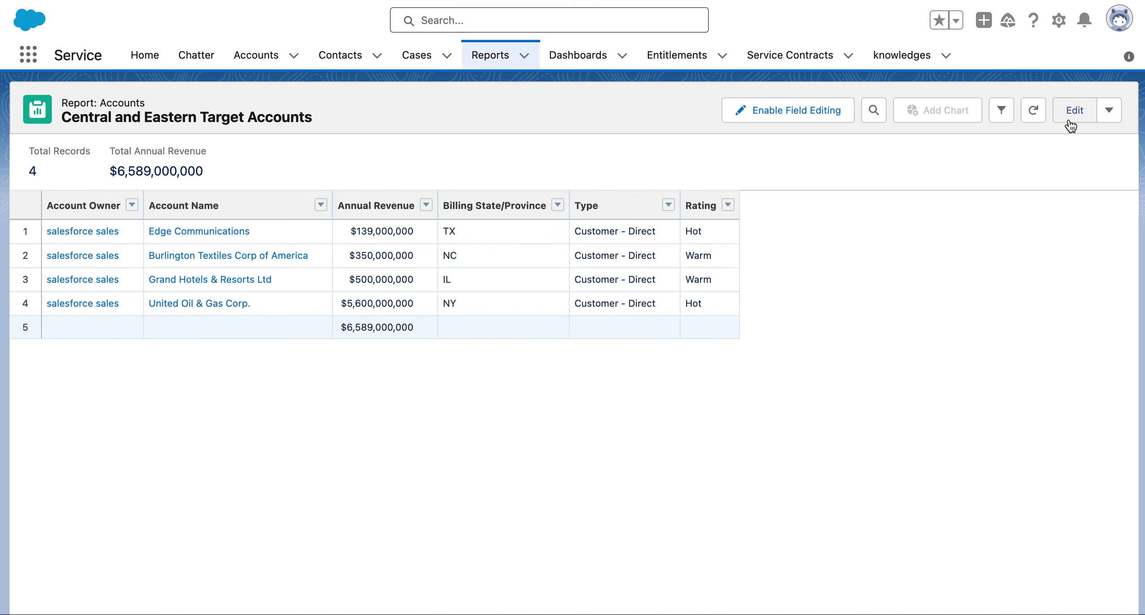
key("ctrl+shift+Tab")
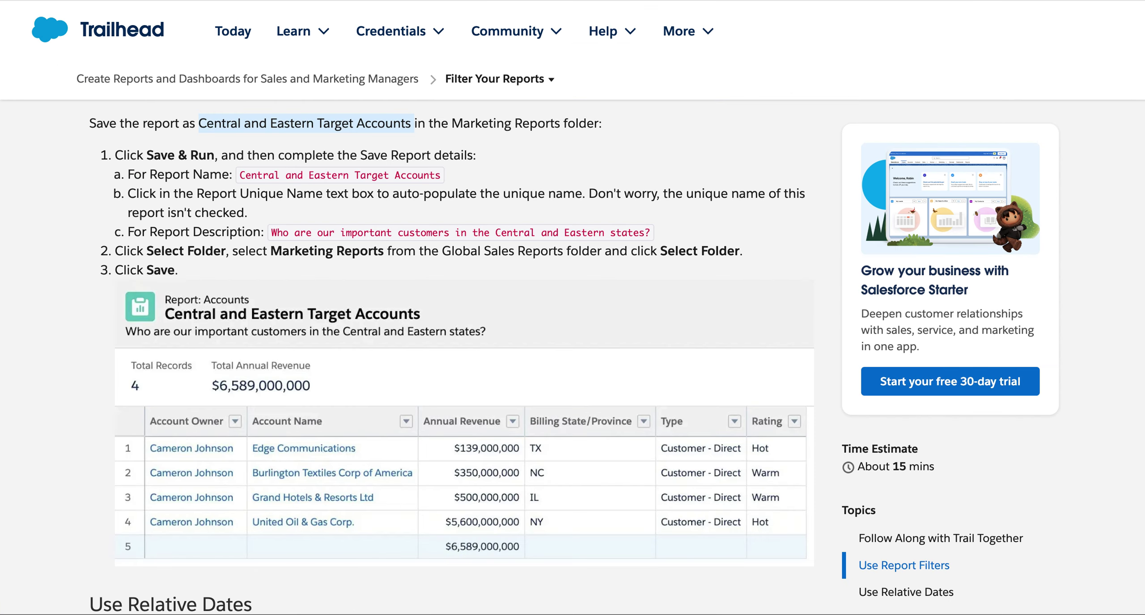
scroll(237, 216, "up", 3)
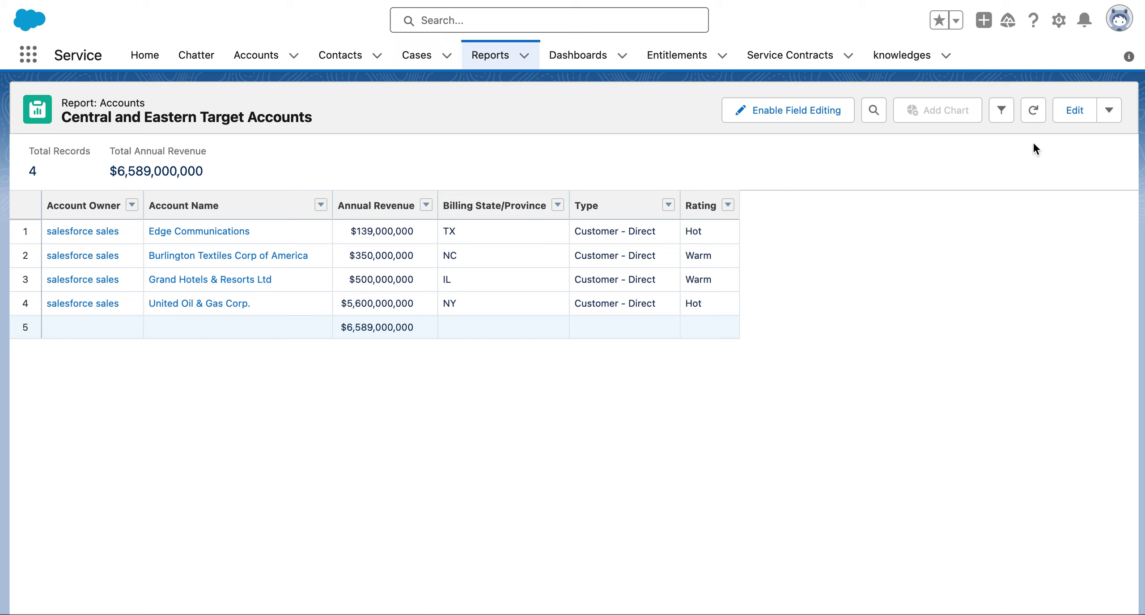
Reopen the report for editing, save and run it again, and check the result against the Trailhead example.
left_click(1073, 112)
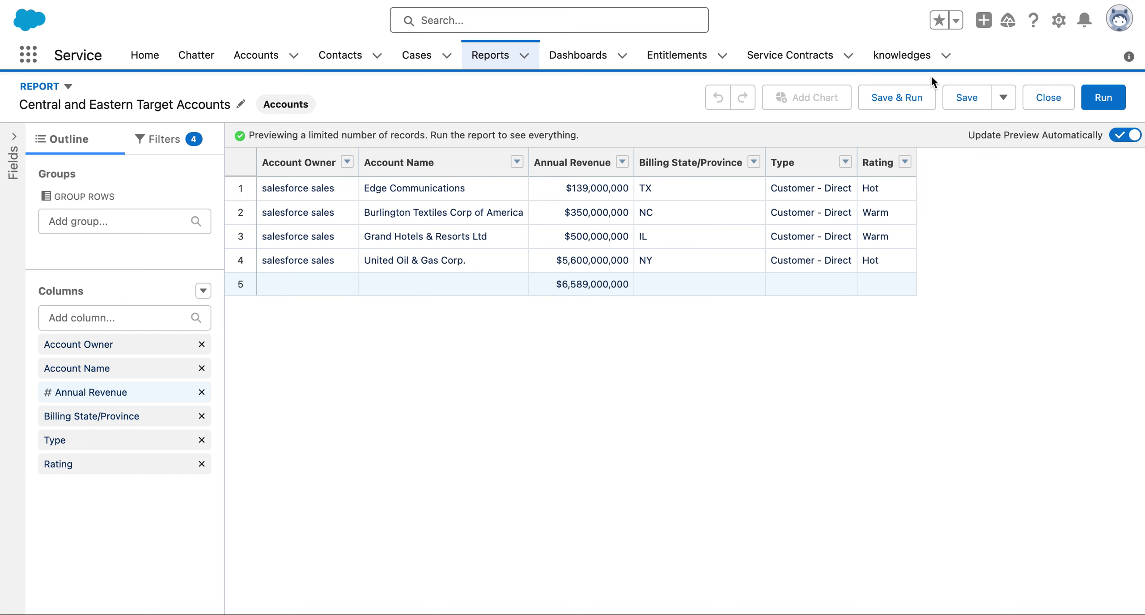
left_click(958, 107)
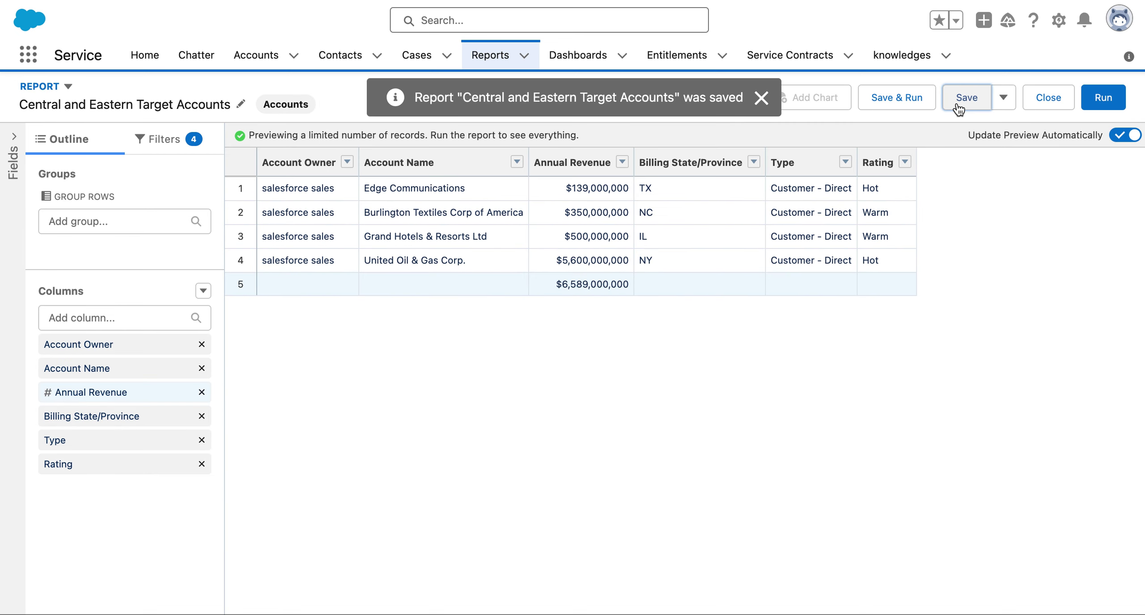
left_click(875, 95)
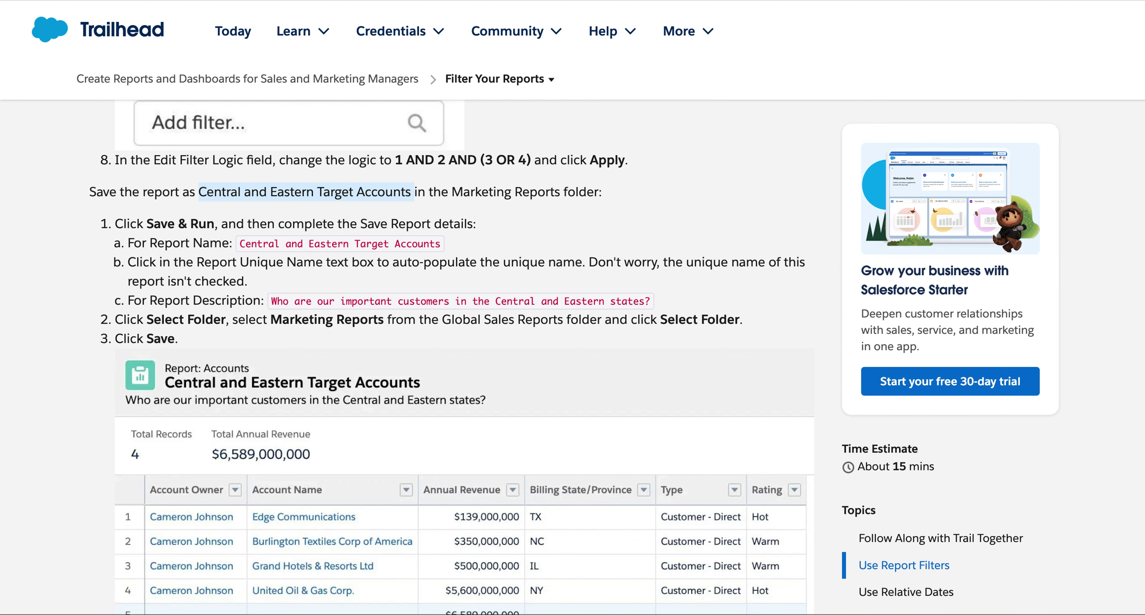
scroll(263, 290, "down", 3)
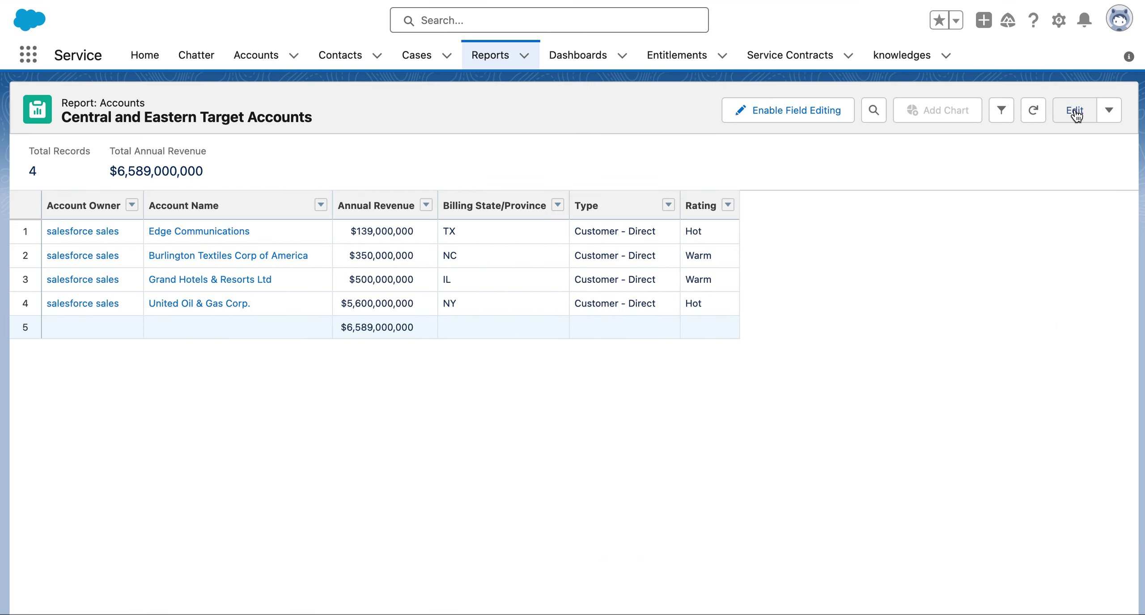
Reopen the report for editing and review its filters, including the details of the Annual Revenue filter.
left_click(1076, 111)
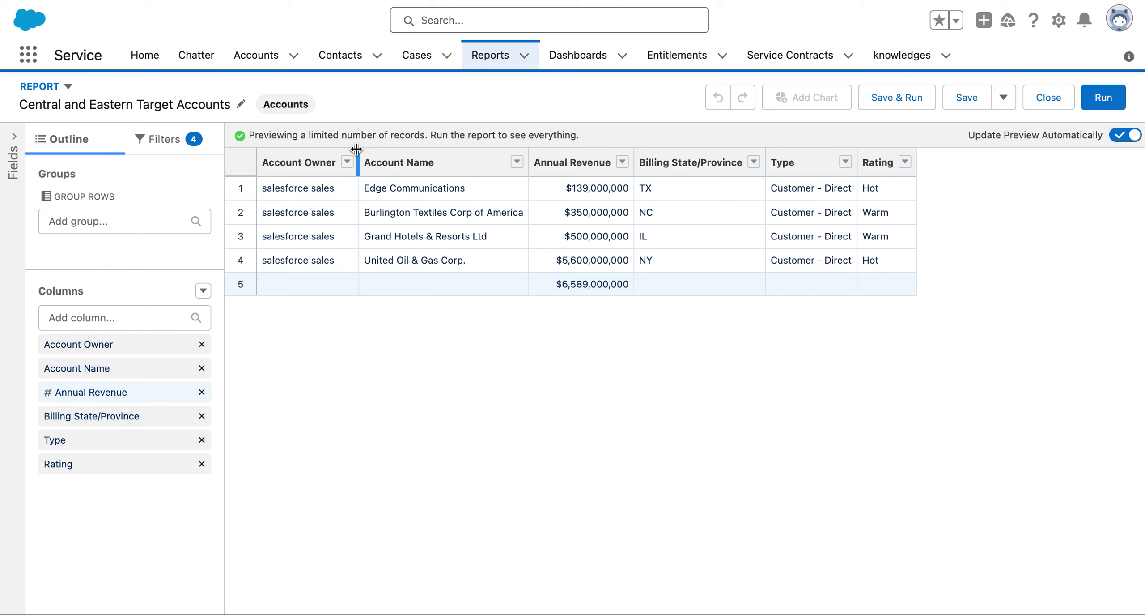
left_click(169, 149)
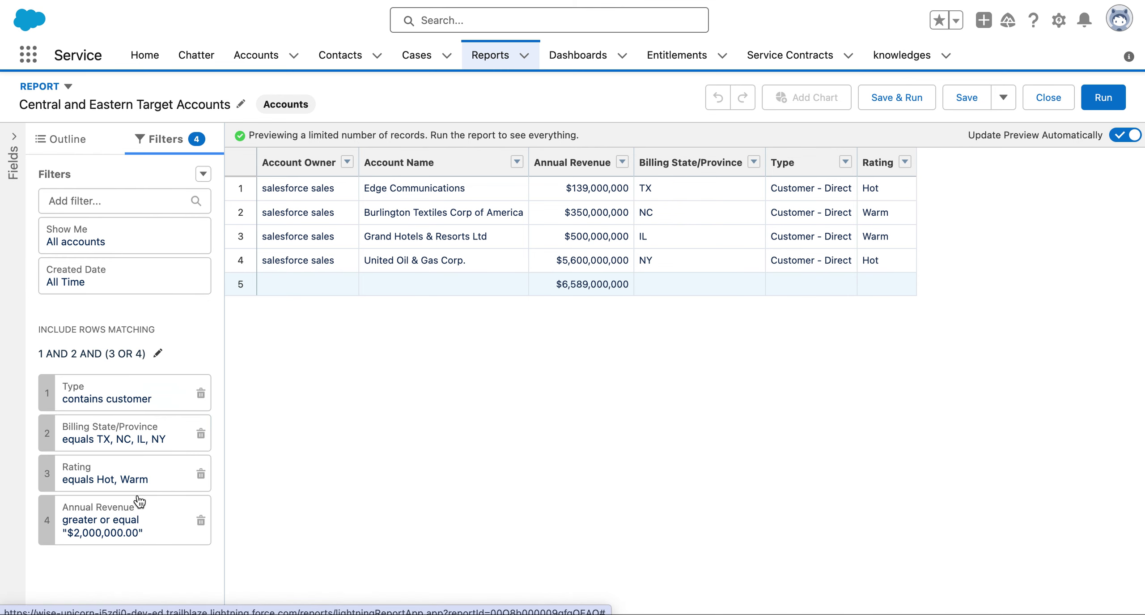
left_click(129, 510)
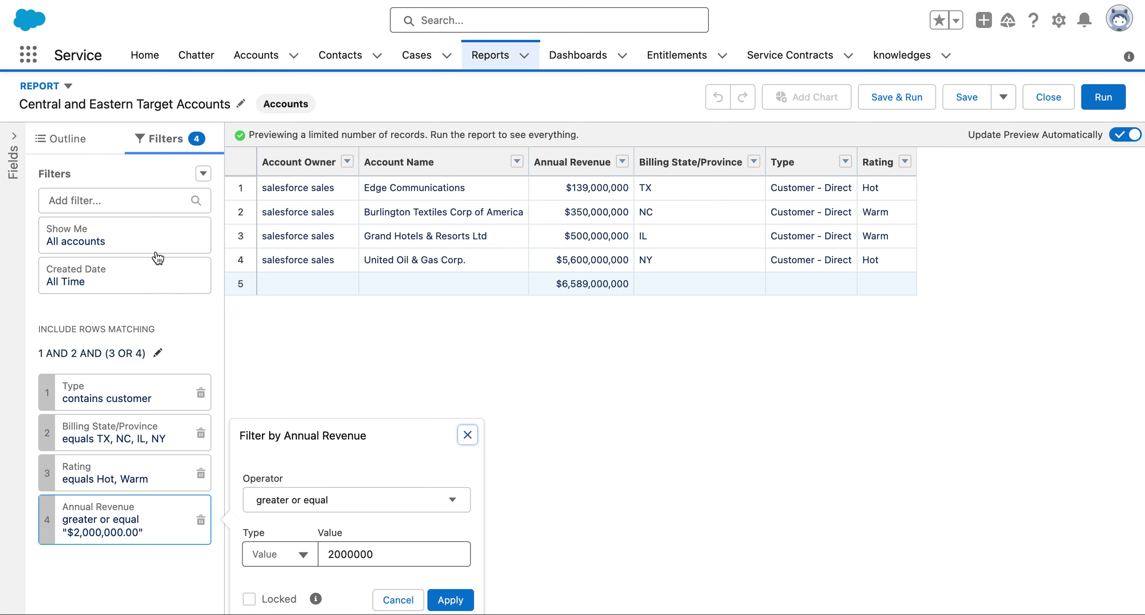
left_click(265, 353)
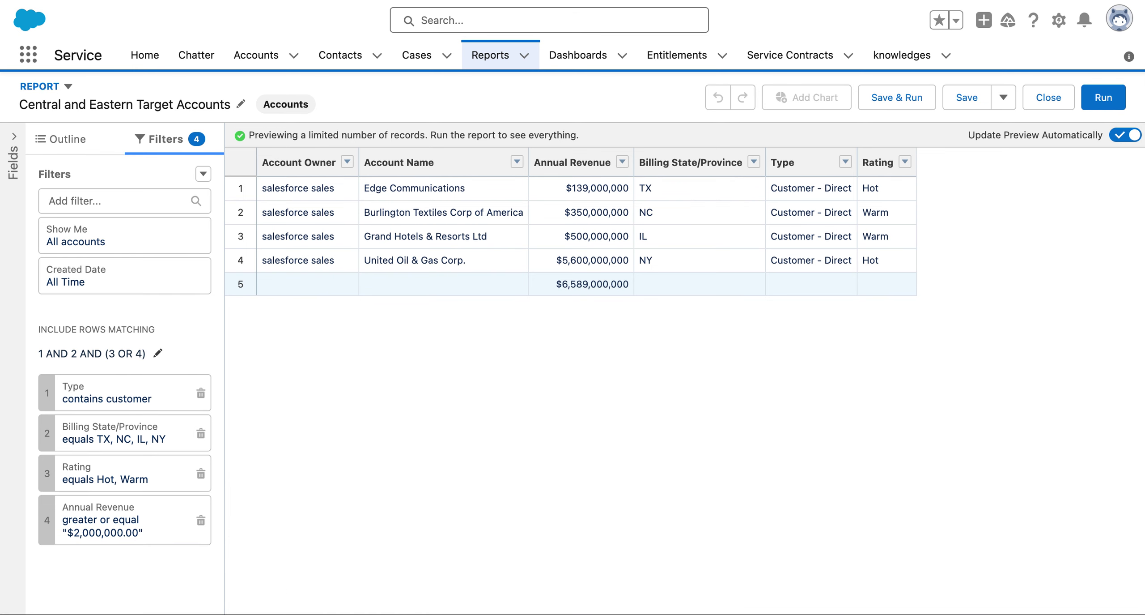
Read Trailhead's Use Relative Dates section for the instructions on customizing the Users report.
key("ctrl+Tab")
scroll(297, 213, "down", 7)
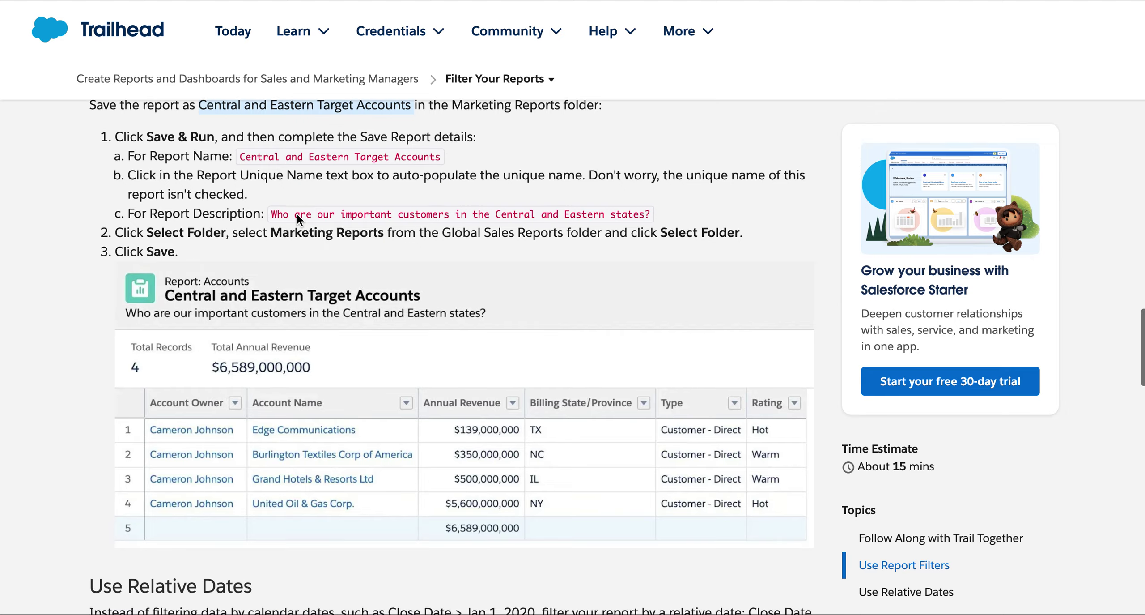
scroll(297, 213, "down", 1)
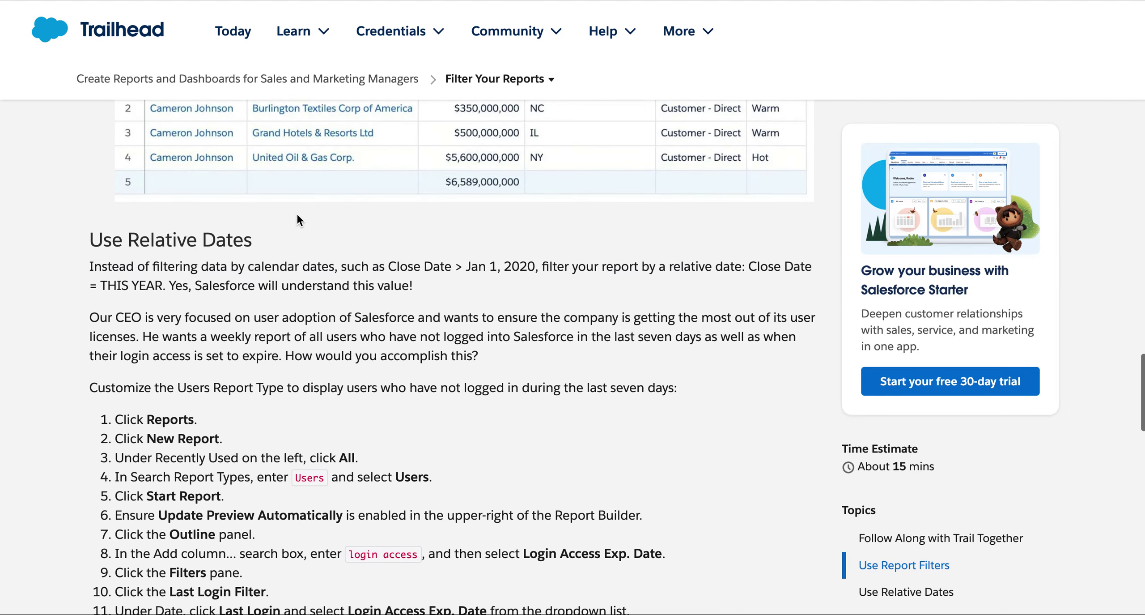
scroll(297, 213, "up", 7)
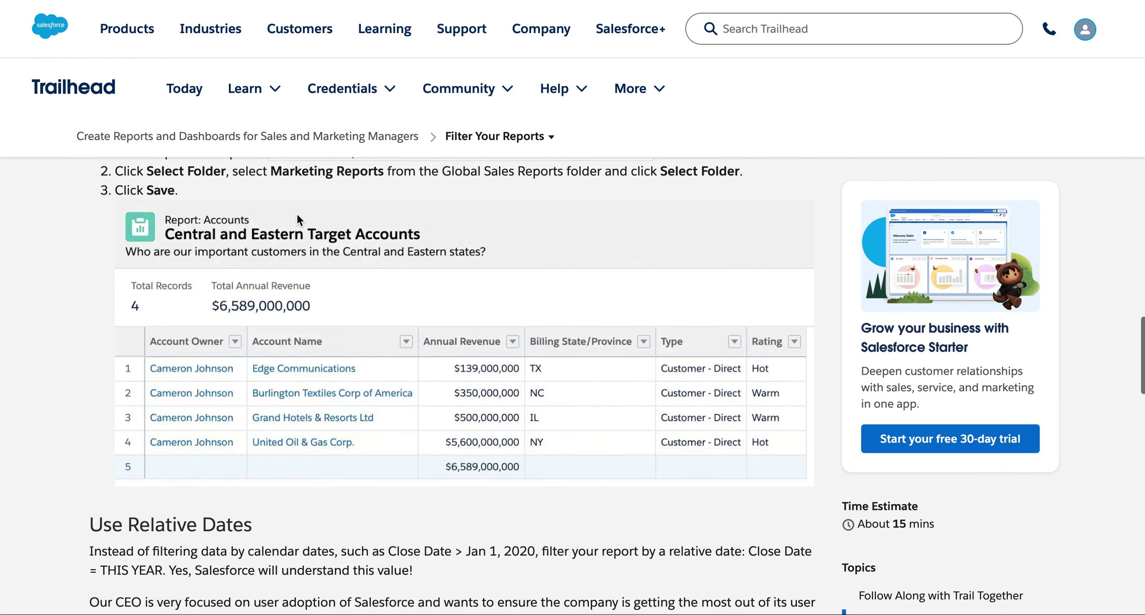
scroll(297, 213, "down", 7)
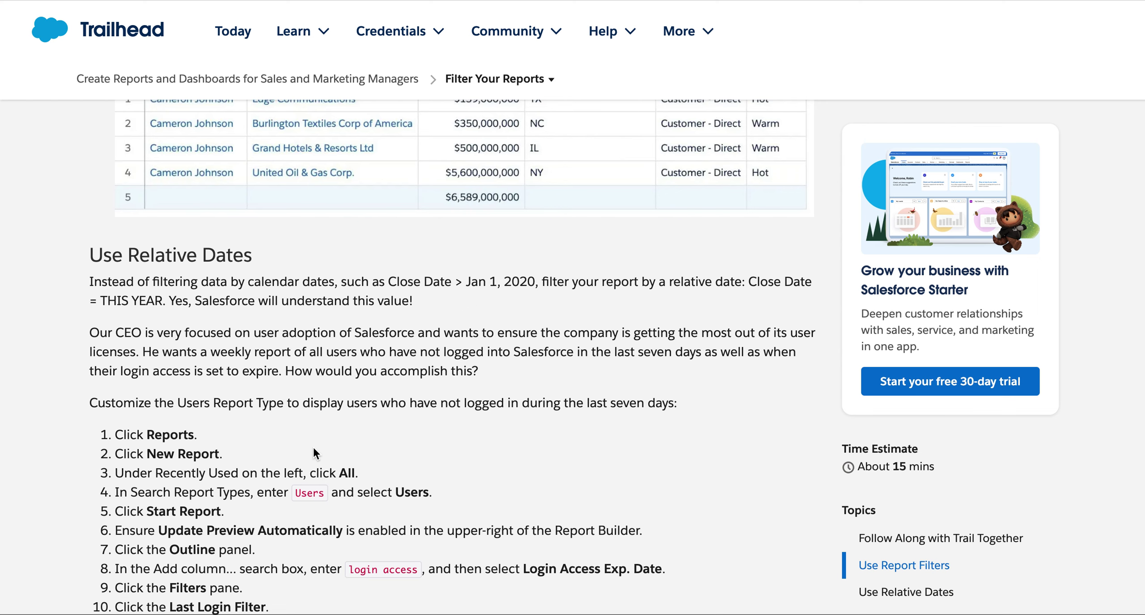
scroll(313, 445, "down", 5)
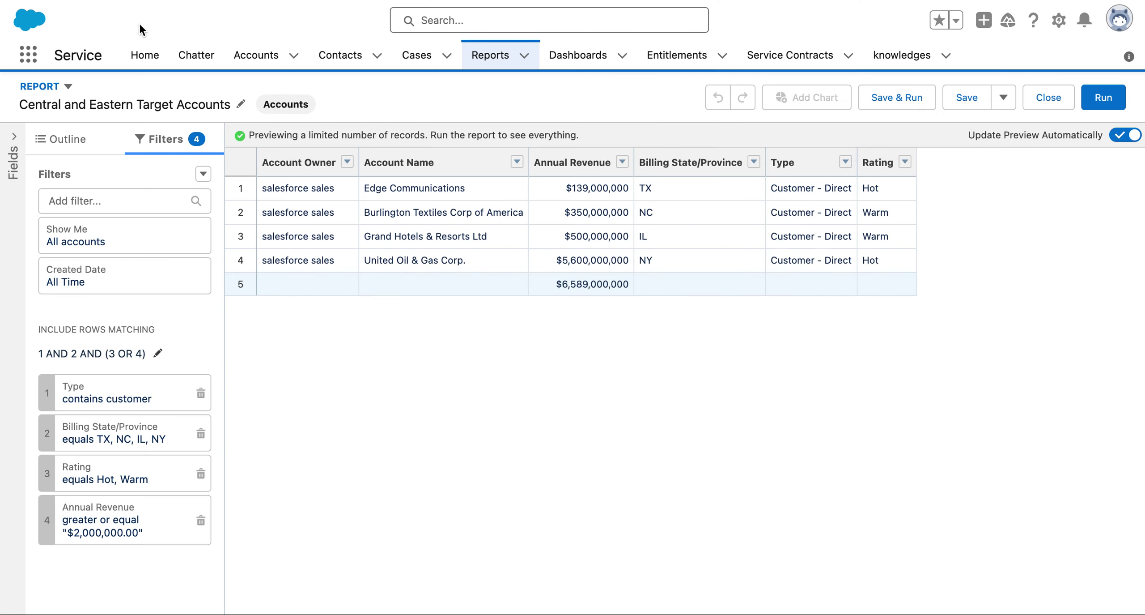
Return to the reports list and start a new report with the Users report type, following the Trailhead steps.
left_click(505, 56)
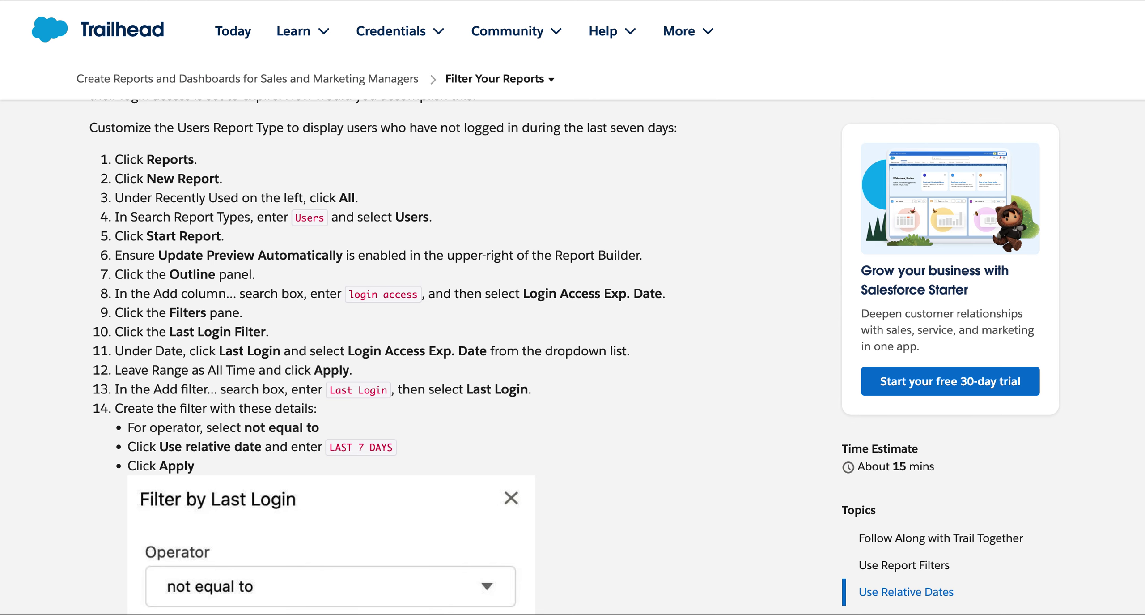
key("alt+Tab")
left_click(986, 115)
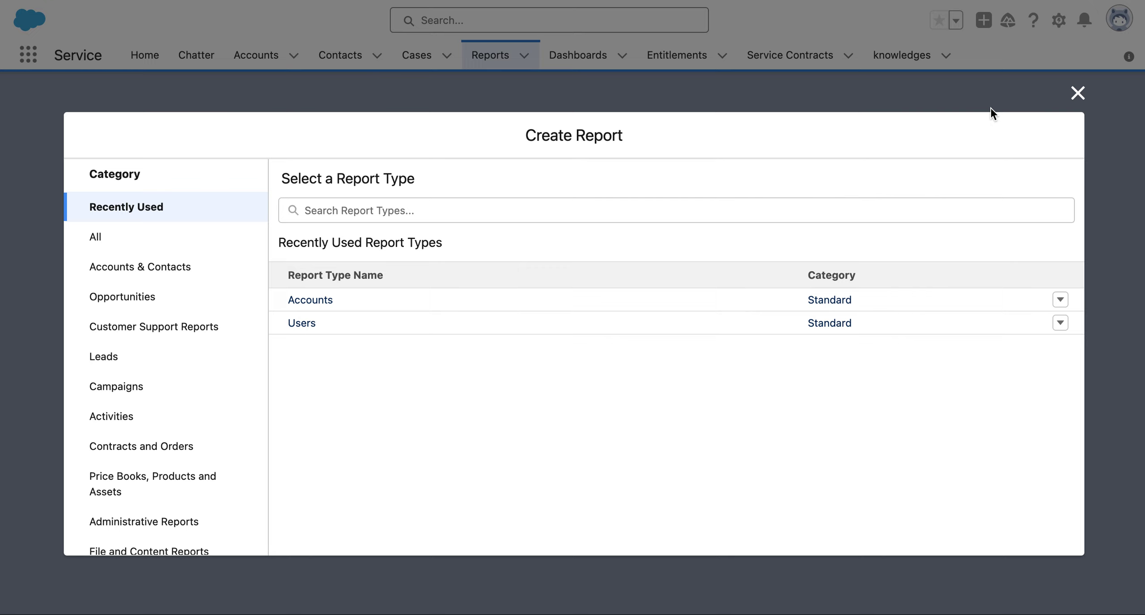
key("alt+Tab")
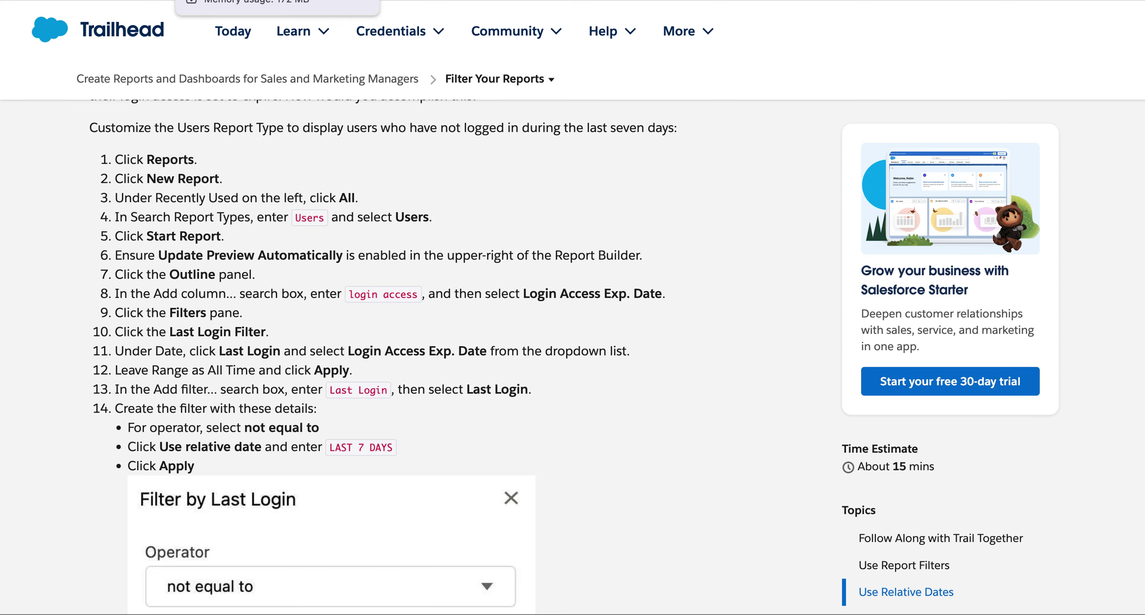
left_click(278, 2)
left_click(301, 324)
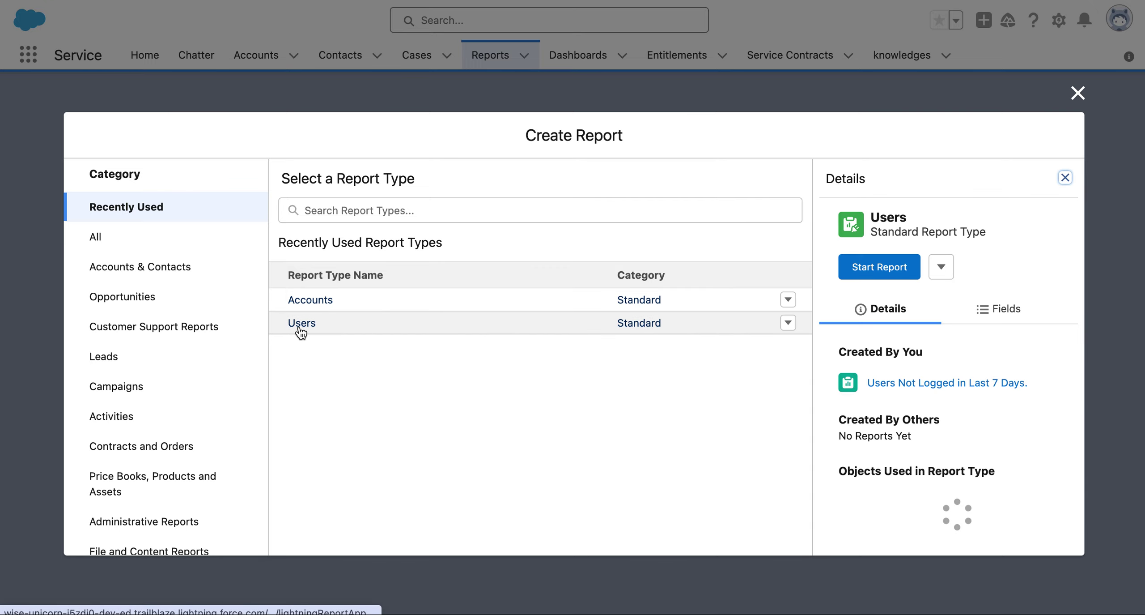
left_click(886, 273)
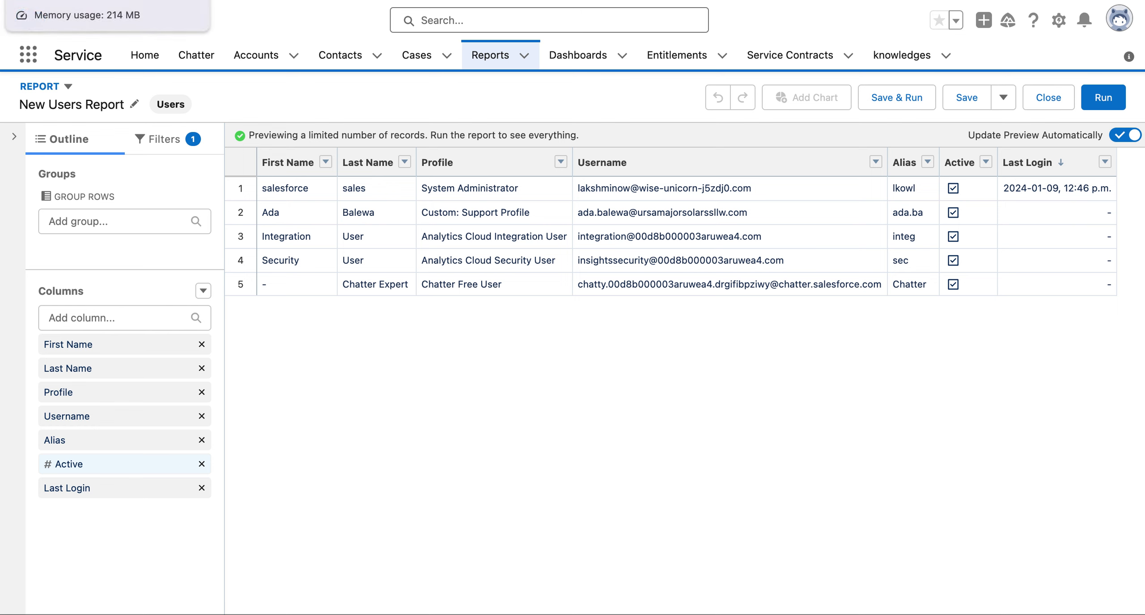
Check the Trailhead instructions and add the Login Access Exp. Date column to the new Users report.
left_click(97, 2)
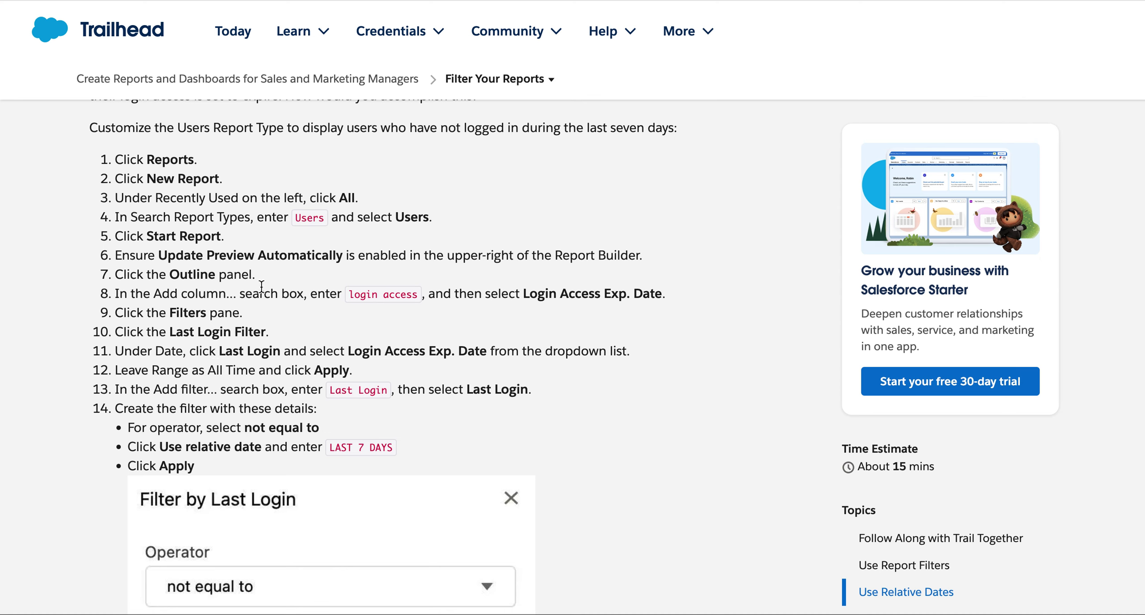
key("ctrl+shift+Tab")
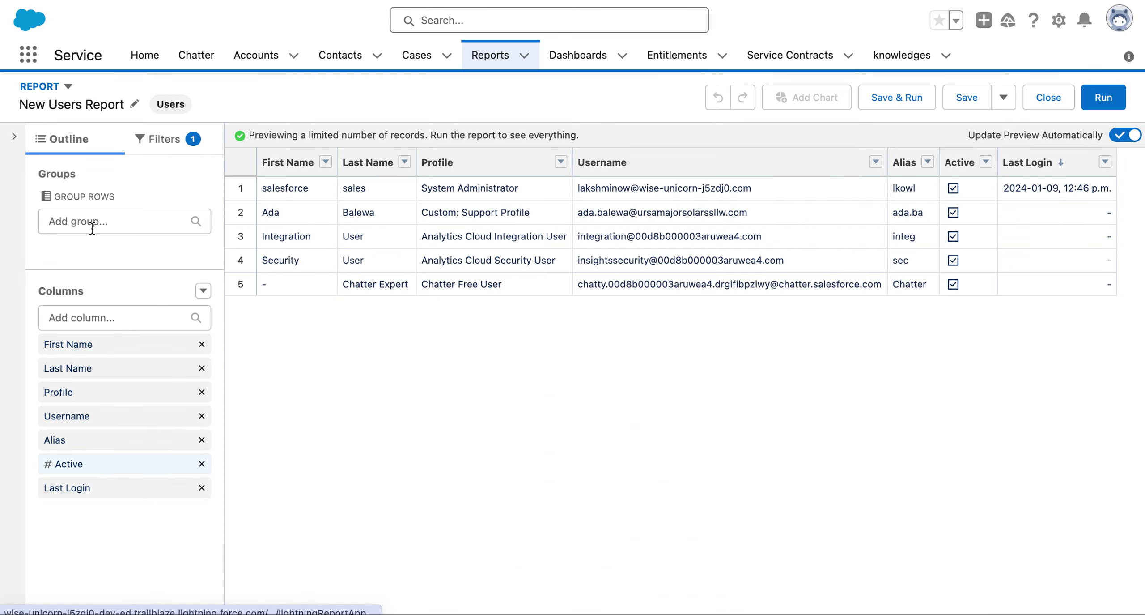
key("ctrl+Tab")
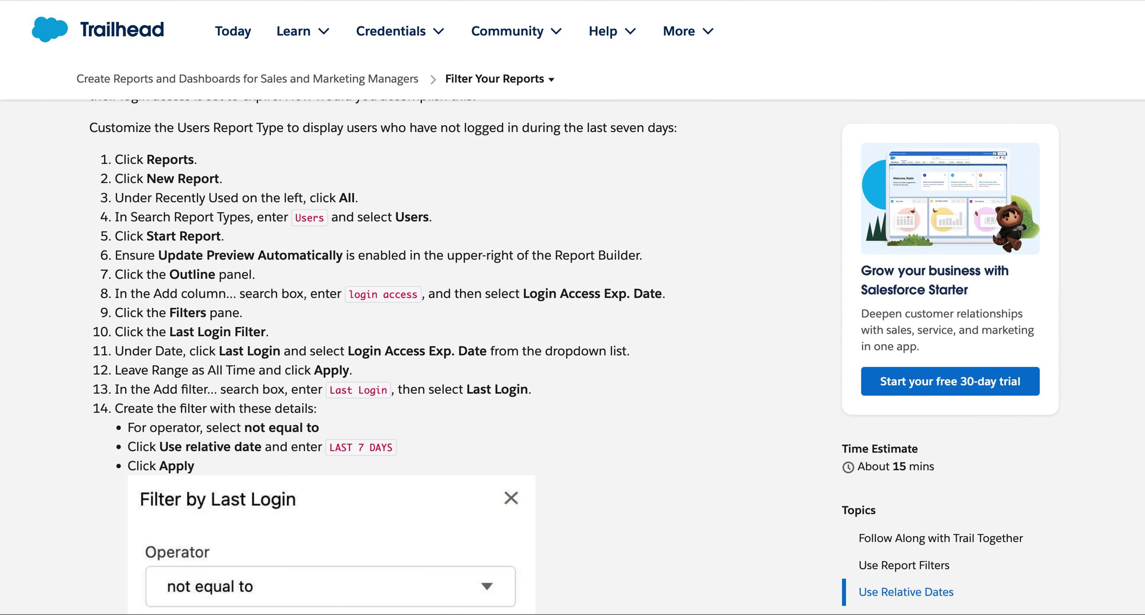
key("ctrl+shift+Tab")
left_click(99, 317)
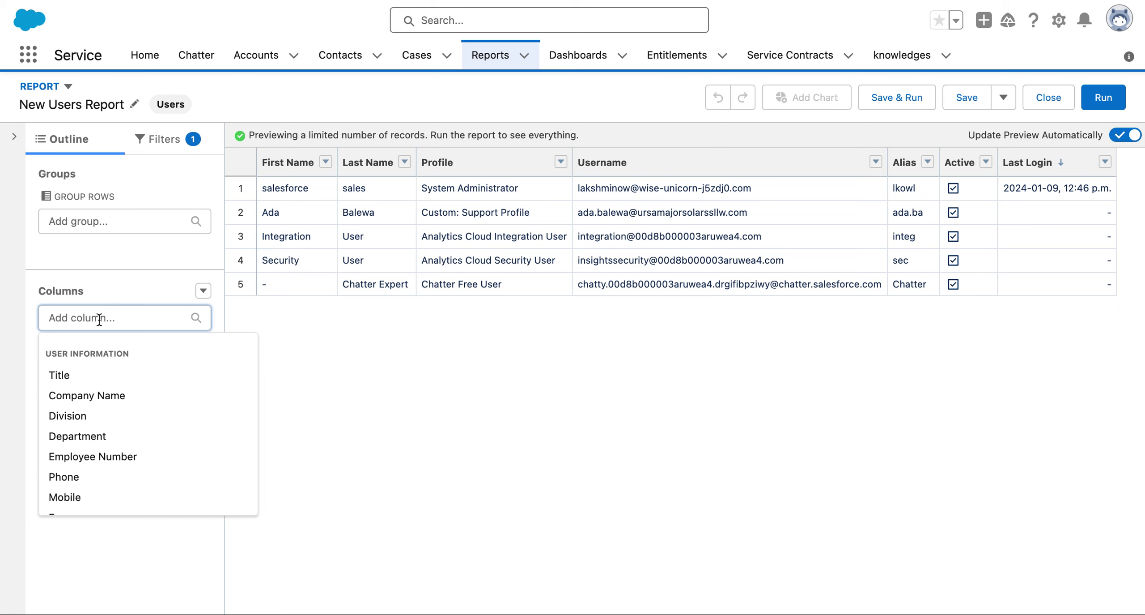
type("log")
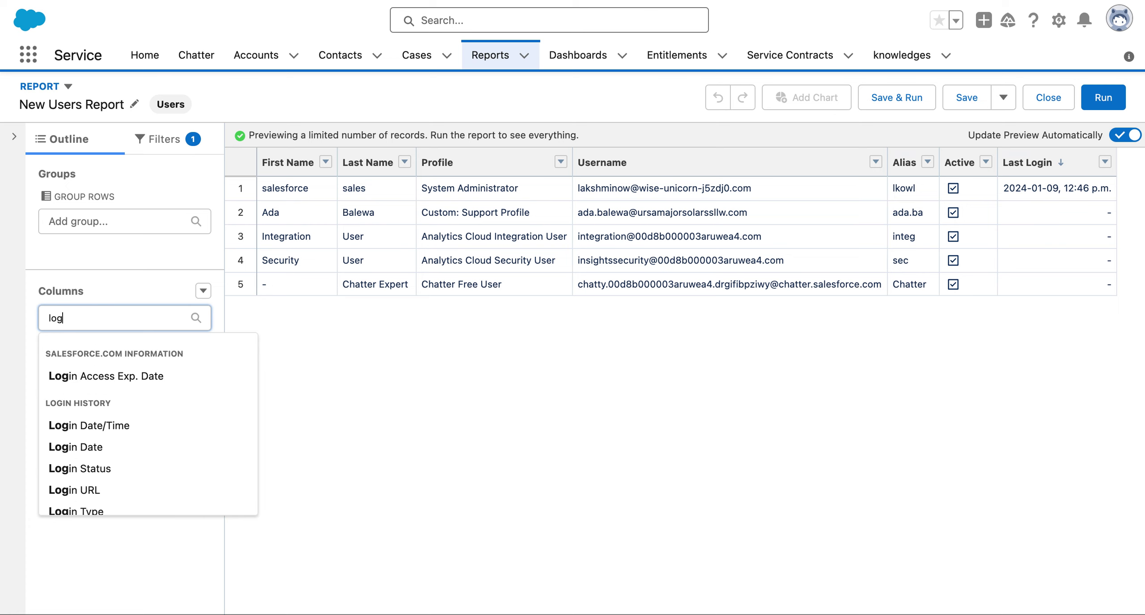
key("ctrl+Tab")
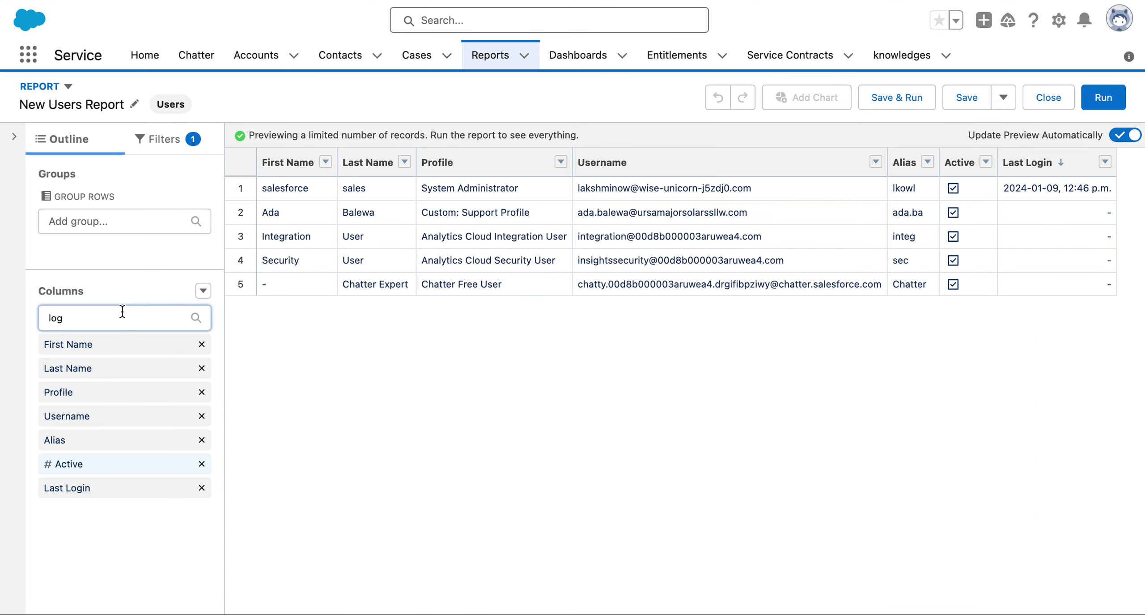
type("in")
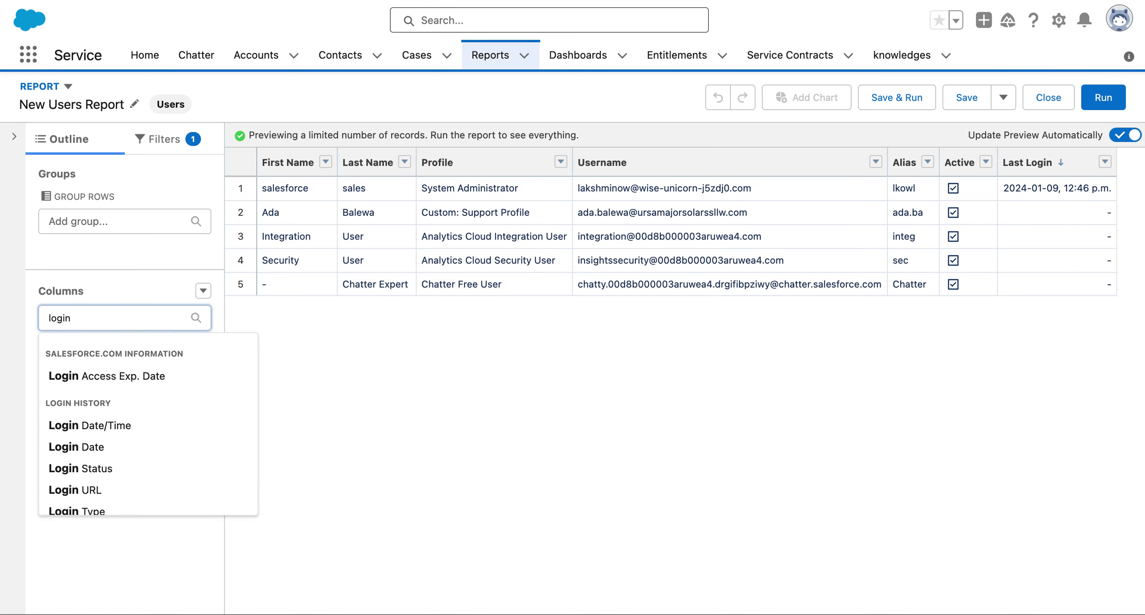
left_click(121, 377)
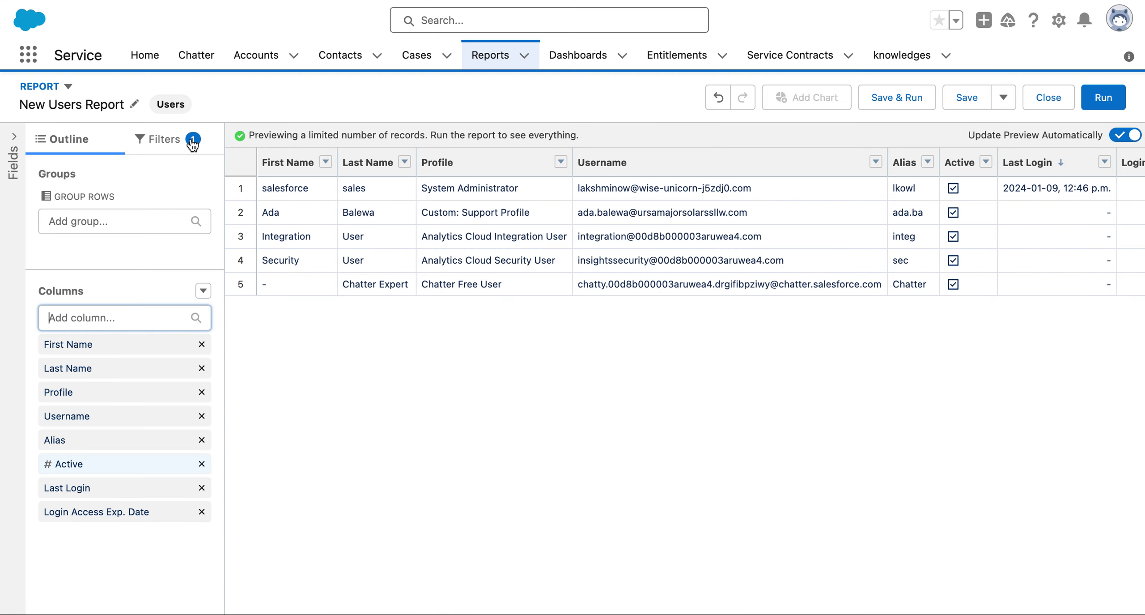
Show the Users report's filters and add a new filter on the Last Login field.
left_click(193, 142)
left_click(203, 174)
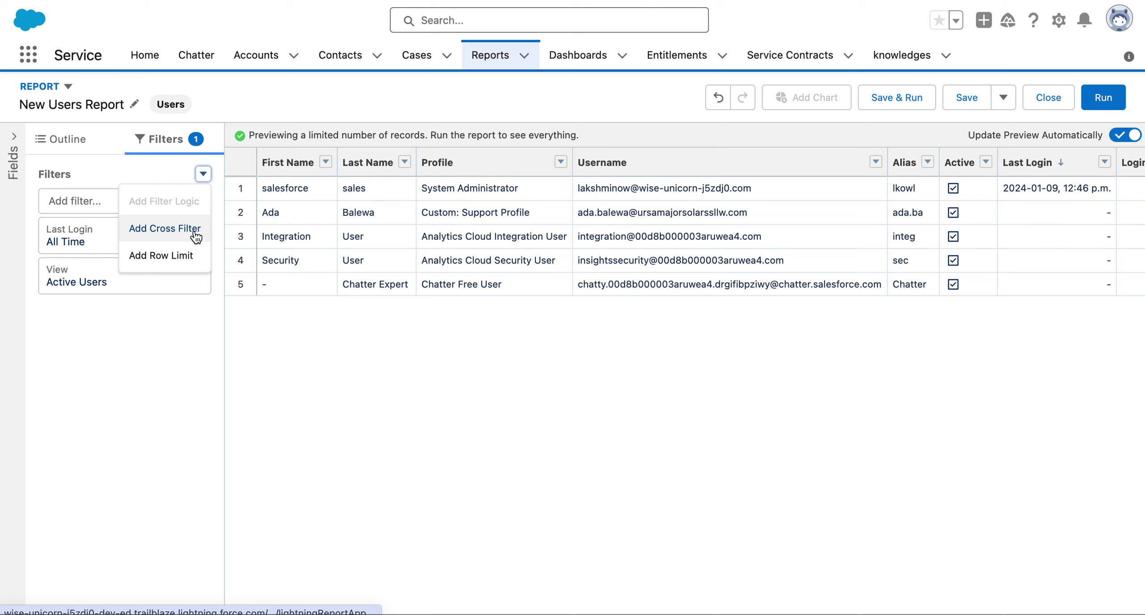
left_click(172, 159)
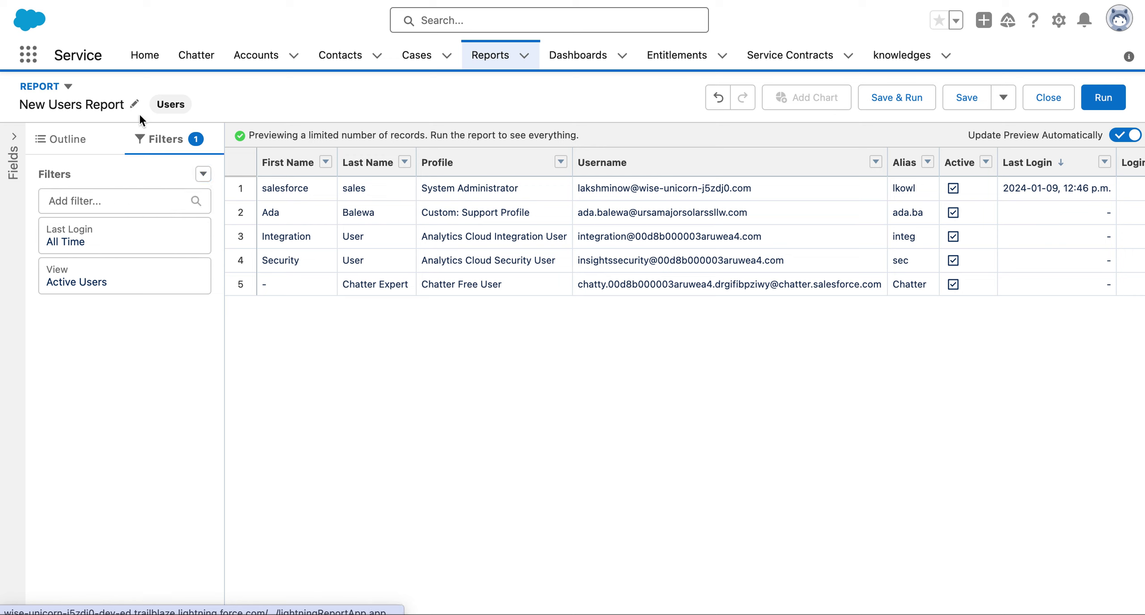
left_click(79, 200)
type("las")
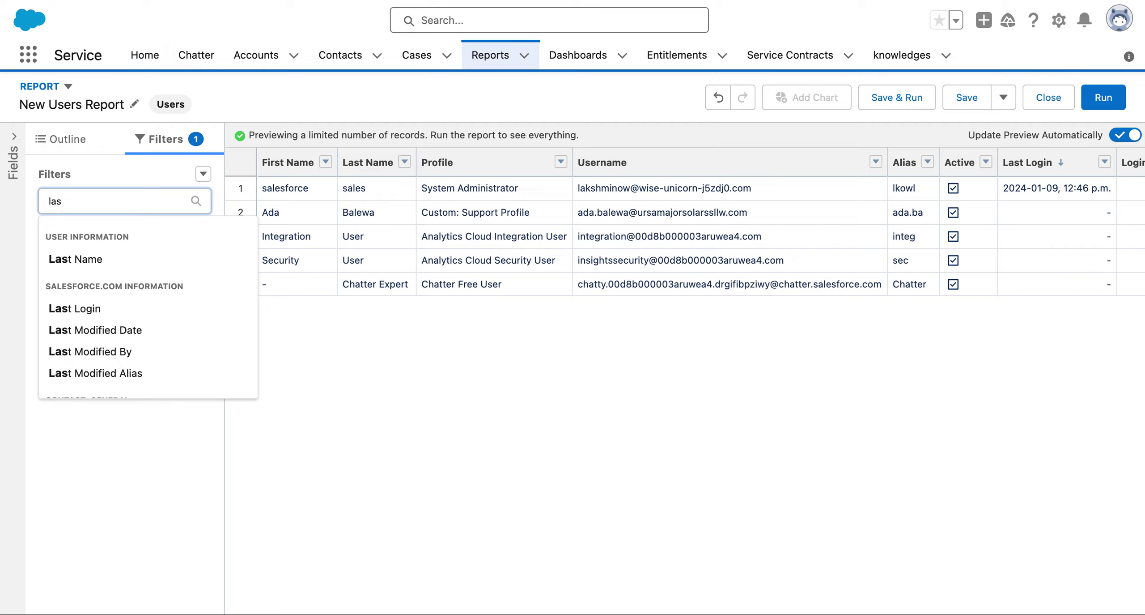
left_click(123, 2)
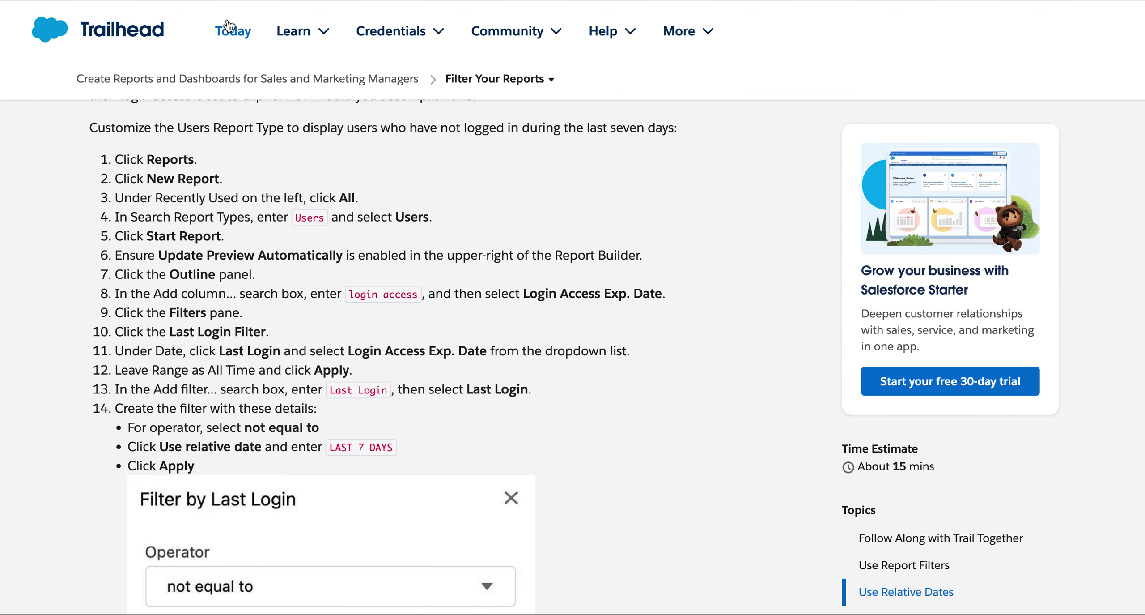
left_click(232, 2)
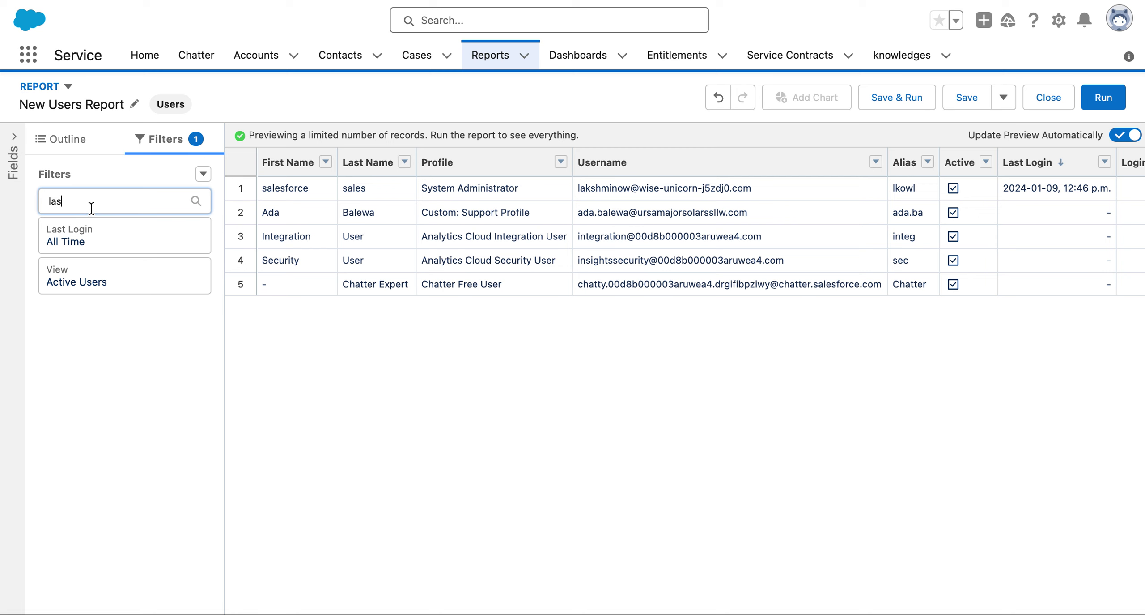
type("t")
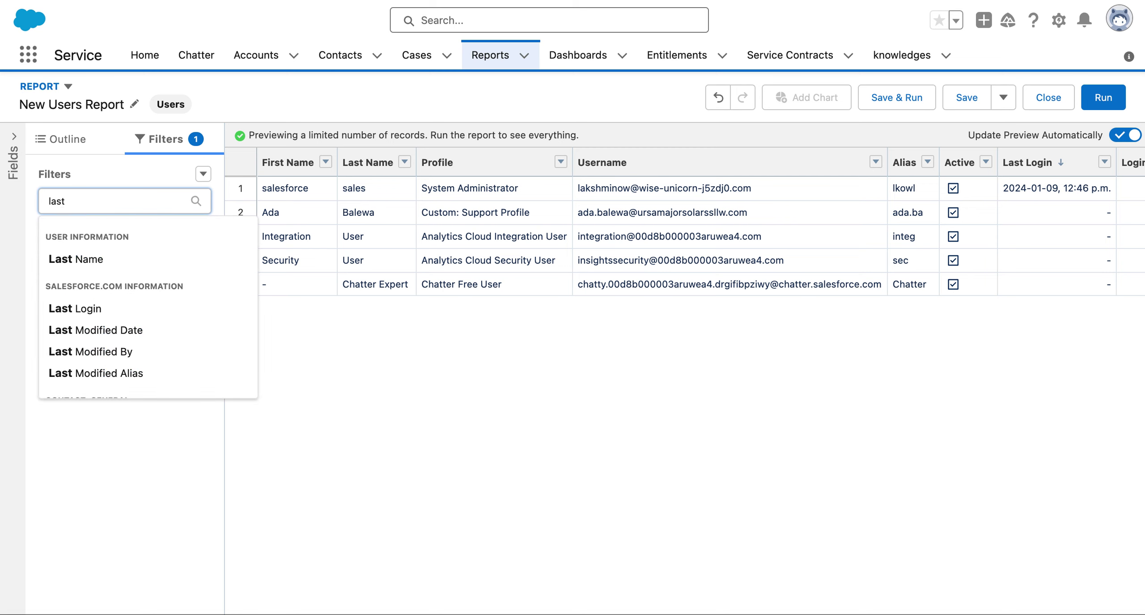
type(" log")
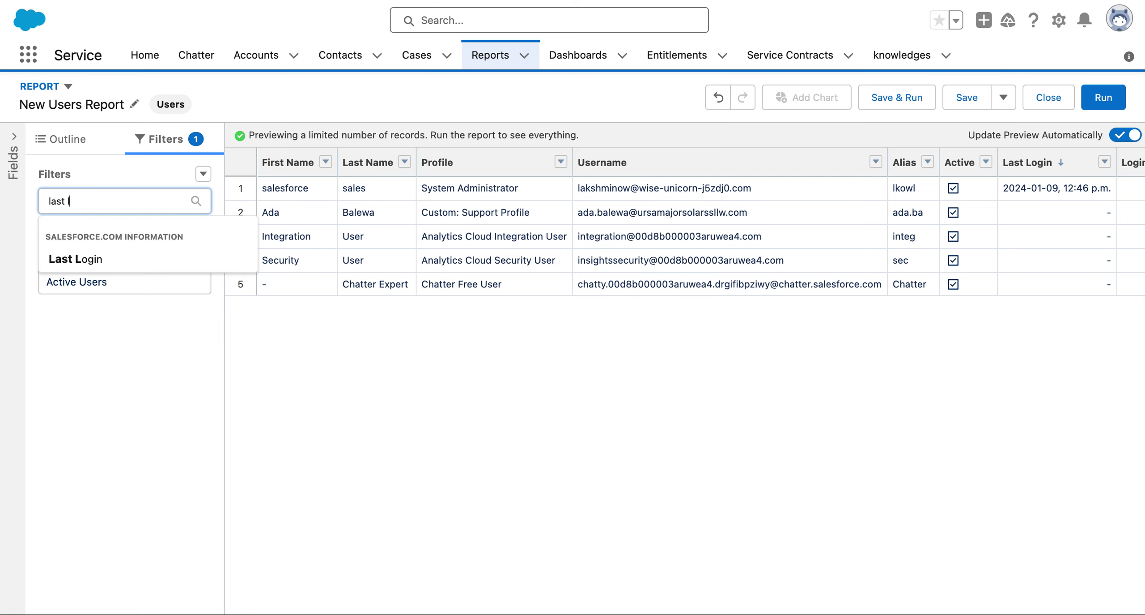
left_click(85, 259)
key("ctrl+Tab")
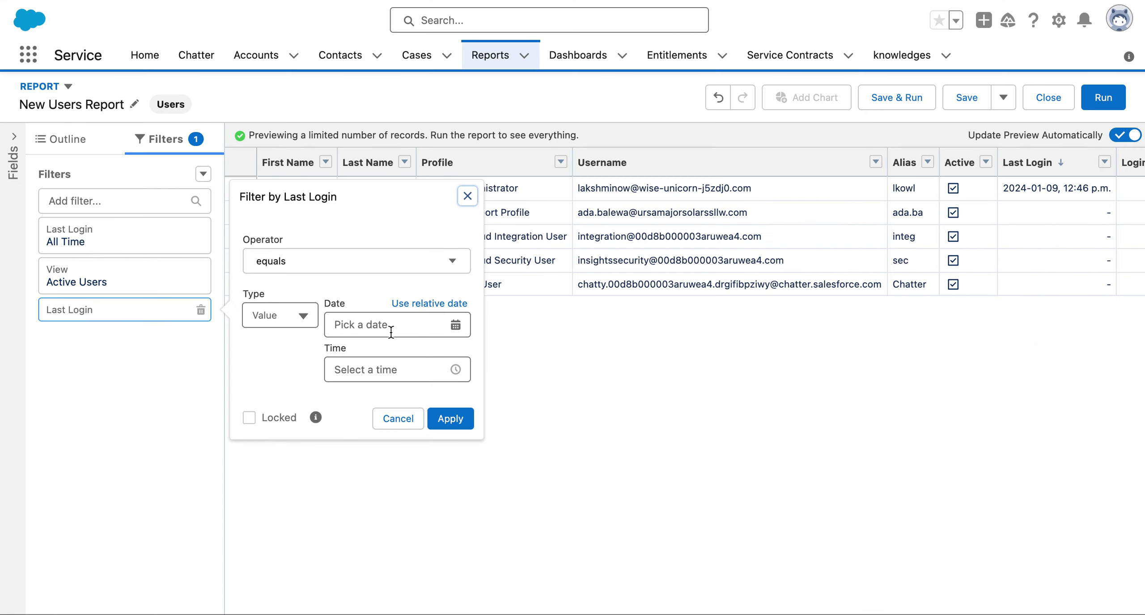
left_click(456, 325)
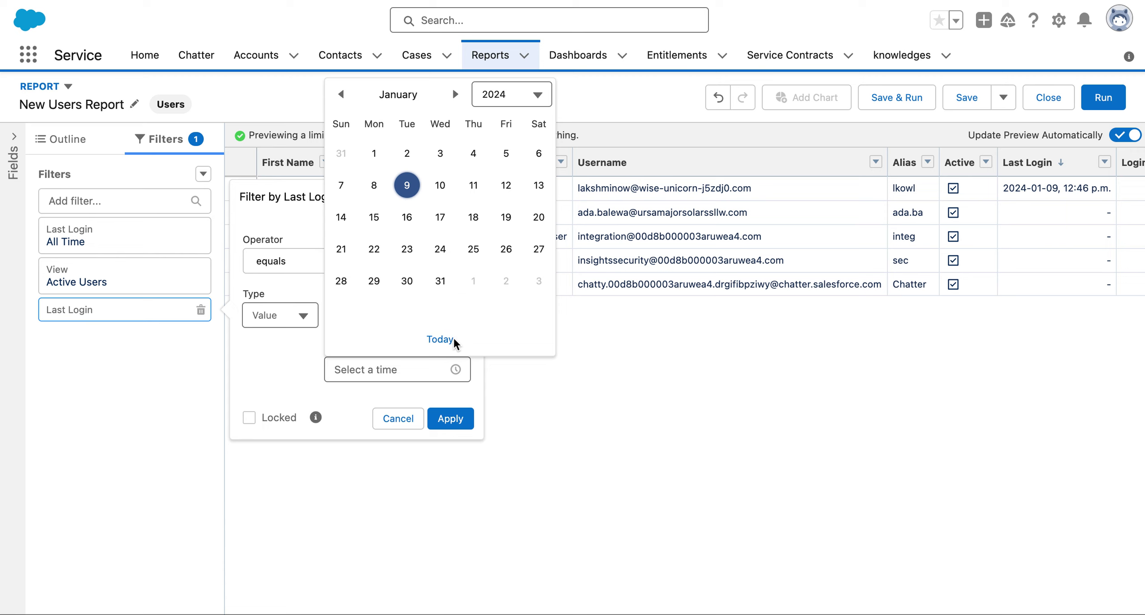
left_click(601, 389)
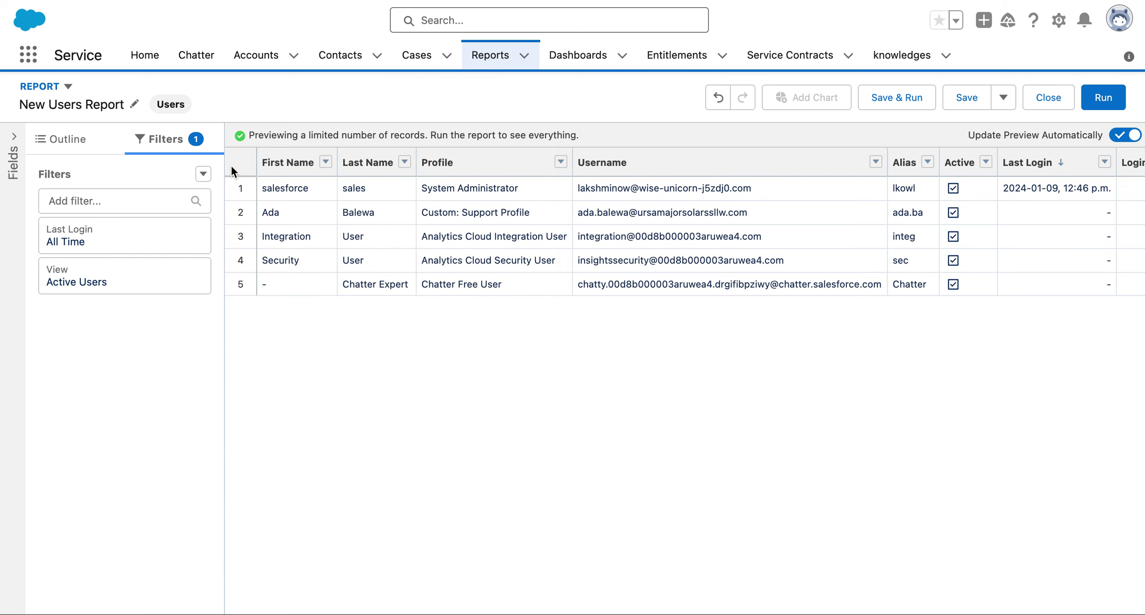
left_click(148, 200)
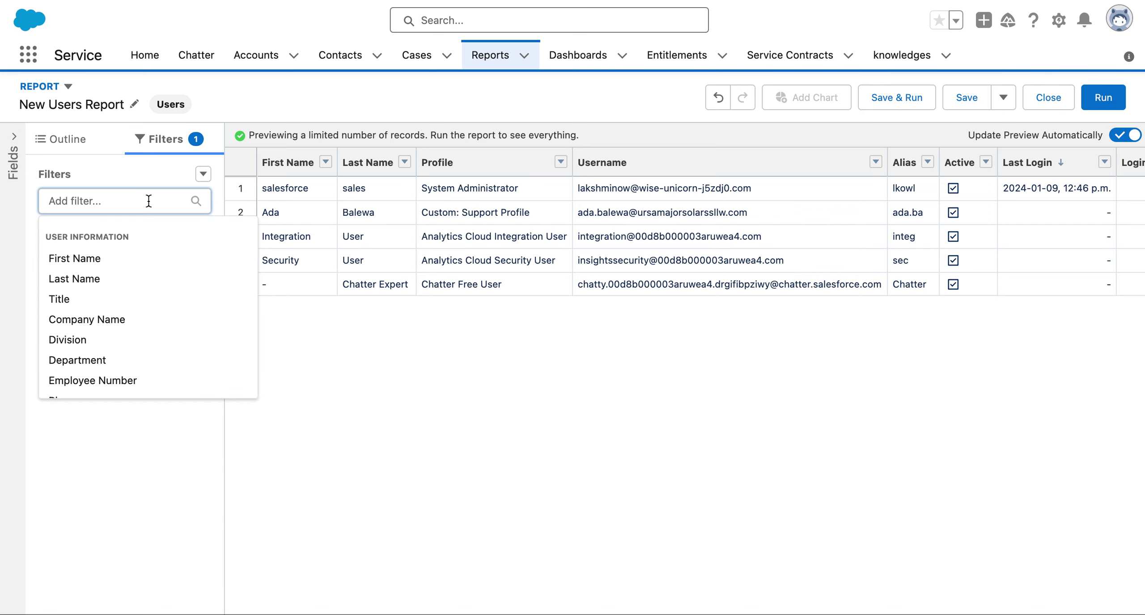
type("last")
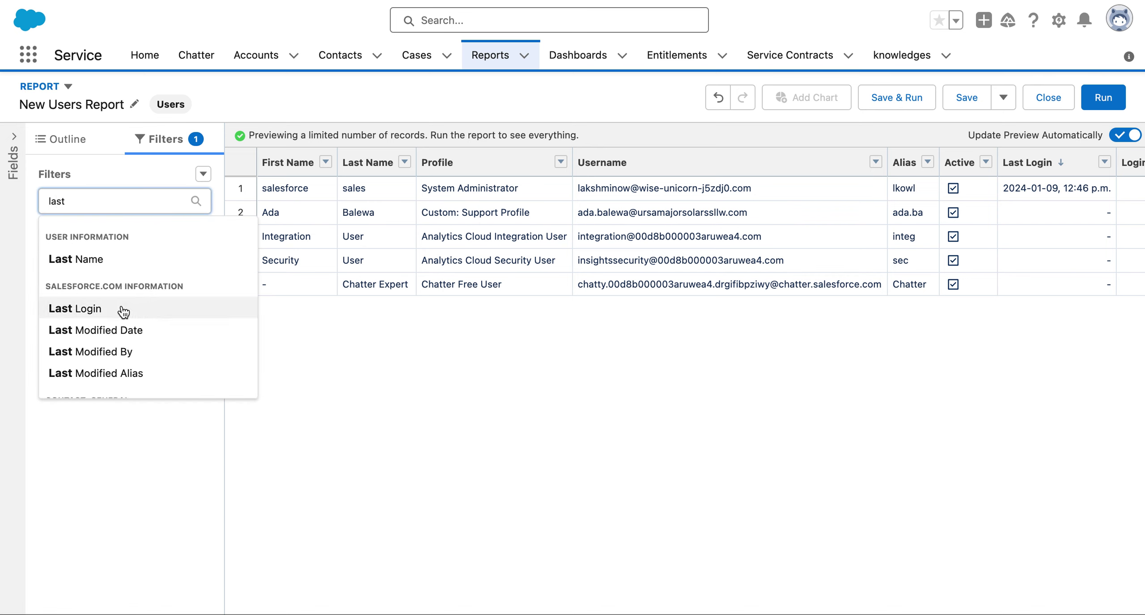
left_click(123, 312)
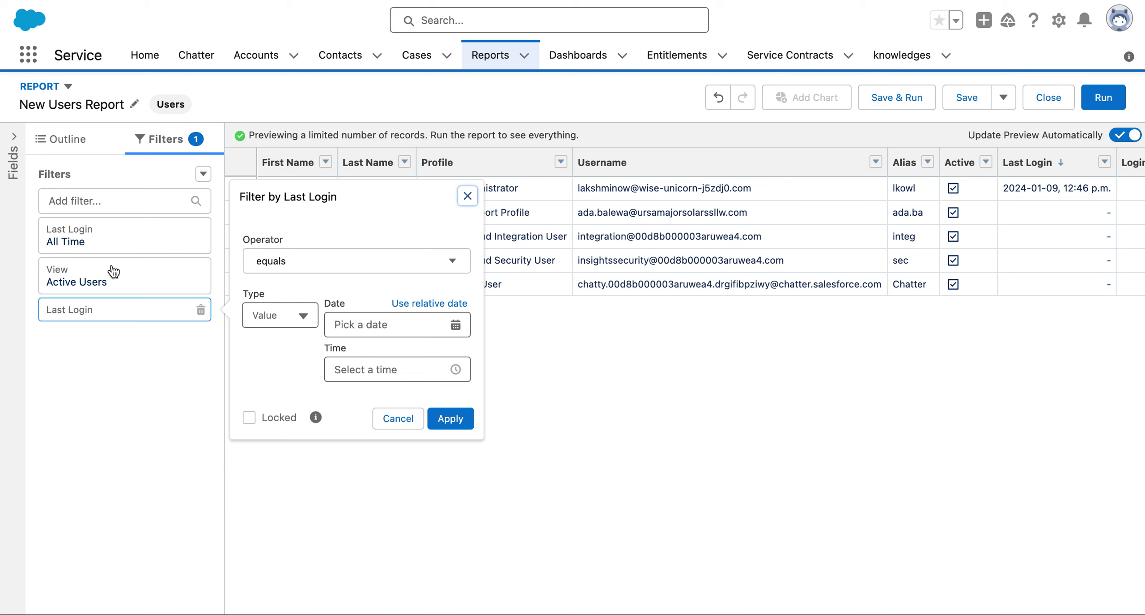
left_click(174, 149)
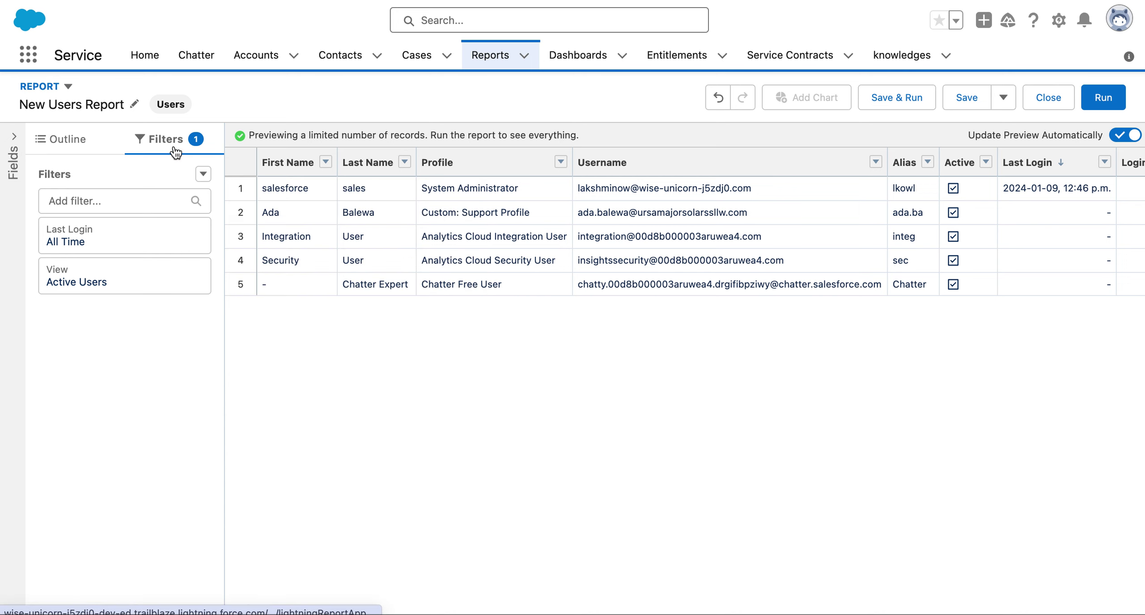
Change the existing Last Login date filter to use Login Access Exp. Date with the range All Time, following the Trailhead steps, and apply it.
left_click(103, 239)
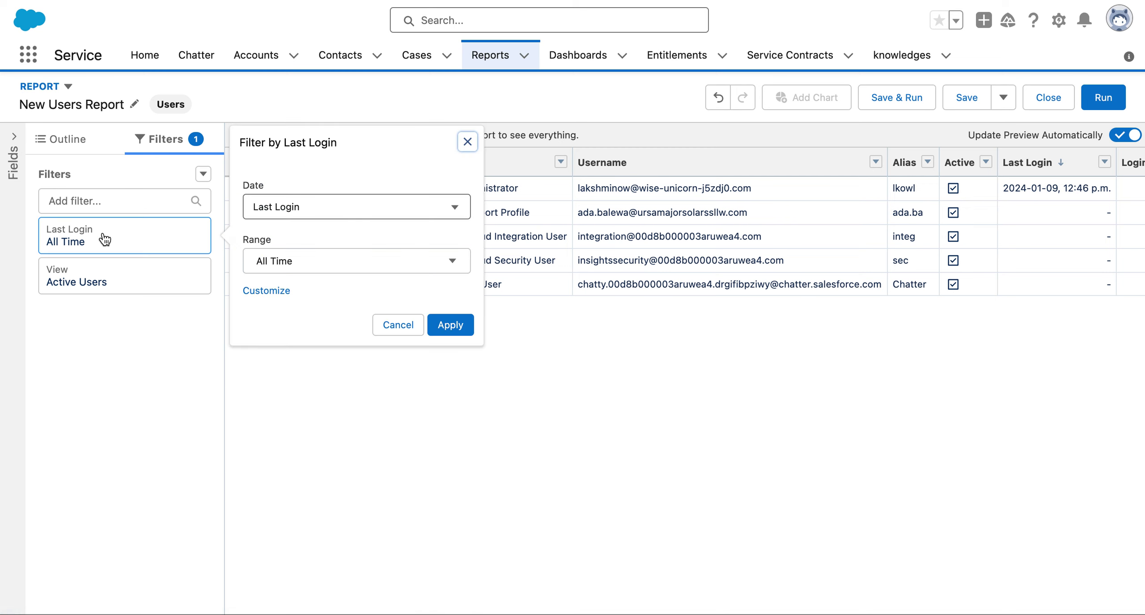
left_click(336, 208)
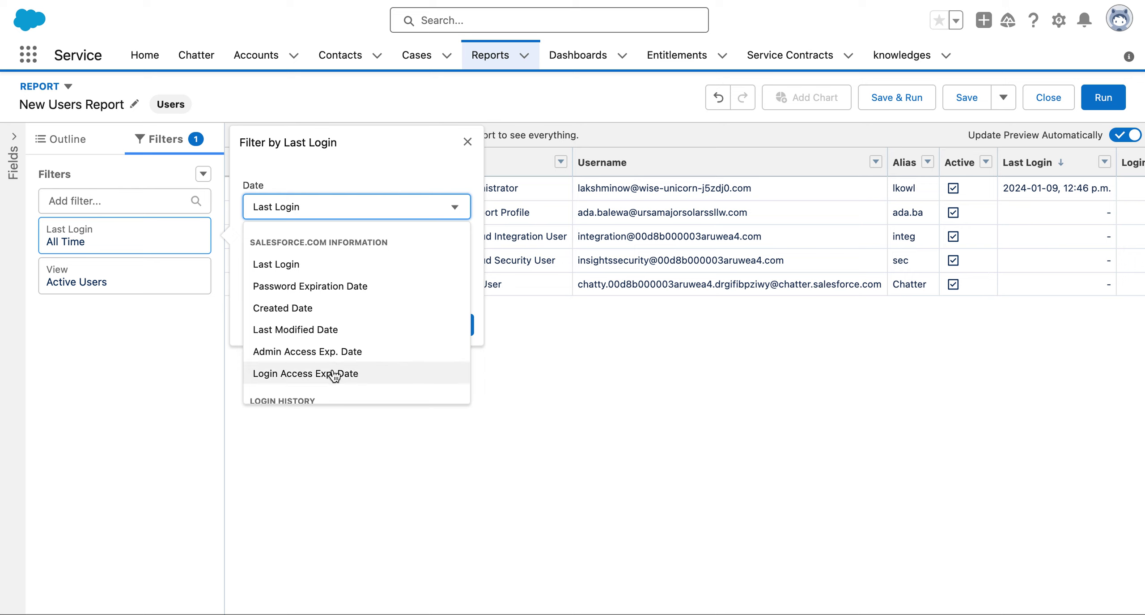
scroll(335, 375, "down", 5)
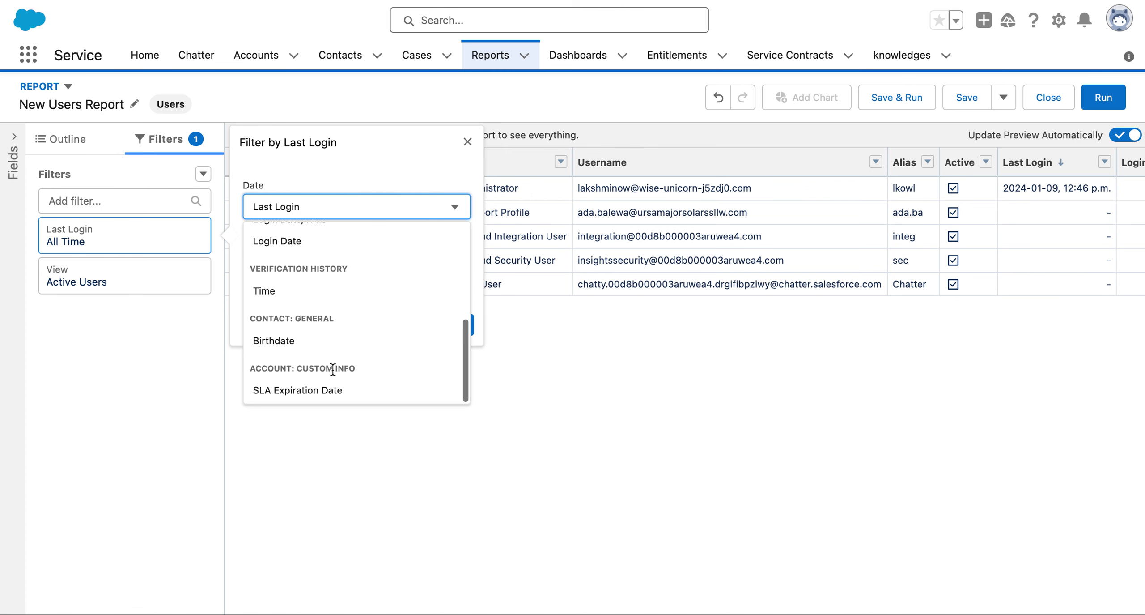
scroll(333, 368, "up", 2)
scroll(333, 368, "up", 4)
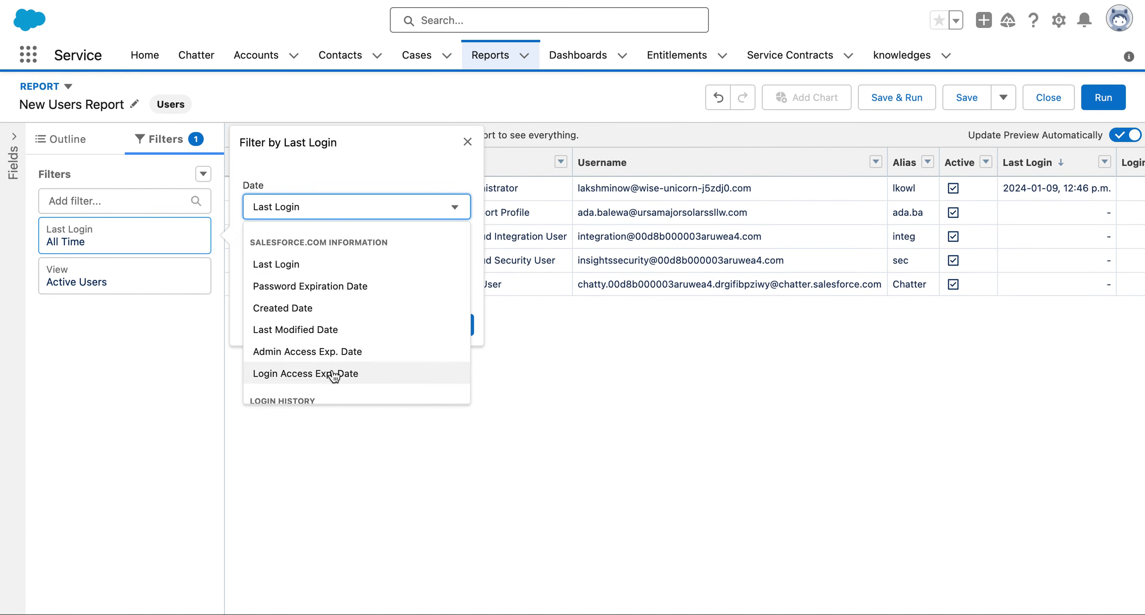
scroll(347, 370, "down", 2)
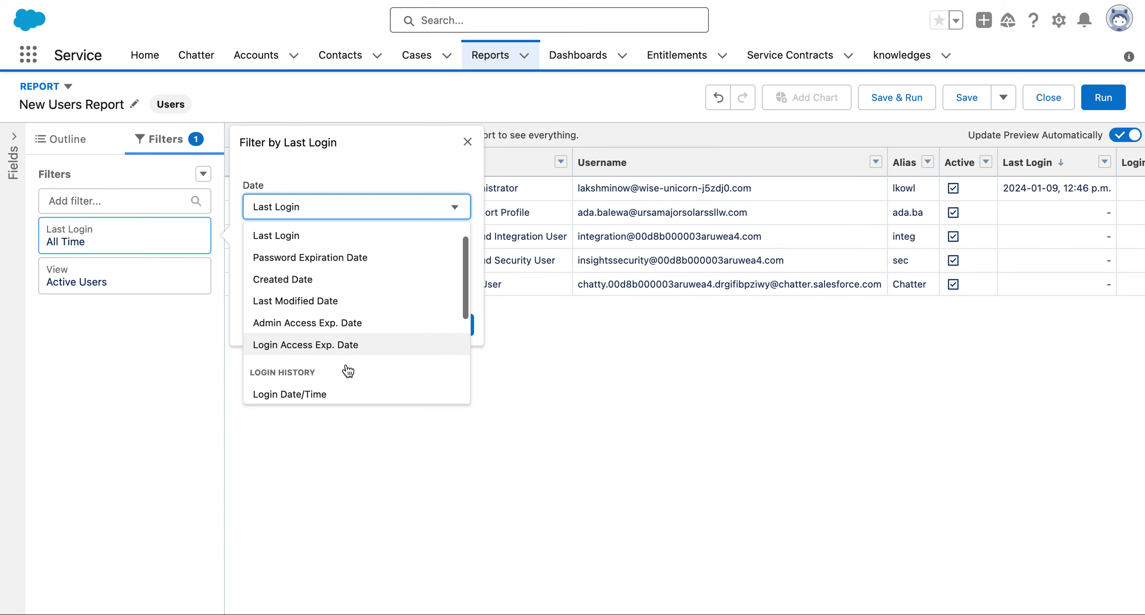
left_click(337, 329)
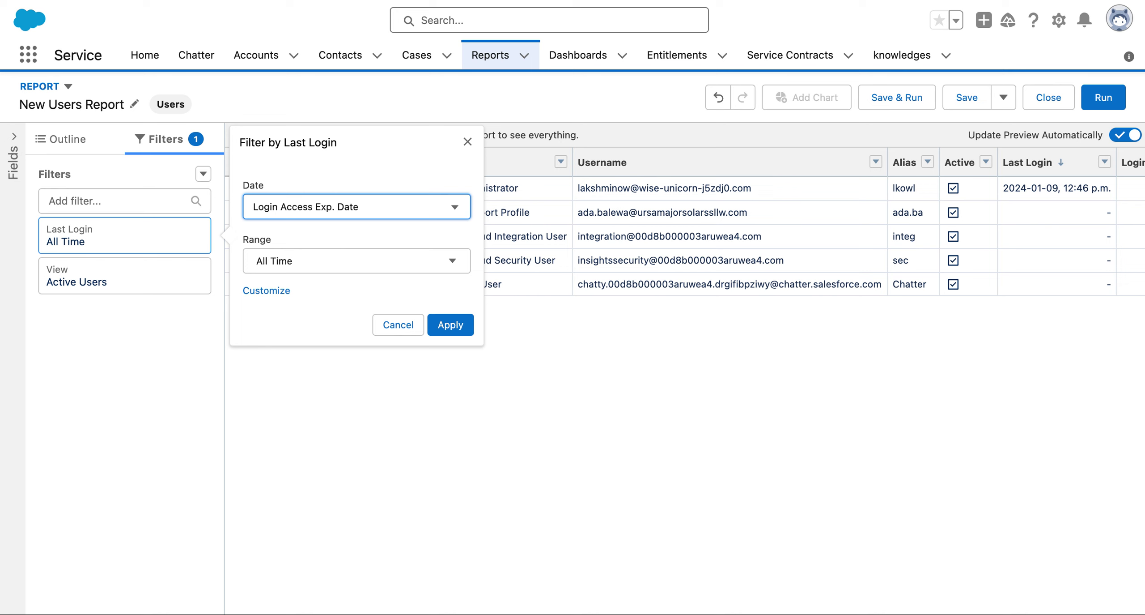
key("ctrl+Tab")
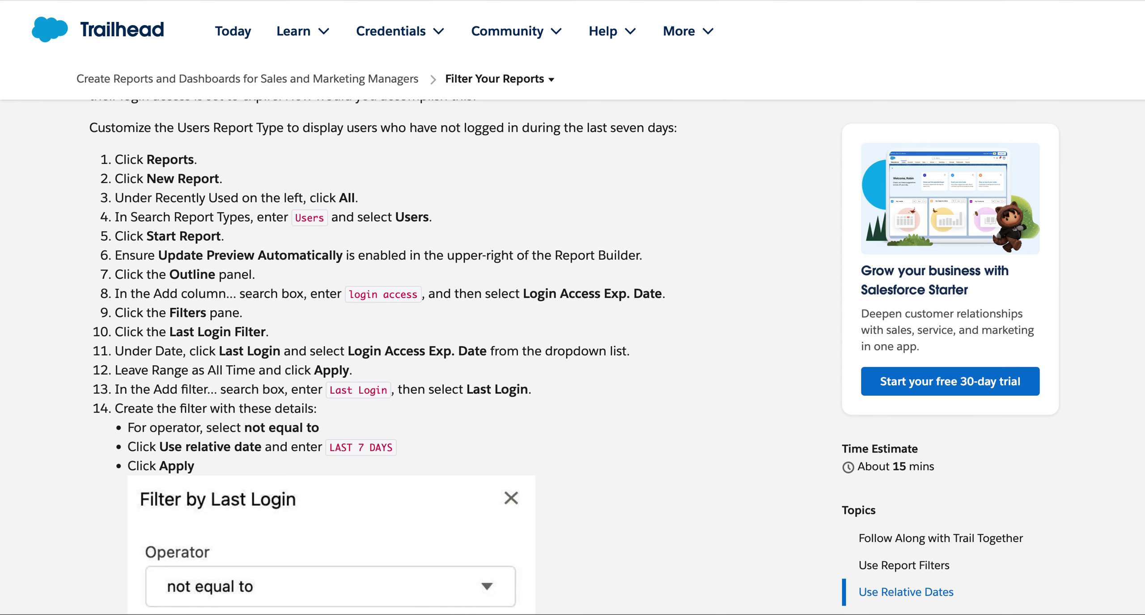
key("ctrl+shift+Tab")
left_click(384, 262)
left_click(362, 292)
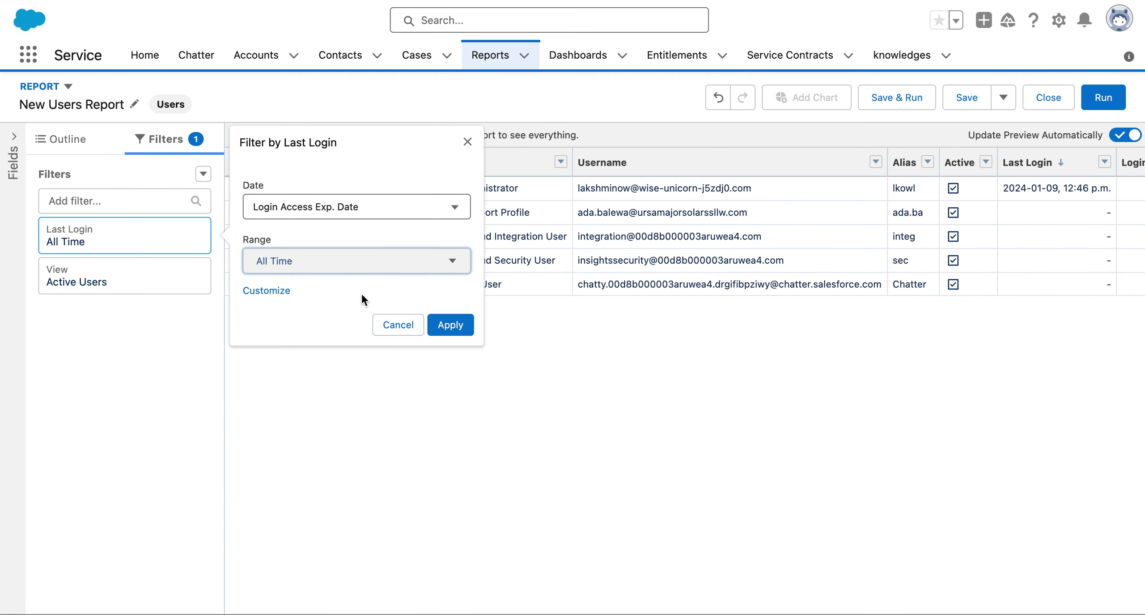
left_click(450, 325)
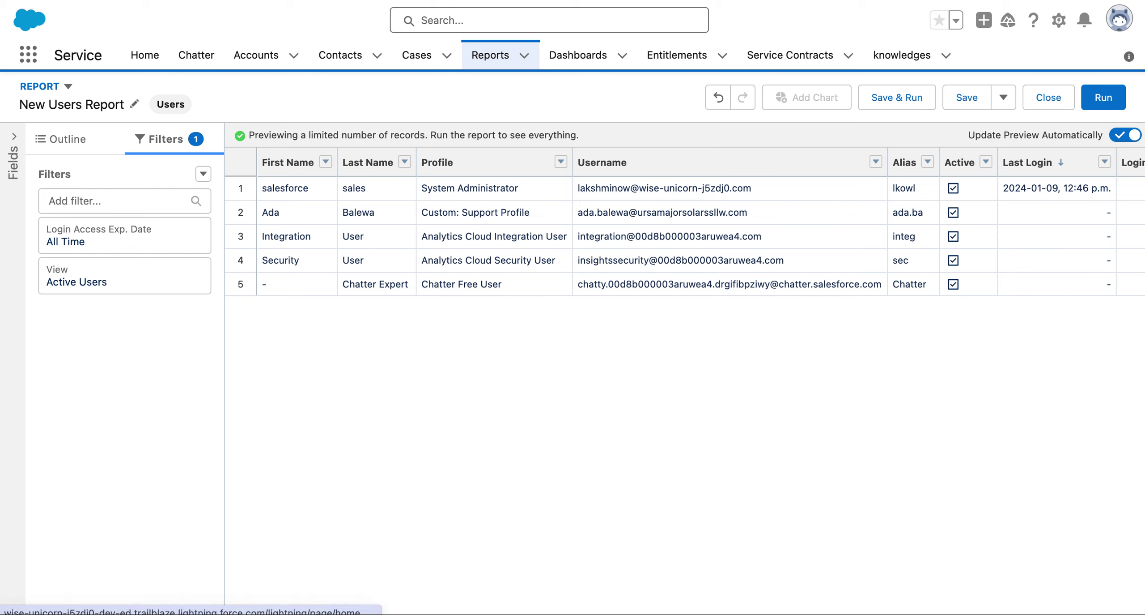
Check the Trailhead instructions and add a separate Last Login field filter to the Users report.
key("ctrl+Tab")
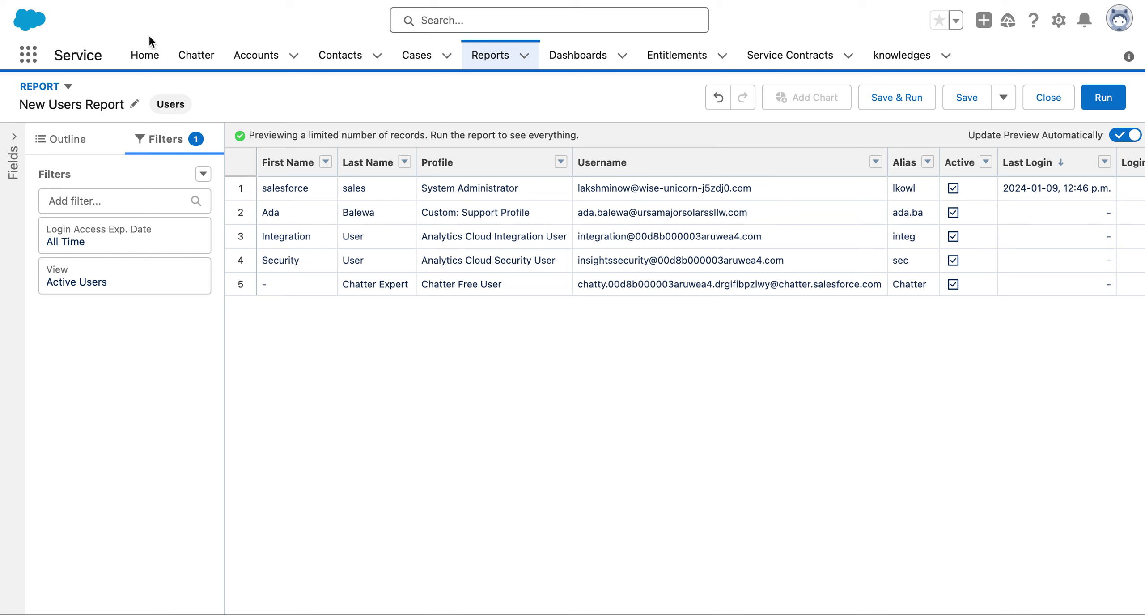
left_click(143, 199)
type("last")
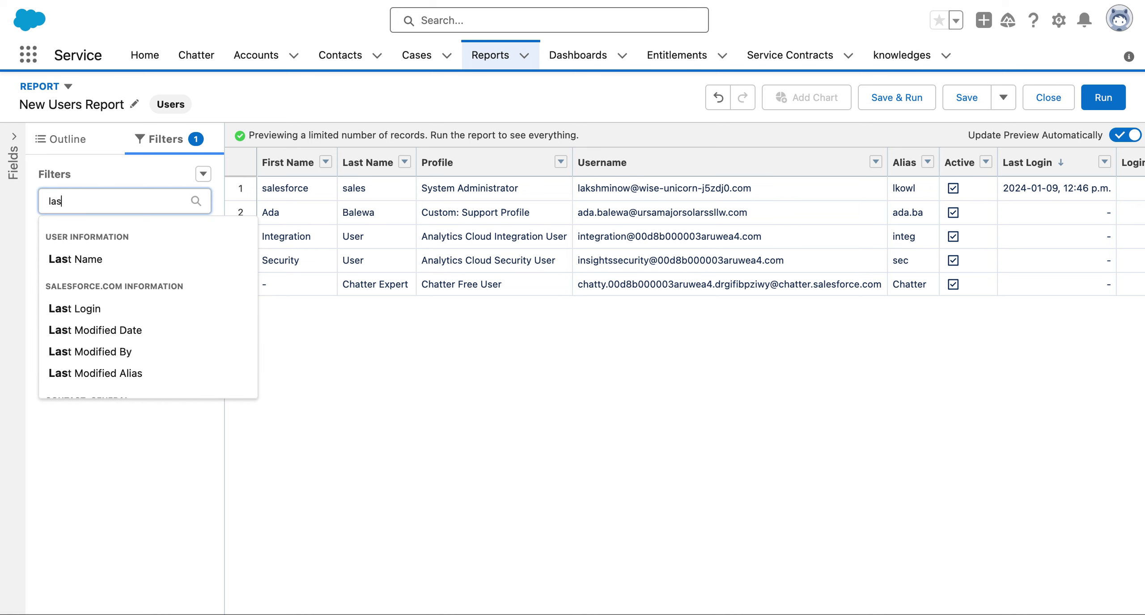
left_click(105, 309)
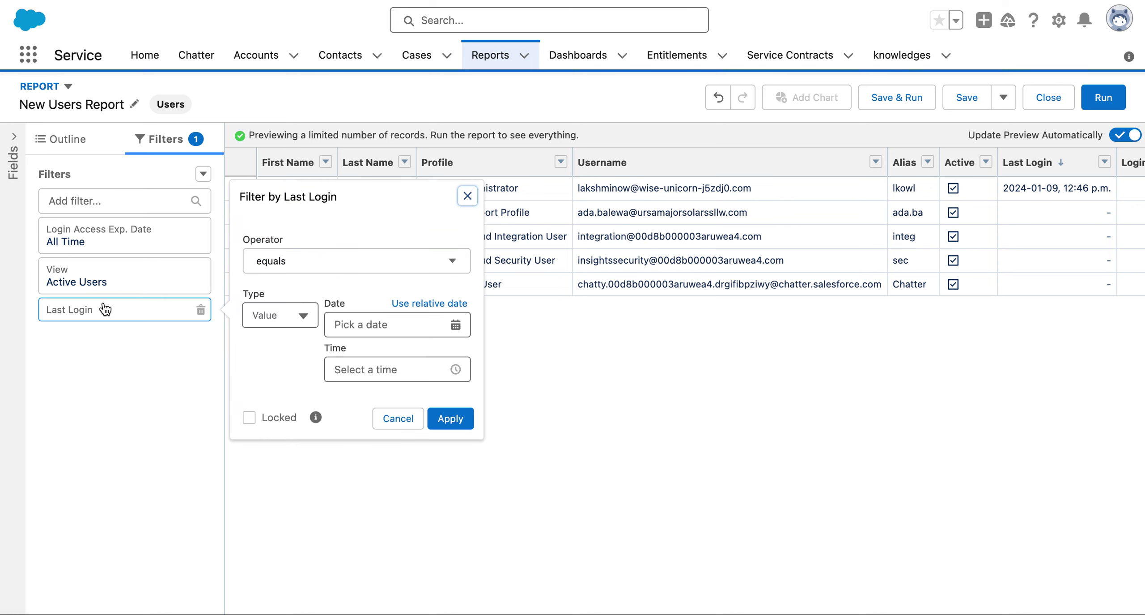